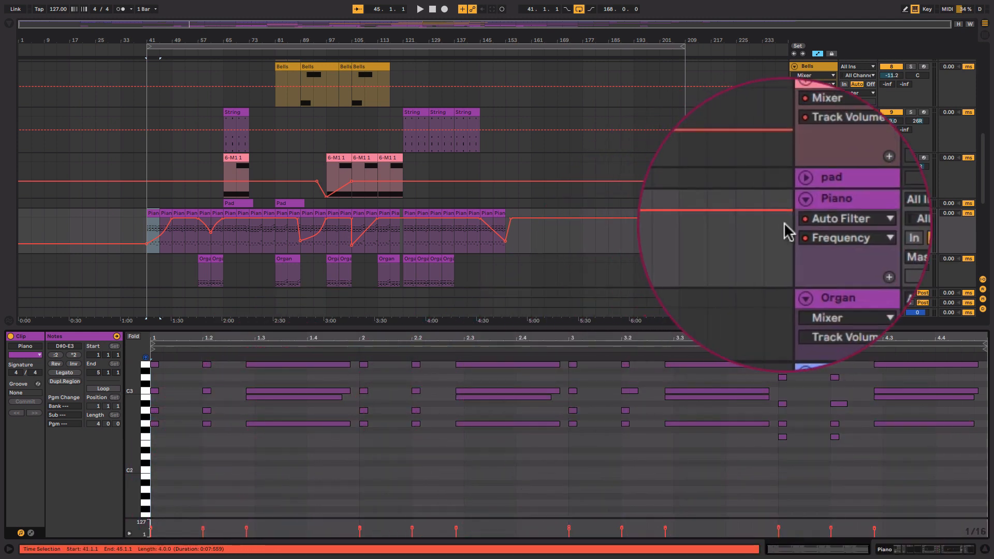
# Step: Show the Piano track's devices, solo the track and play its part from bar 41
pyautogui.click(806, 215)
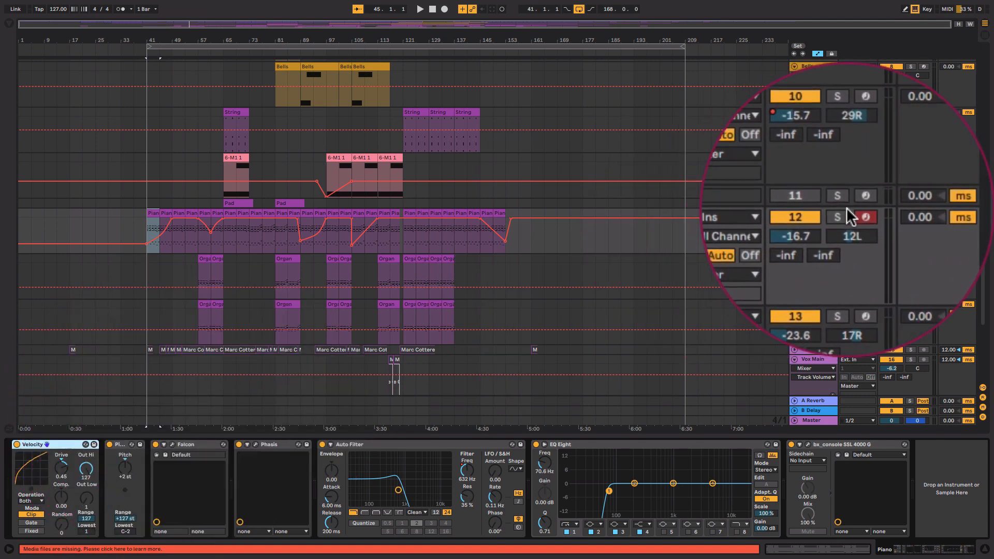
pyautogui.click(849, 213)
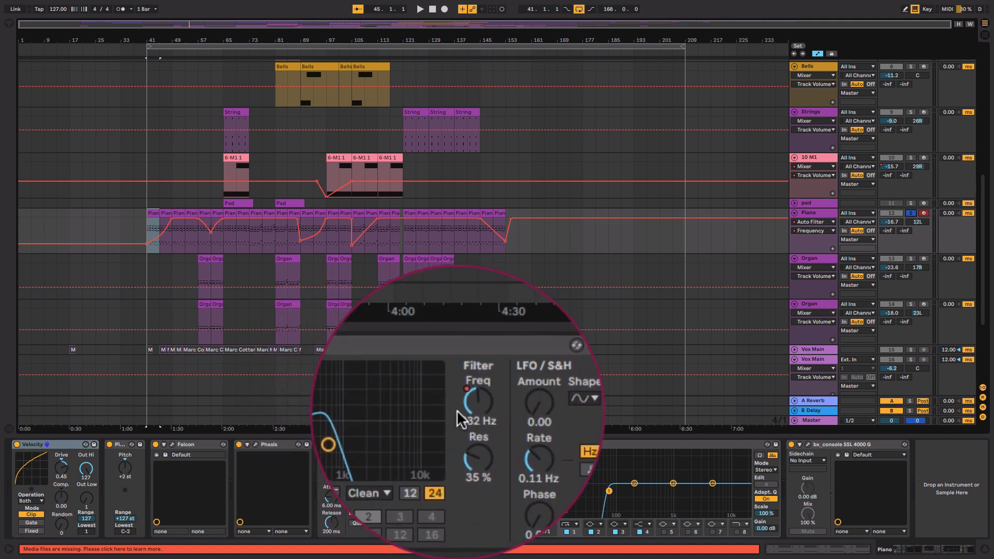
pyautogui.press('space')
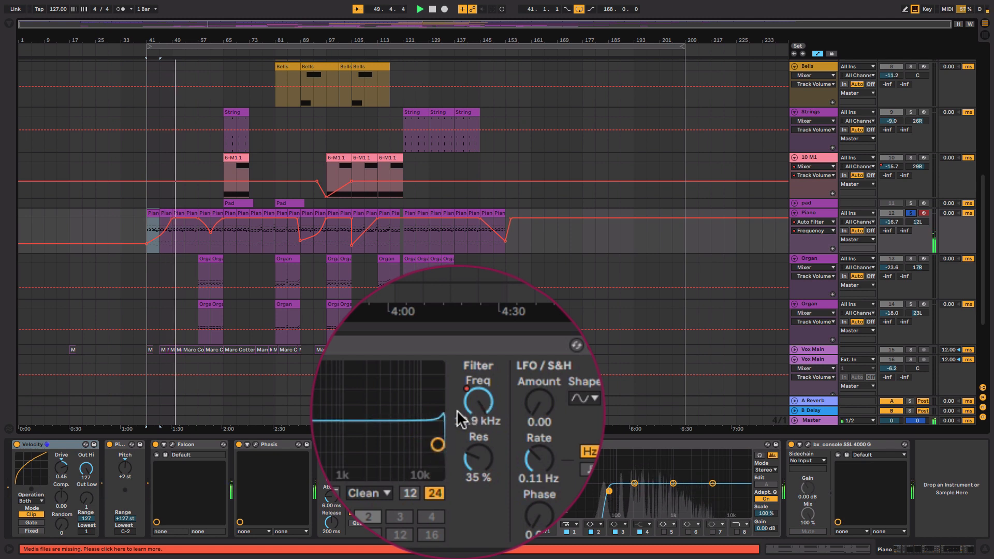
pyautogui.press('space')
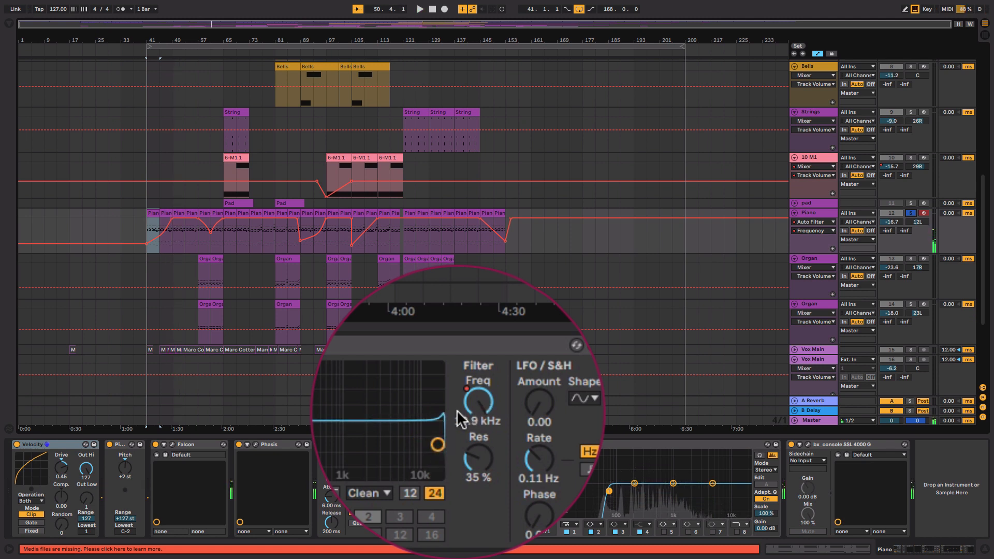
# Step: Inspect the Piano track's Falcon instrument, viewing its edit, info, effects and mixer pages, and close its window
pyautogui.click(172, 445)
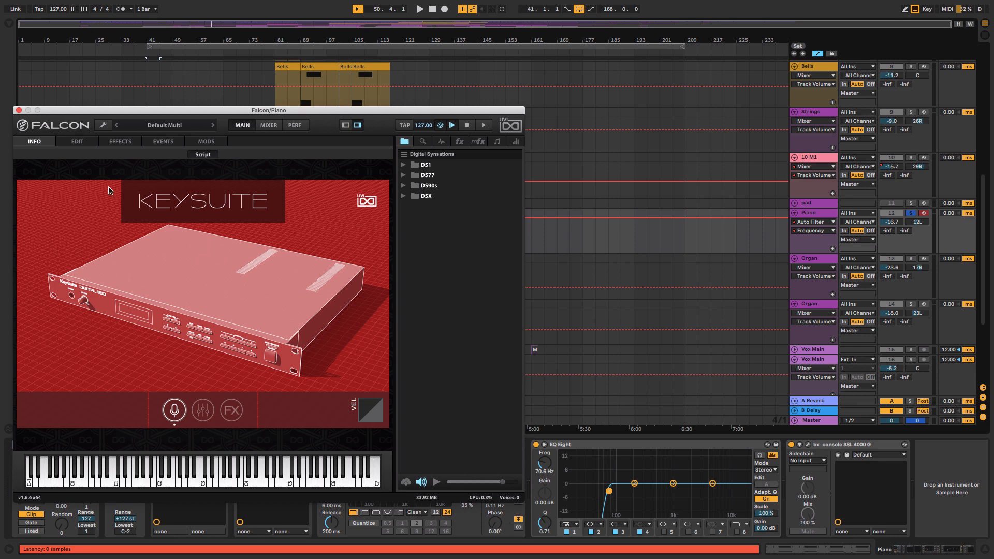
pyautogui.click(81, 142)
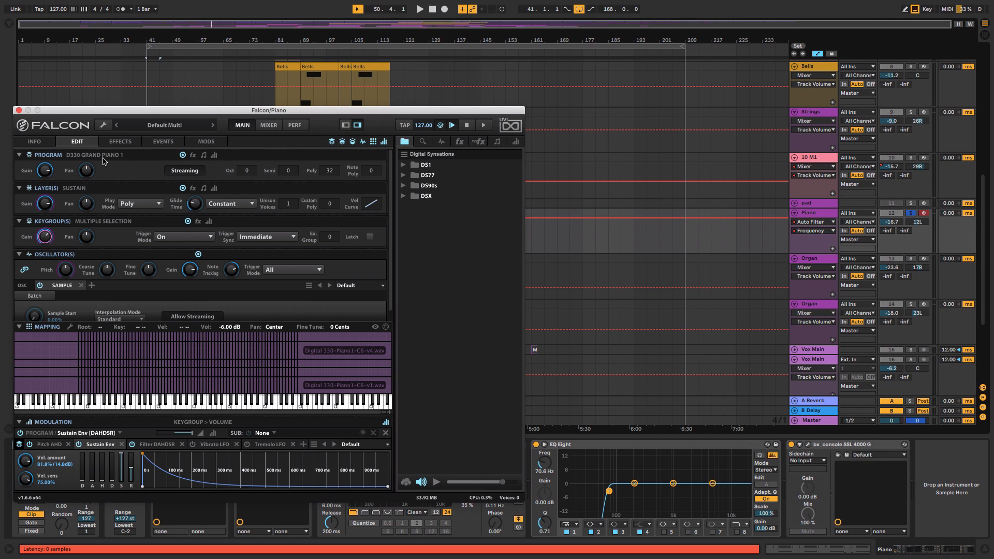
pyautogui.click(35, 142)
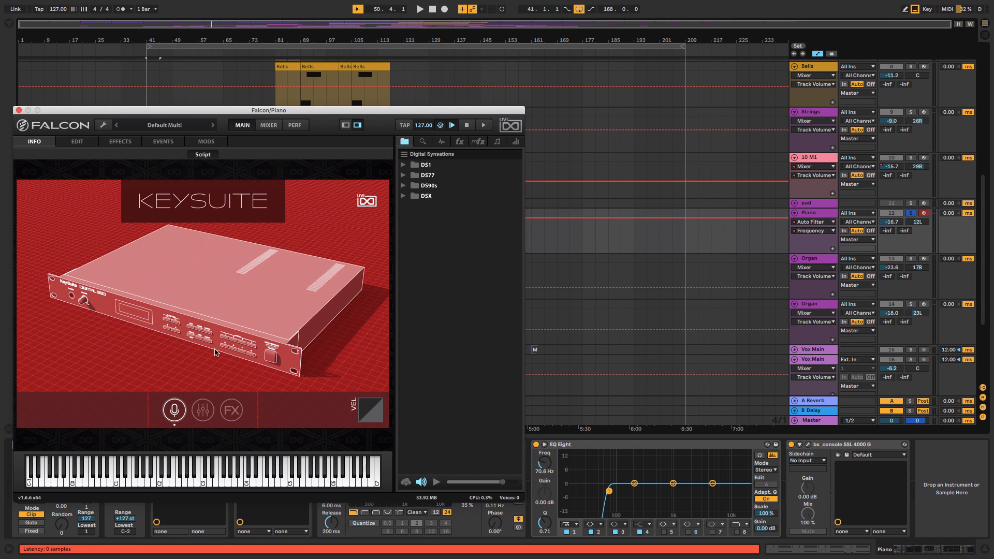
pyautogui.click(232, 410)
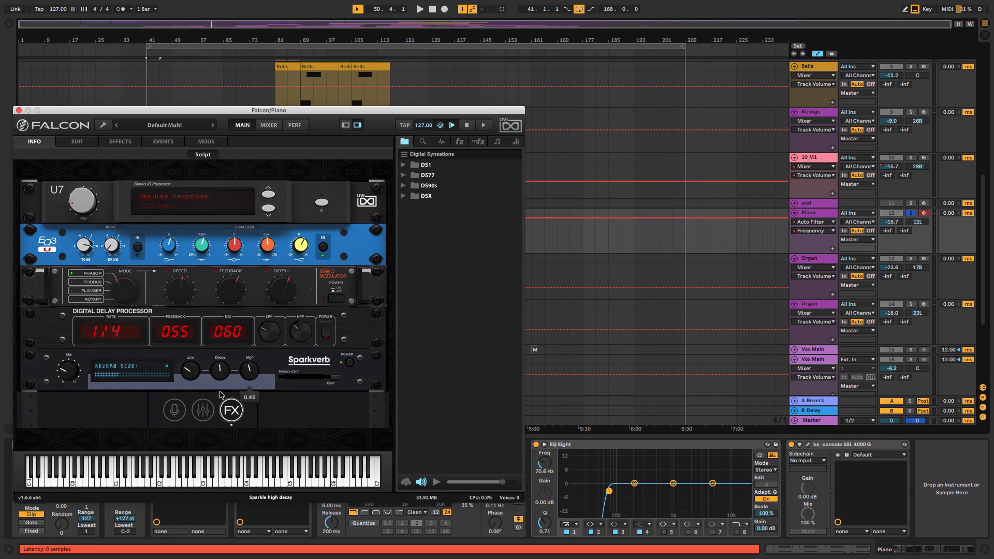
pyautogui.click(202, 408)
pyautogui.click(174, 412)
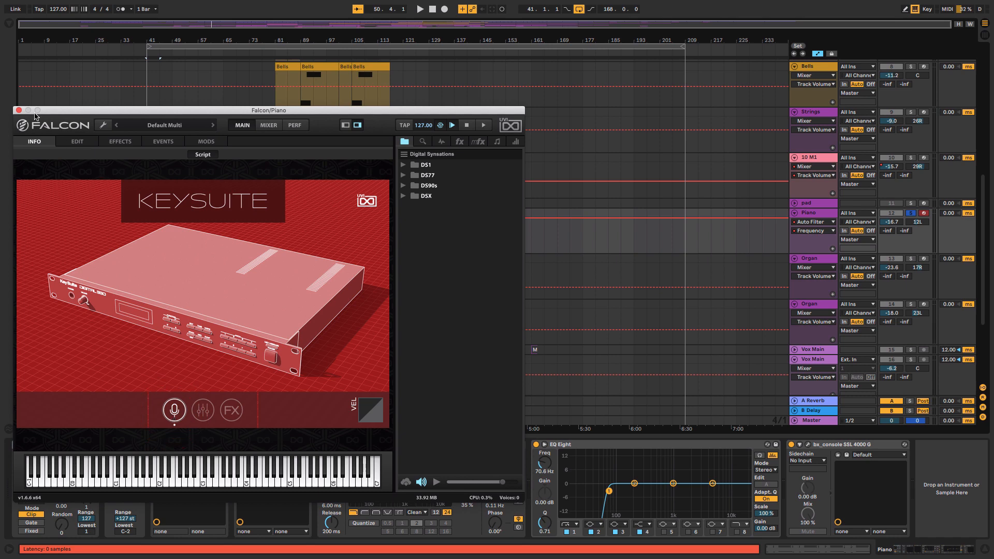
pyautogui.click(19, 110)
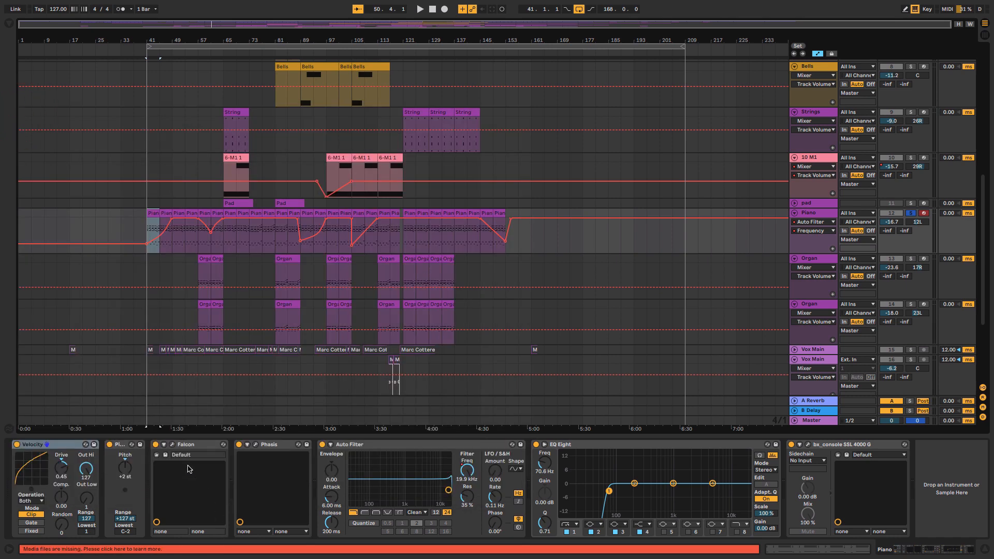
# Step: Examine the Piano track's Phasis, EQ Eight and bx_console SSL 4000 G effects, closing only the console's window
pyautogui.click(255, 444)
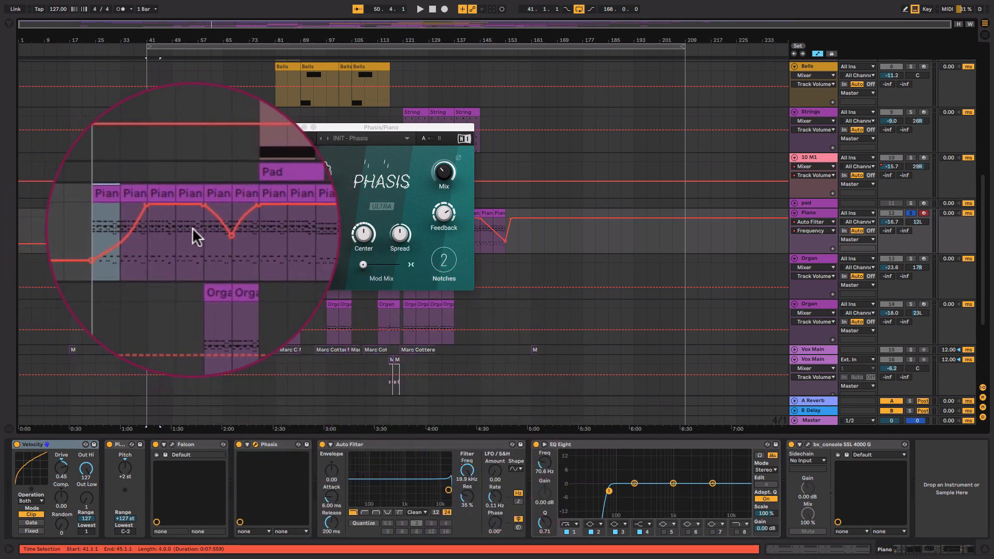
pyautogui.click(621, 409)
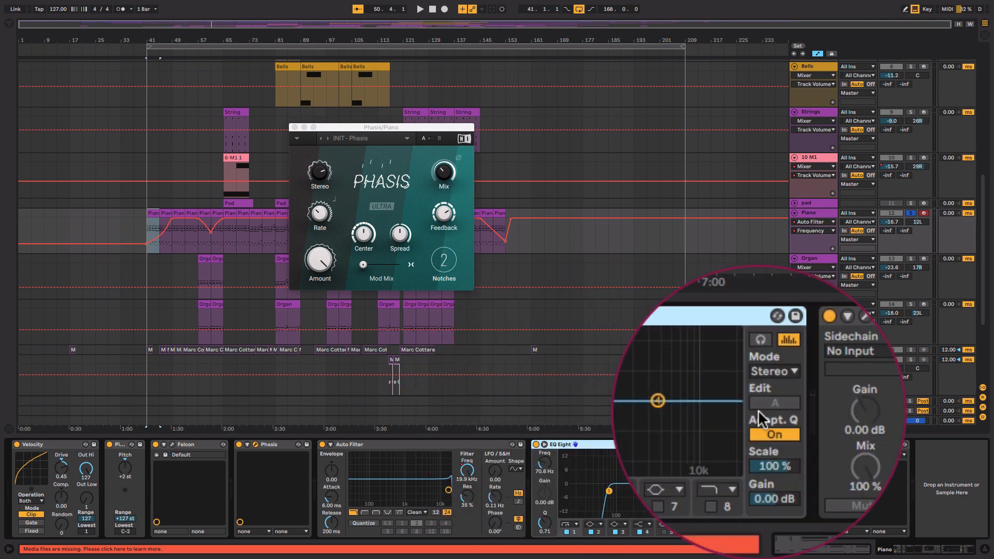
pyautogui.click(808, 411)
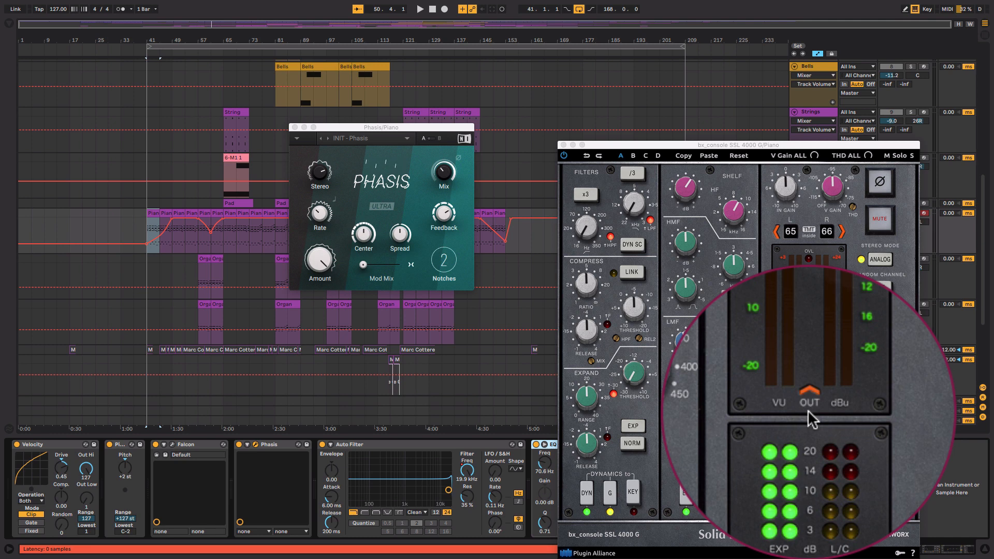
pyautogui.click(564, 147)
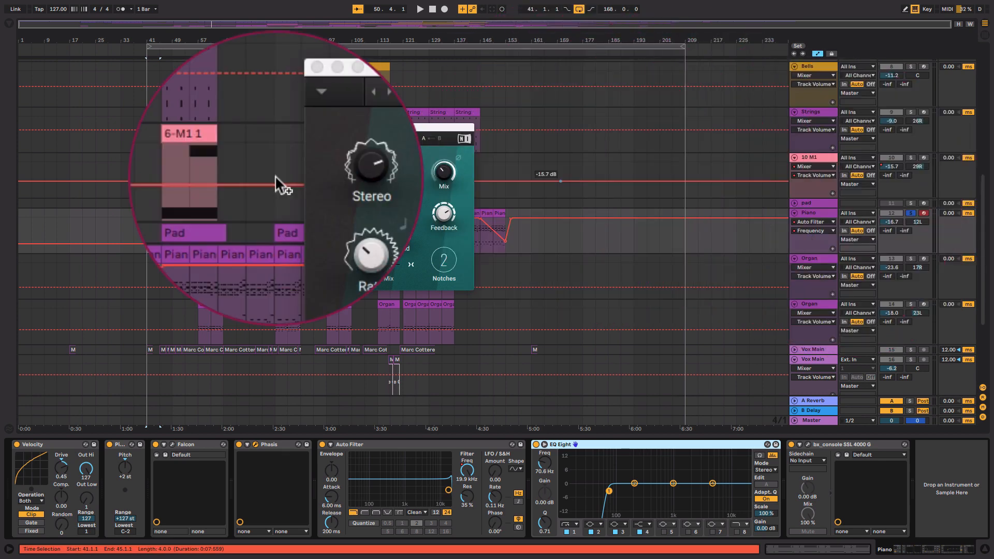
# Step: Set the arrangement loop start to bar 49 and play the soloed piano from there
pyautogui.moveTo(149, 45); pyautogui.dragTo(173, 45)
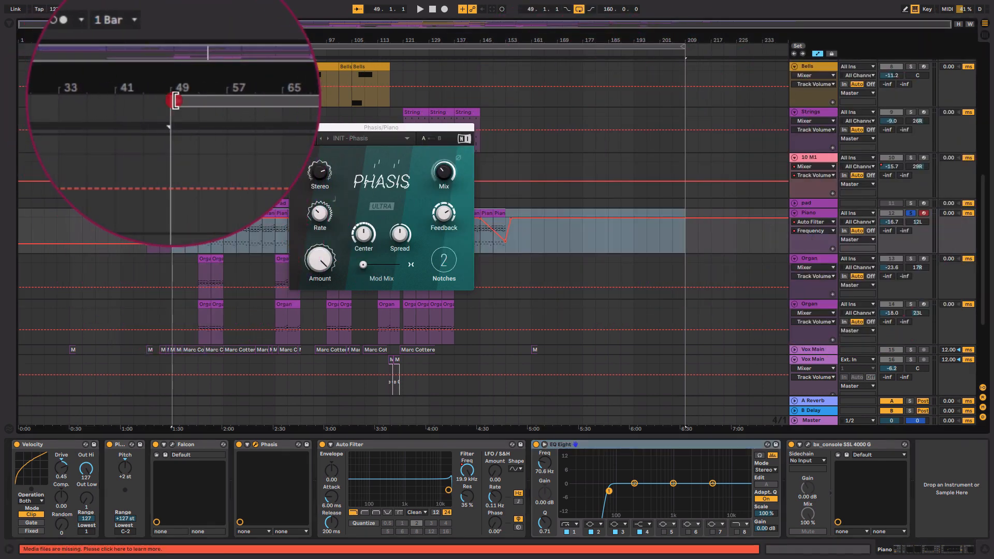
pyautogui.press('space')
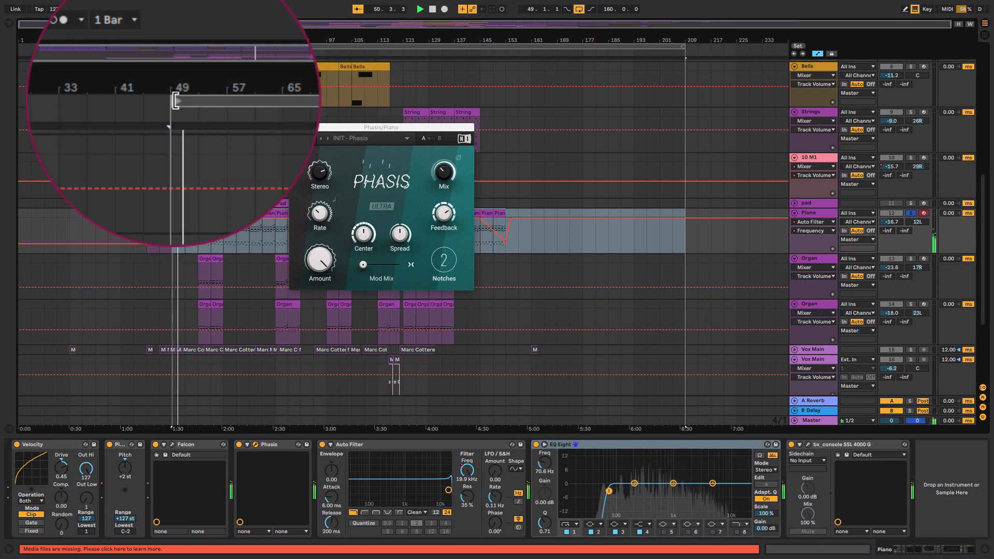
pyautogui.press('space')
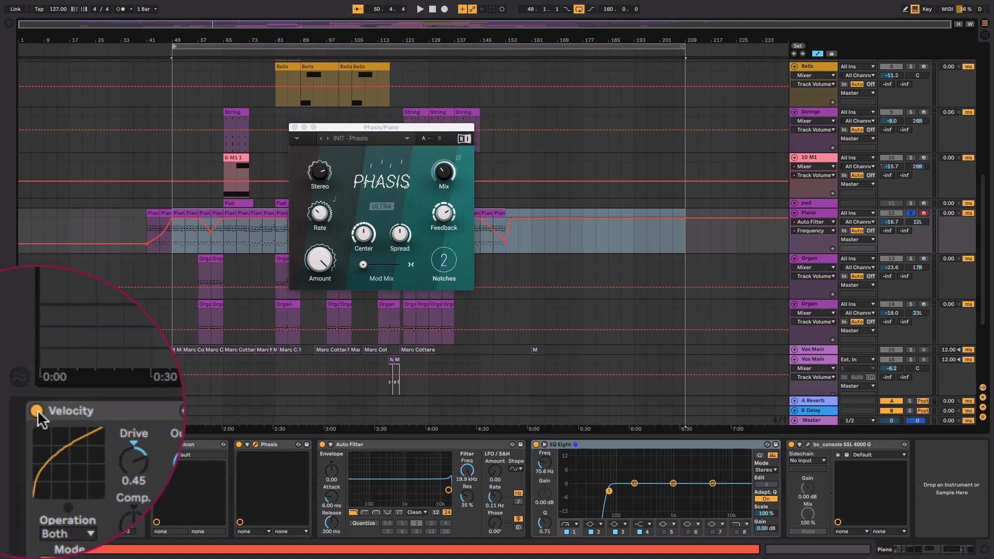
# Step: Switch off the Velocity, Phasis and Auto Filter devices on the Piano track, keeping Falcon active
pyautogui.click(37, 410)
pyautogui.click(156, 410)
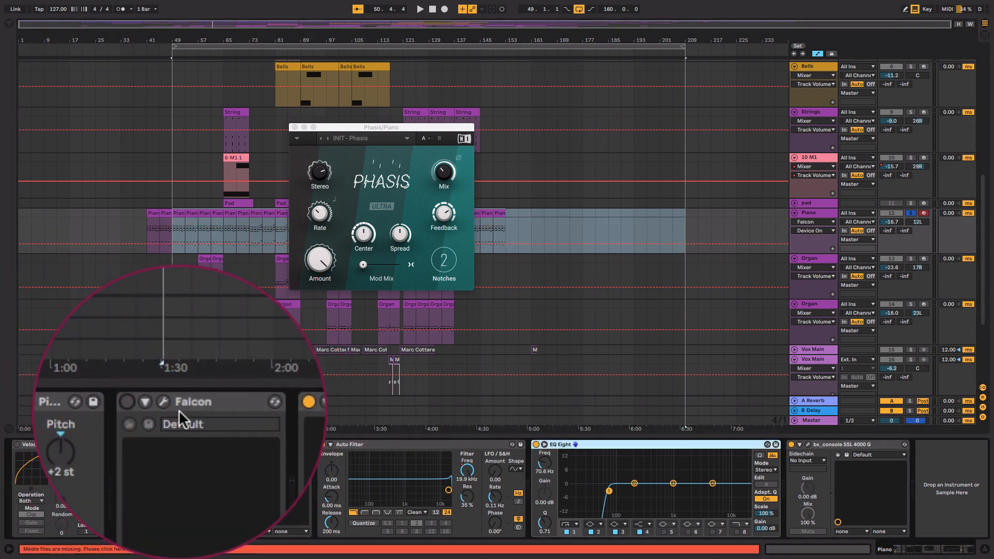
pyautogui.click(154, 413)
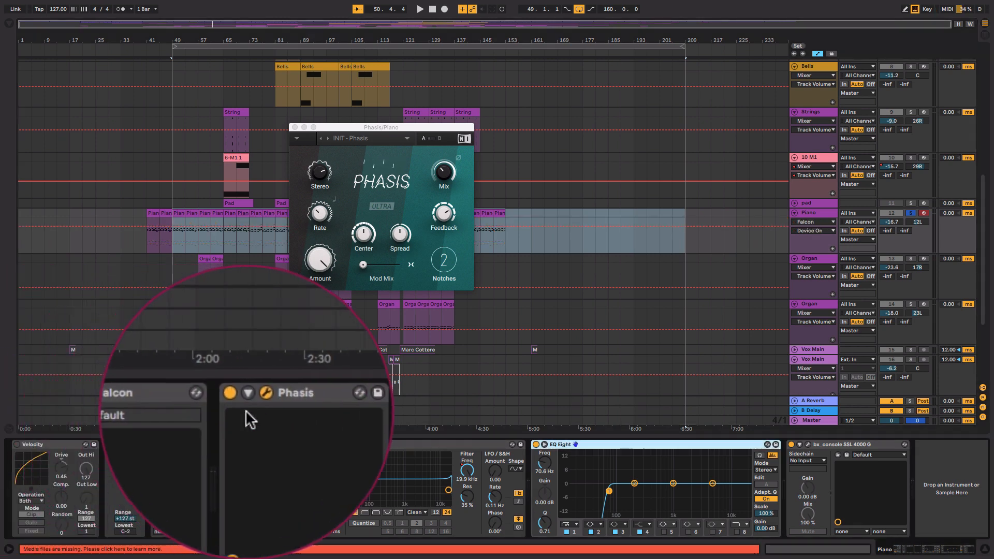
pyautogui.click(234, 413)
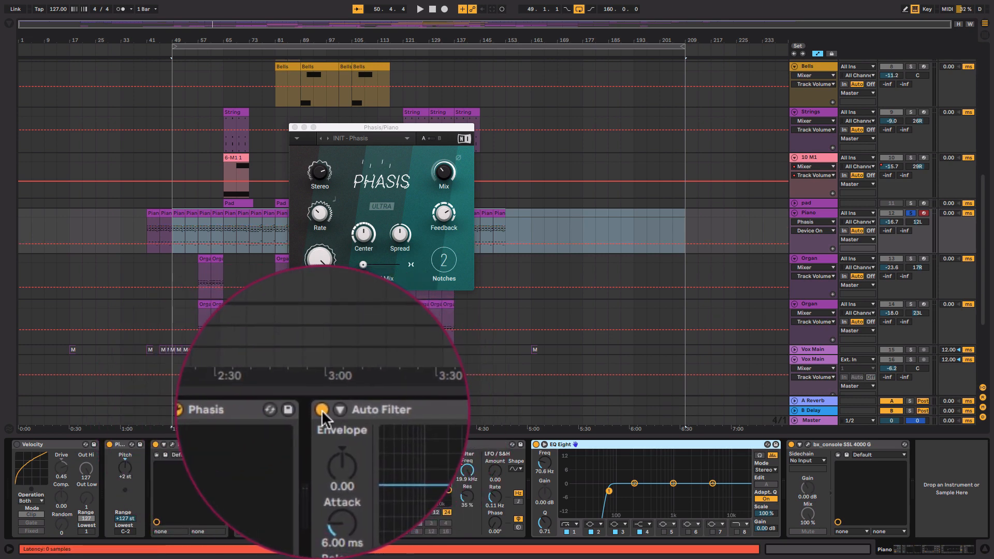
pyautogui.click(322, 445)
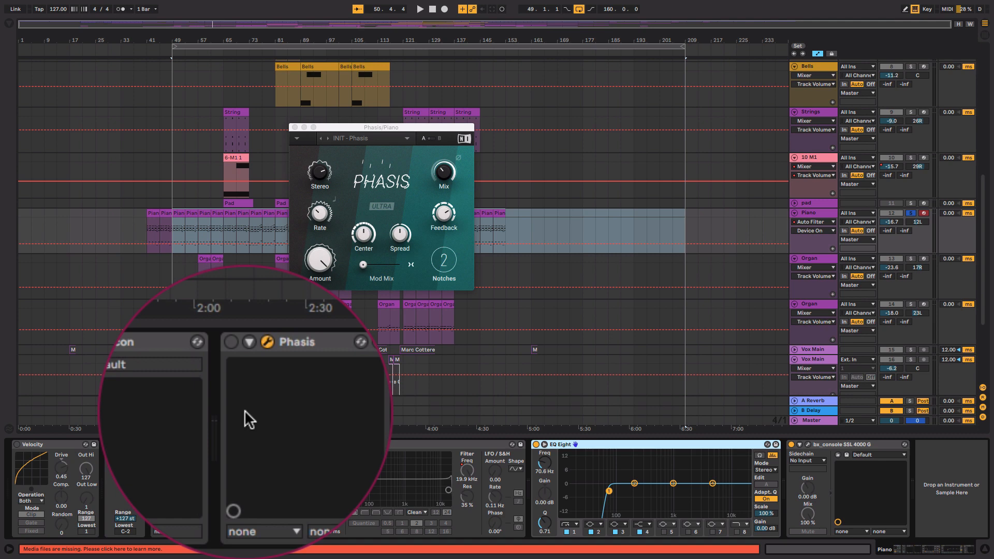
# Step: Play the stripped-down piano and switch the Velocity device back on during playback
pyautogui.press('space')
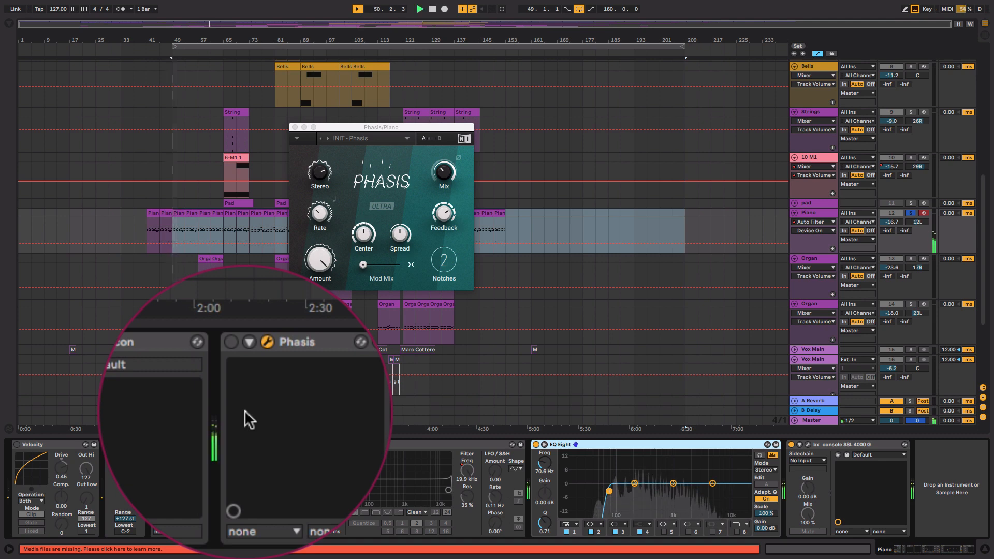
pyautogui.click(37, 410)
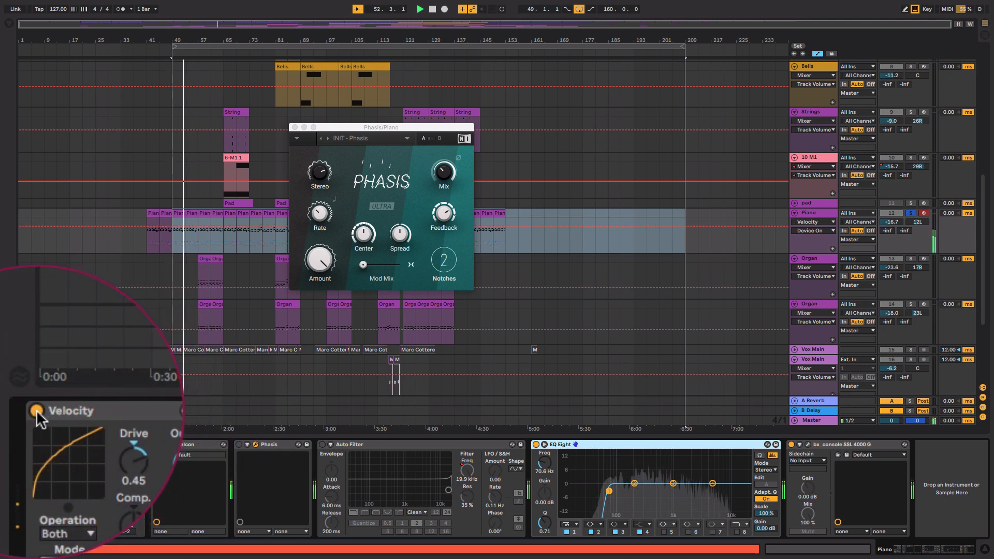
pyautogui.press('space')
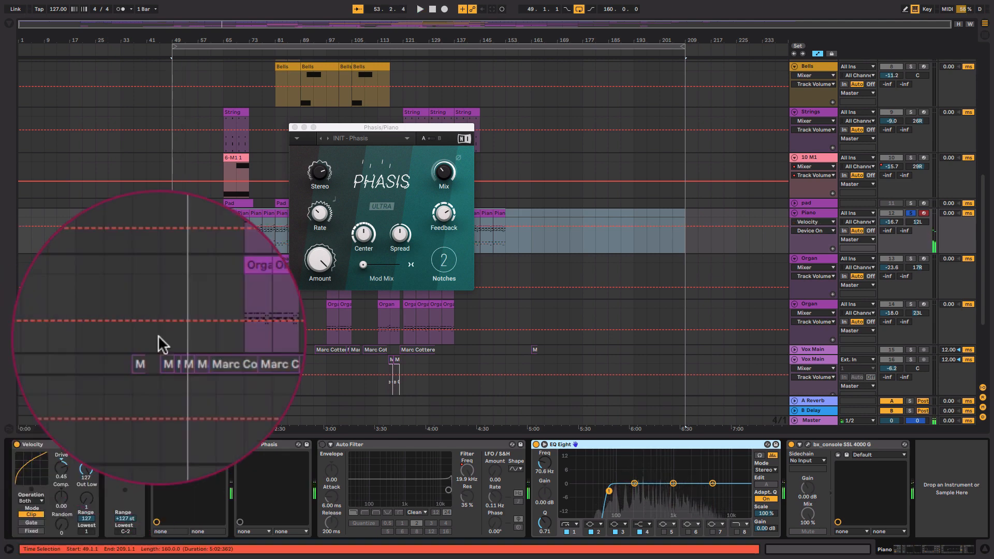
# Step: Open the Piano clip at bar 53 in the note editor, play it, and return to the track's devices
pyautogui.click(192, 212)
pyautogui.doubleClick(191, 212)
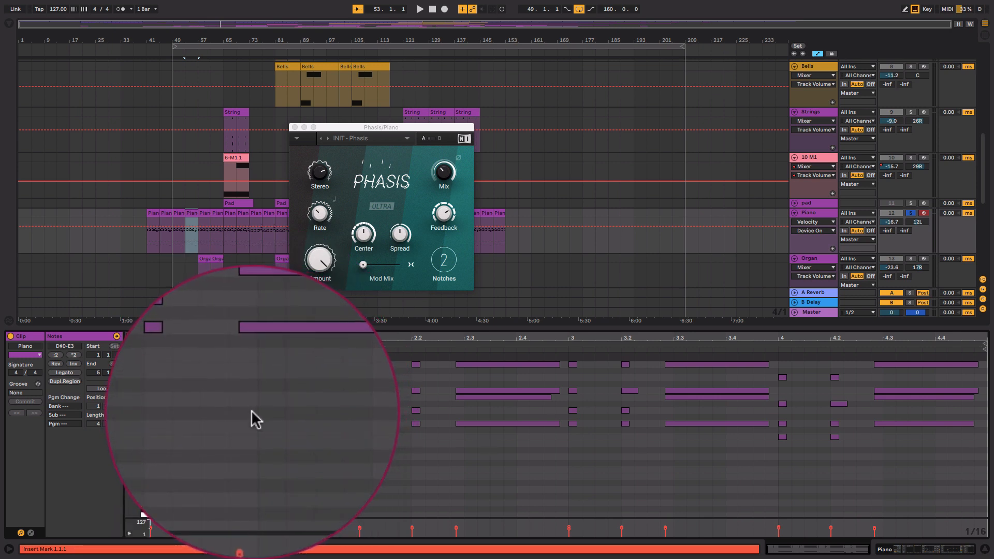
pyautogui.press('space')
pyautogui.doubleClick(823, 214)
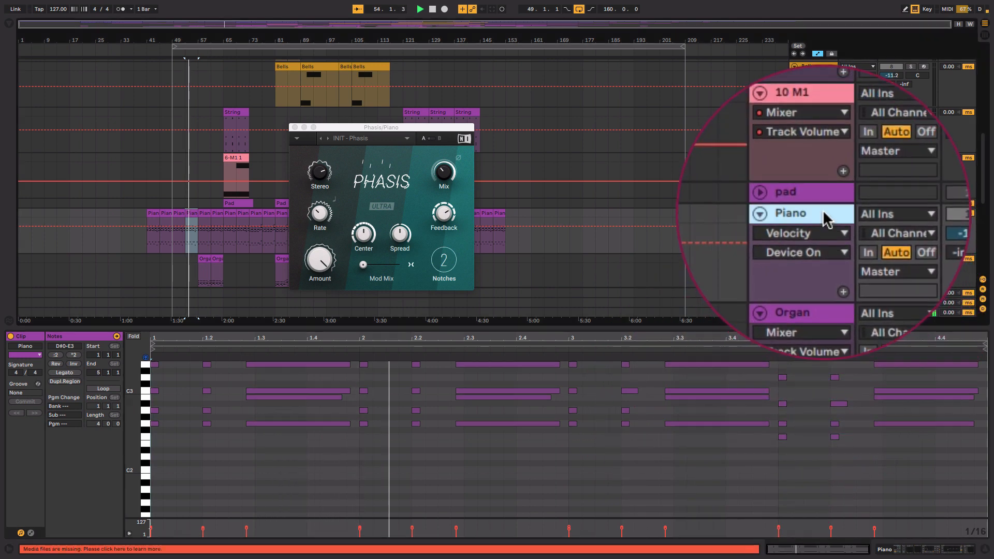
pyautogui.press('space')
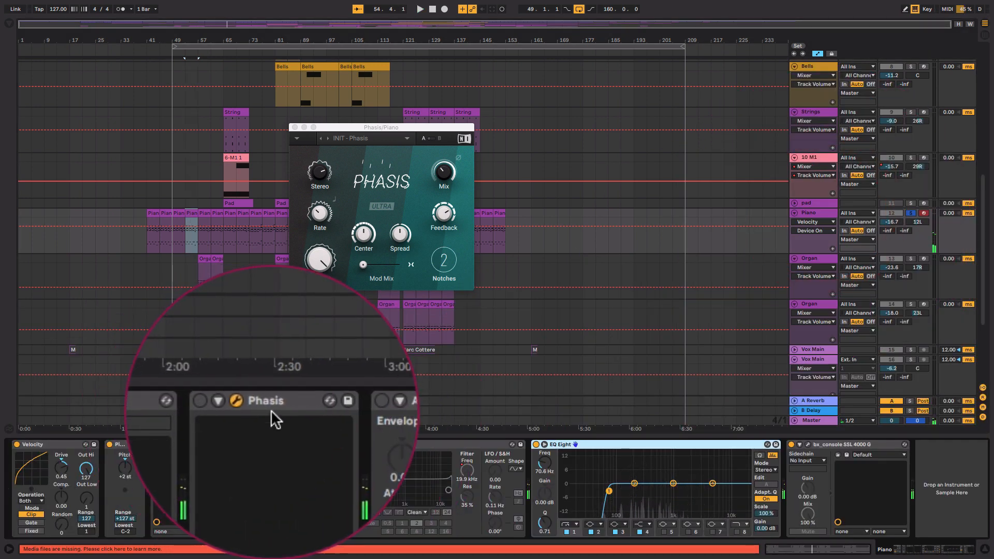
# Step: Resume playback and switch Phasis and Auto Filter back on for the Piano track
pyautogui.press('space')
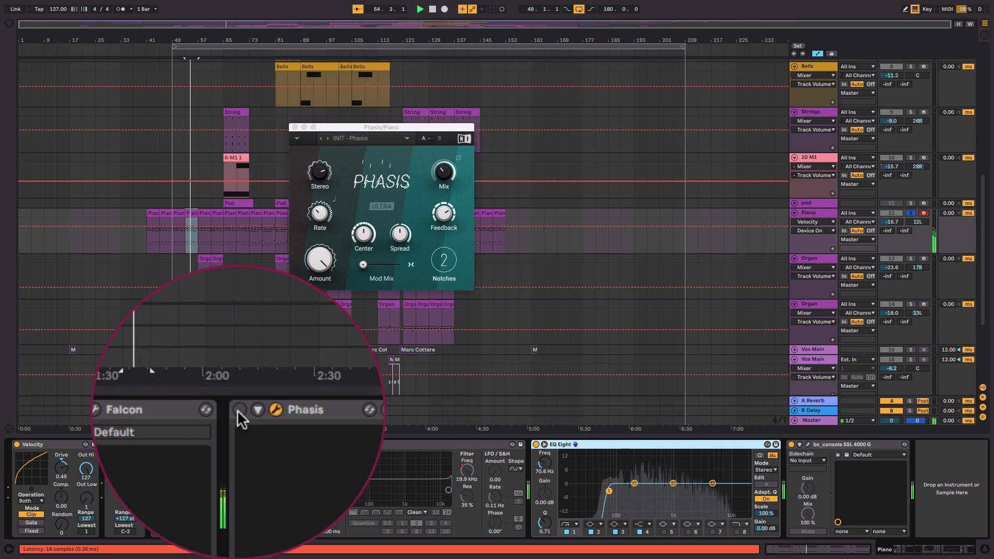
pyautogui.click(239, 409)
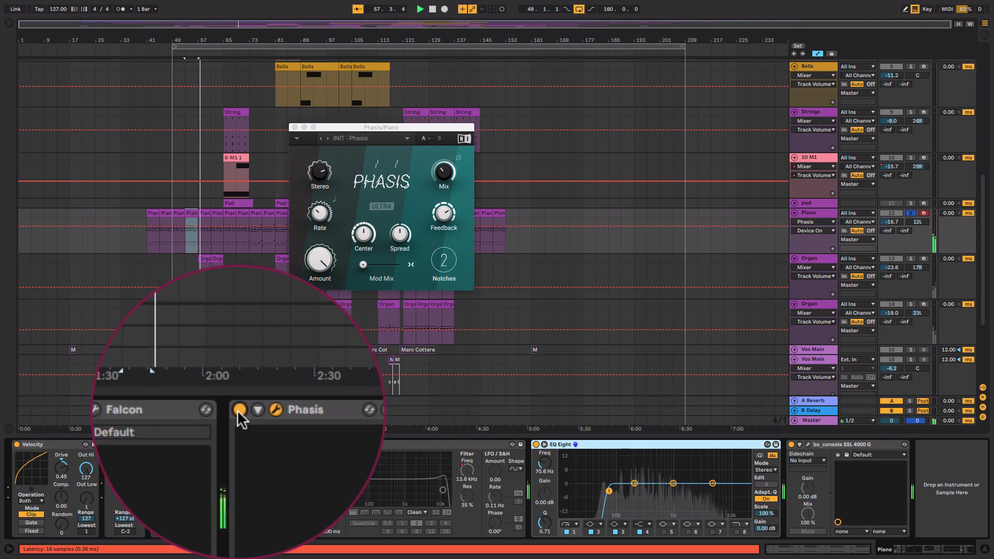
pyautogui.click(322, 411)
pyautogui.click(322, 411)
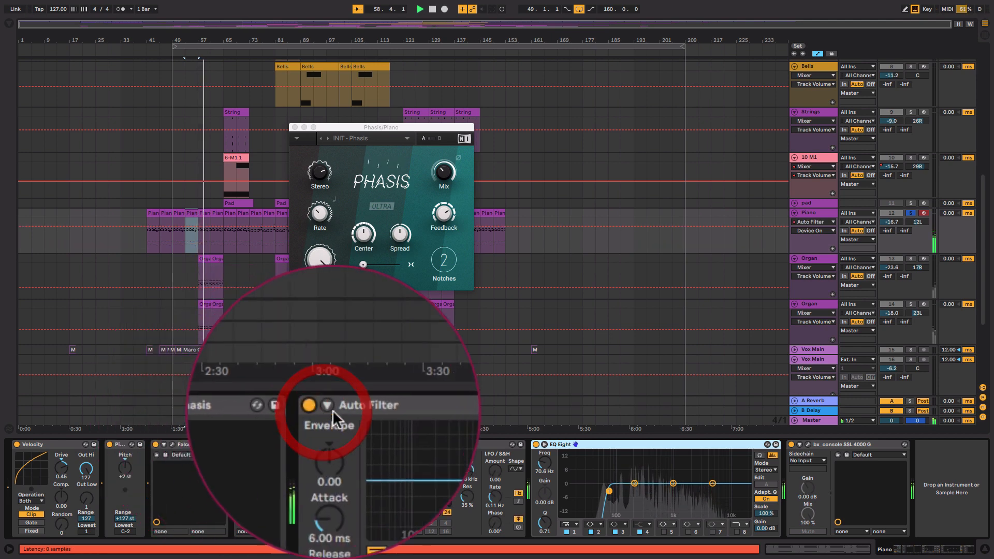
# Step: View the piano's bx_console SSL 4000 G during playback, close both plug-in windows and stop playback
pyautogui.click(809, 413)
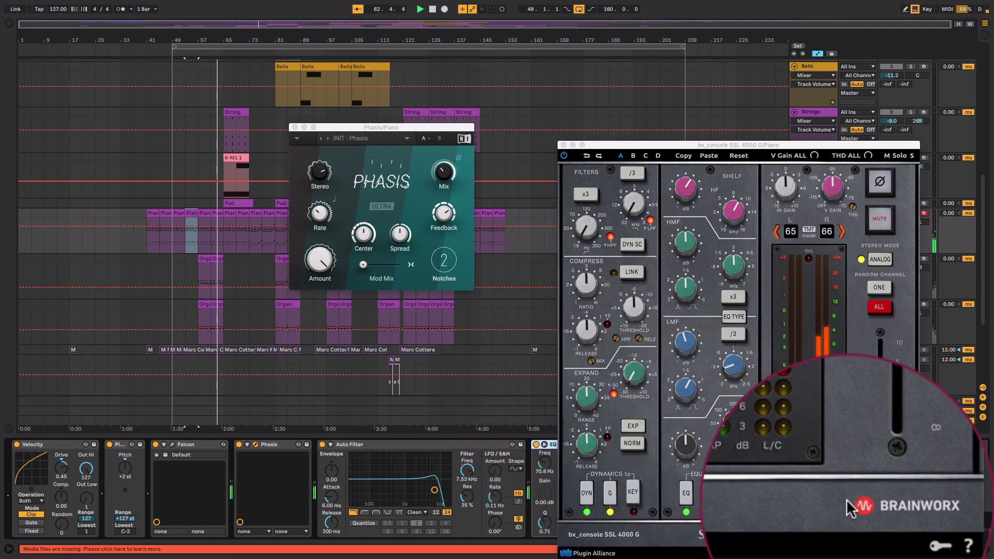
pyautogui.click(564, 145)
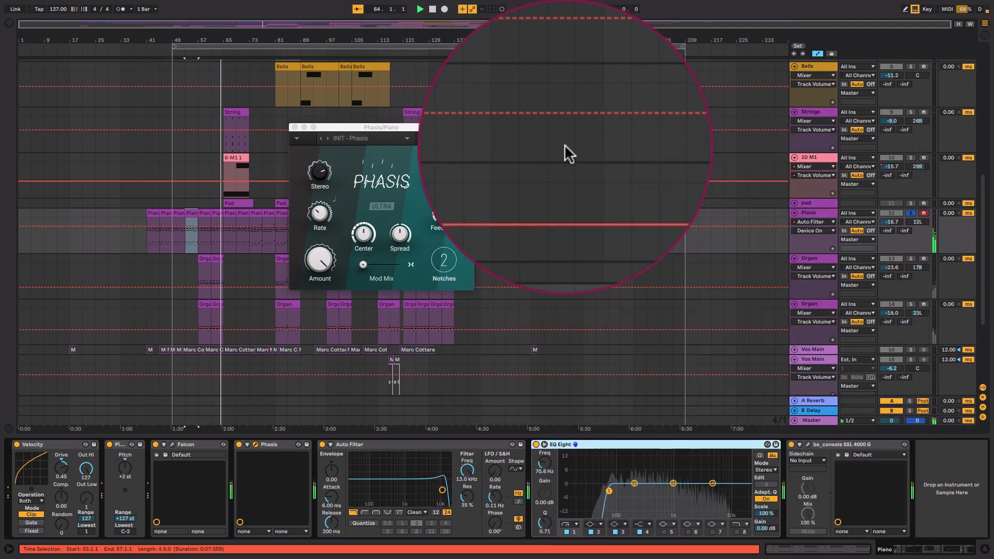
pyautogui.click(290, 146)
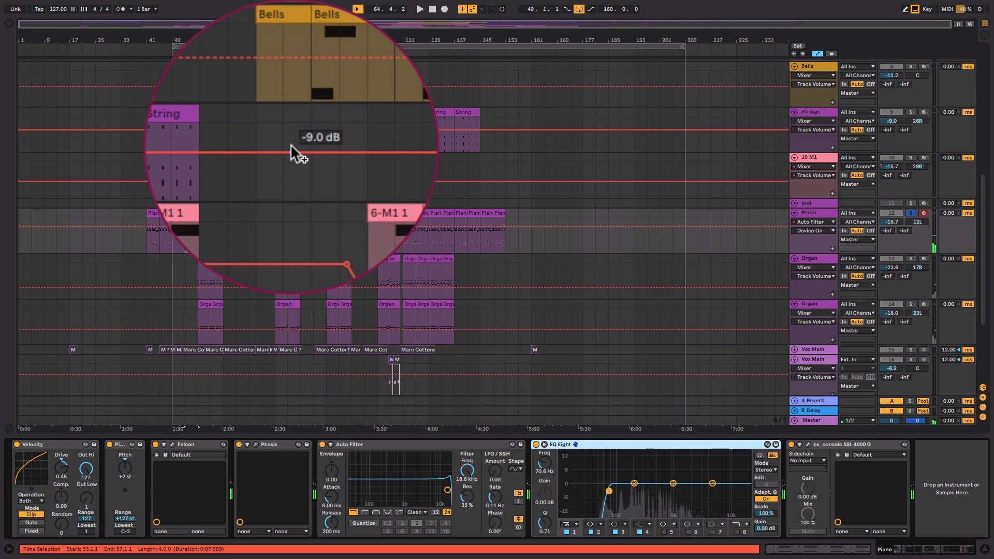
# Step: Unsolo the Piano track and select the upper Organ track to display its devices
pyautogui.click(847, 209)
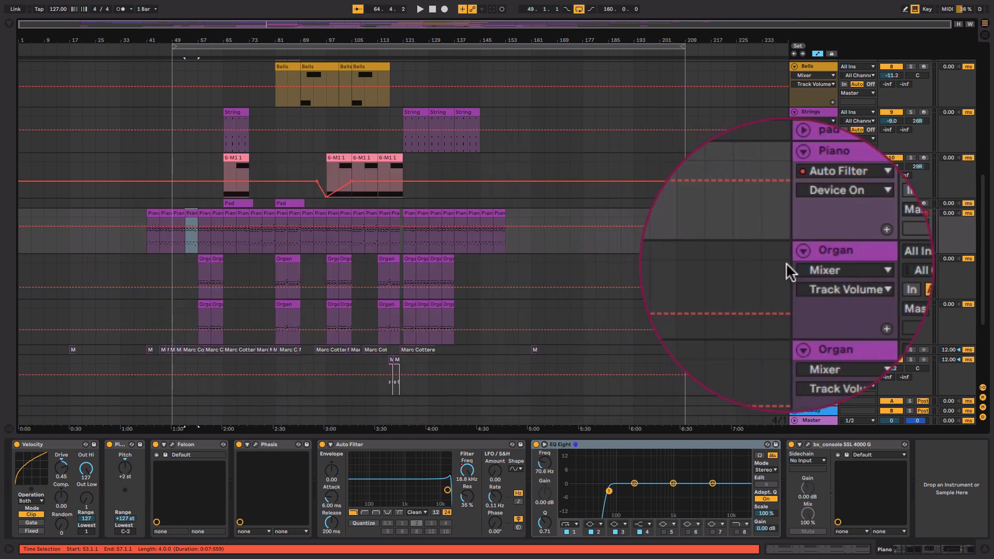
pyautogui.click(803, 258)
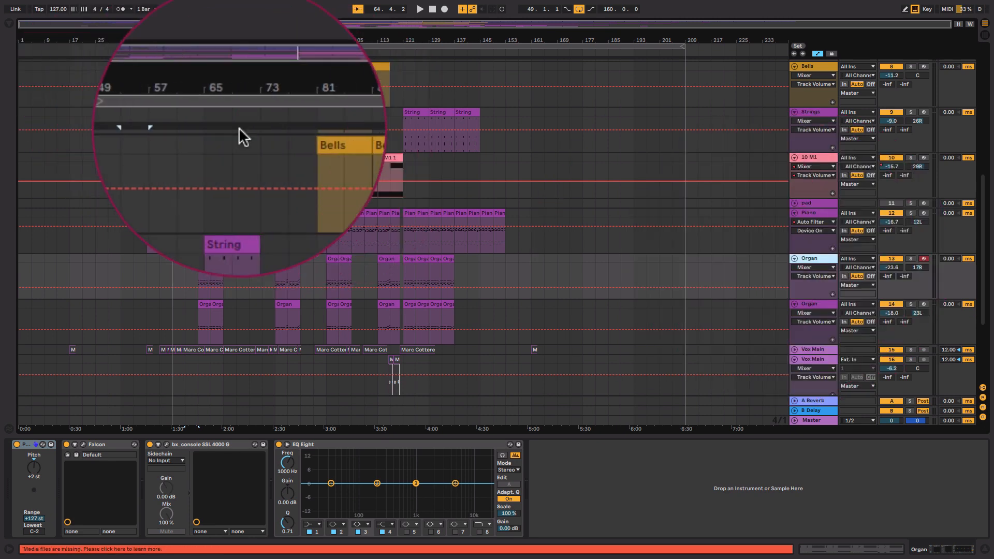
# Step: Move the loop start to bar 57, solo both Organ tracks and play them together
pyautogui.moveTo(172, 48); pyautogui.dragTo(199, 44)
pyautogui.click(847, 257)
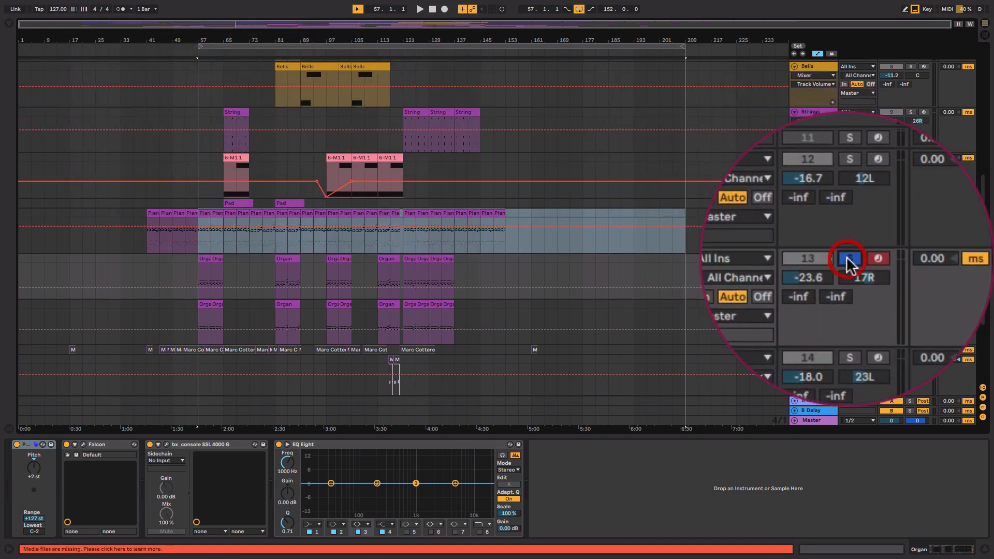
pyautogui.click(847, 303)
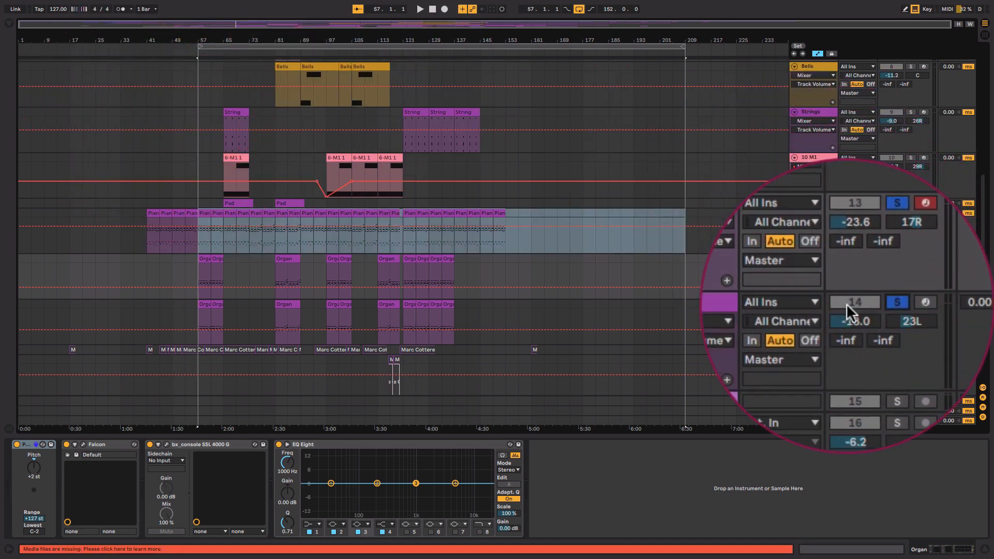
pyautogui.press('space')
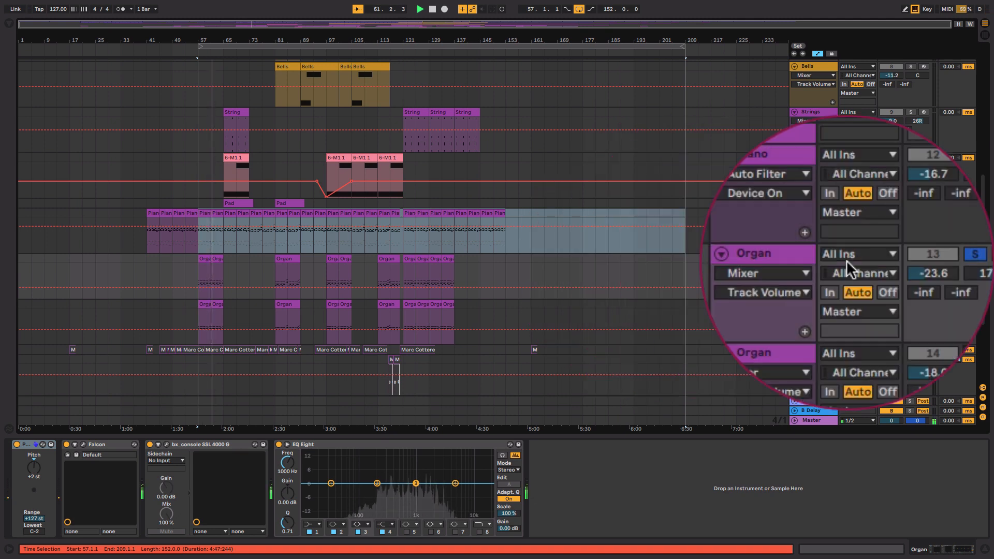
# Step: View the upper Organ track's Falcon instrument and its effects during playback, then close the plug-in window
pyautogui.click(818, 257)
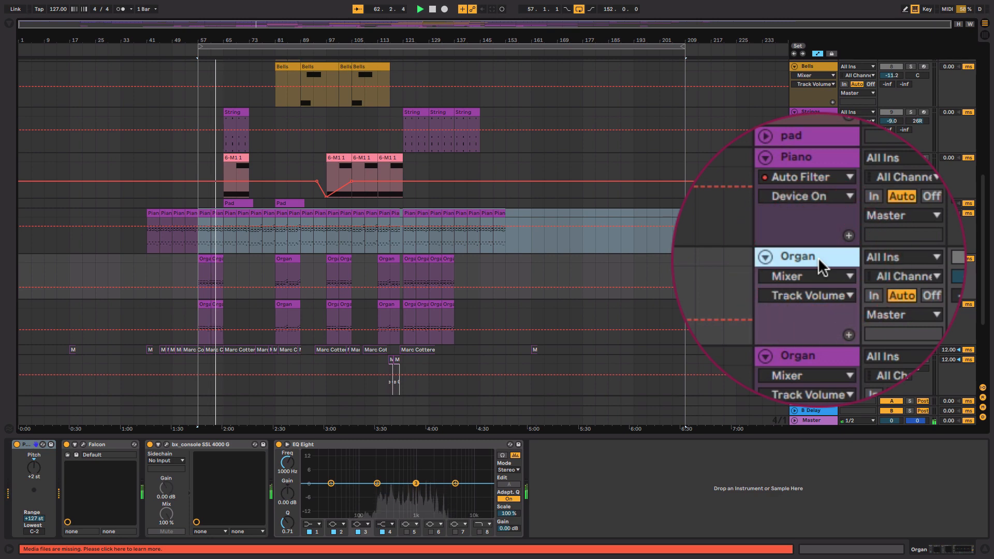
pyautogui.click(818, 257)
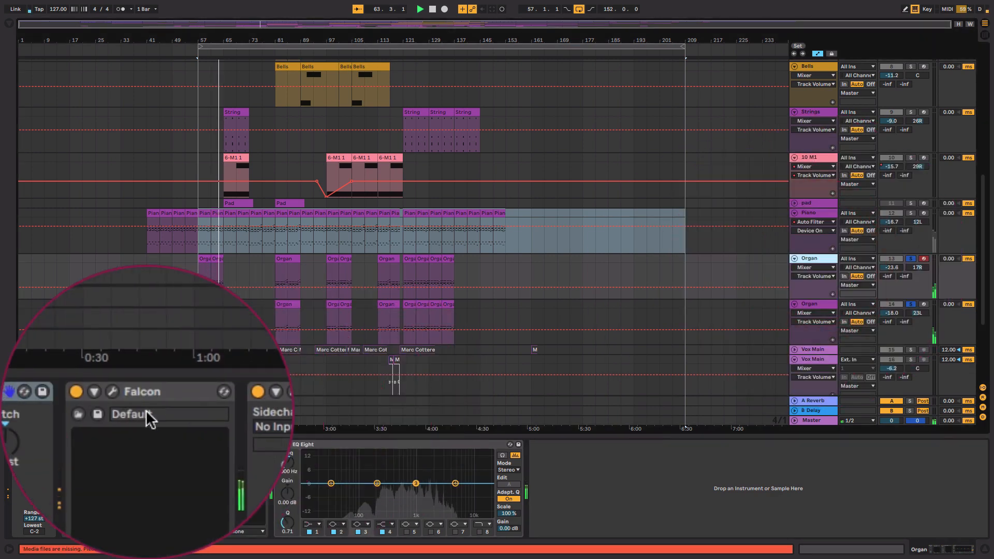
pyautogui.click(83, 445)
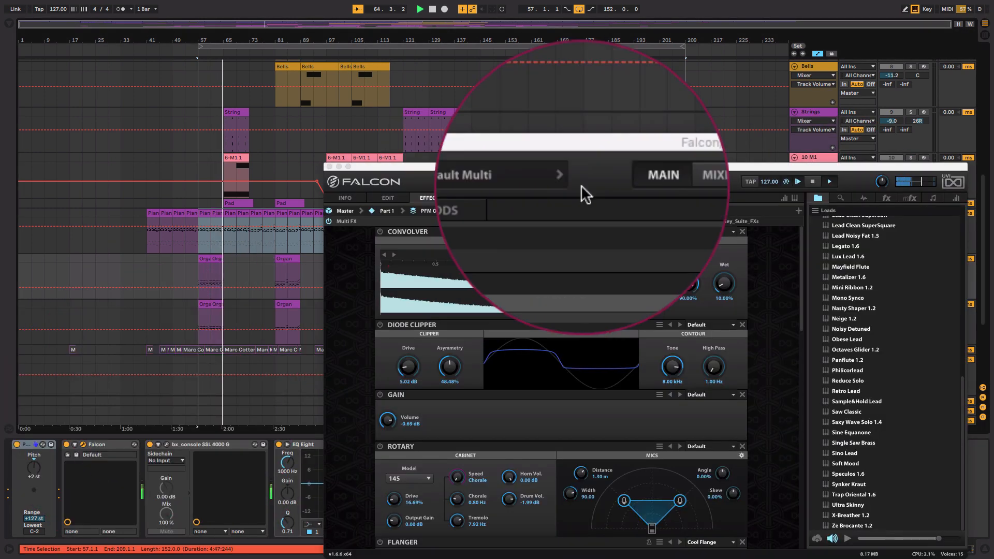
pyautogui.moveTo(587, 167); pyautogui.dragTo(438, 101)
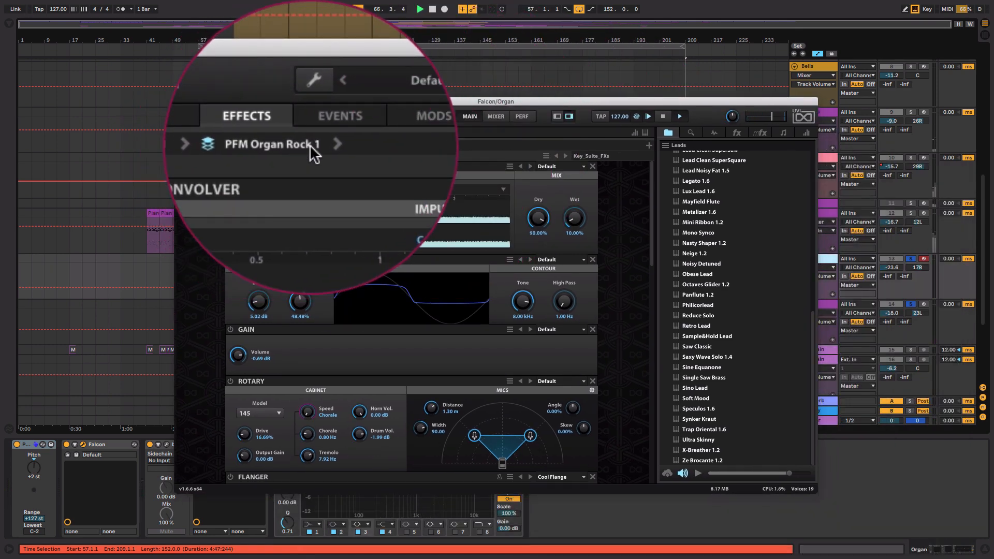
pyautogui.click(181, 102)
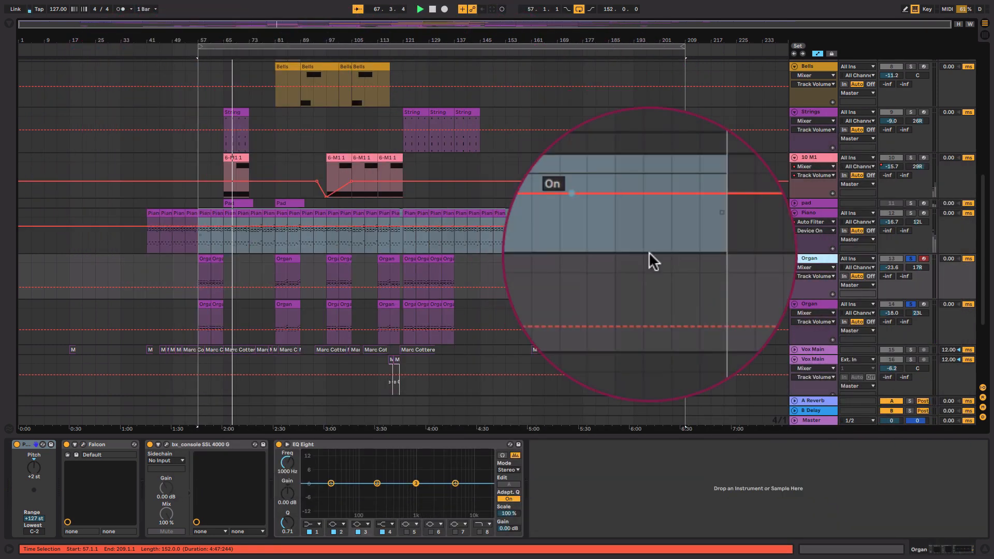
# Step: Audition the upper Organ track on its own from bar 57, then clear its solo and stop playback
pyautogui.press('space')
pyautogui.click(912, 305)
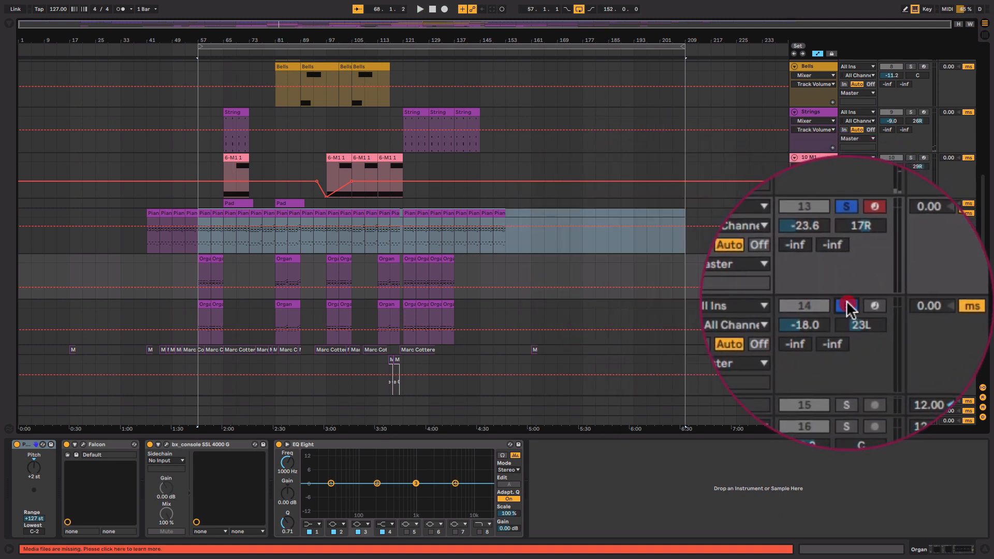
pyautogui.click(846, 259)
pyautogui.press('space')
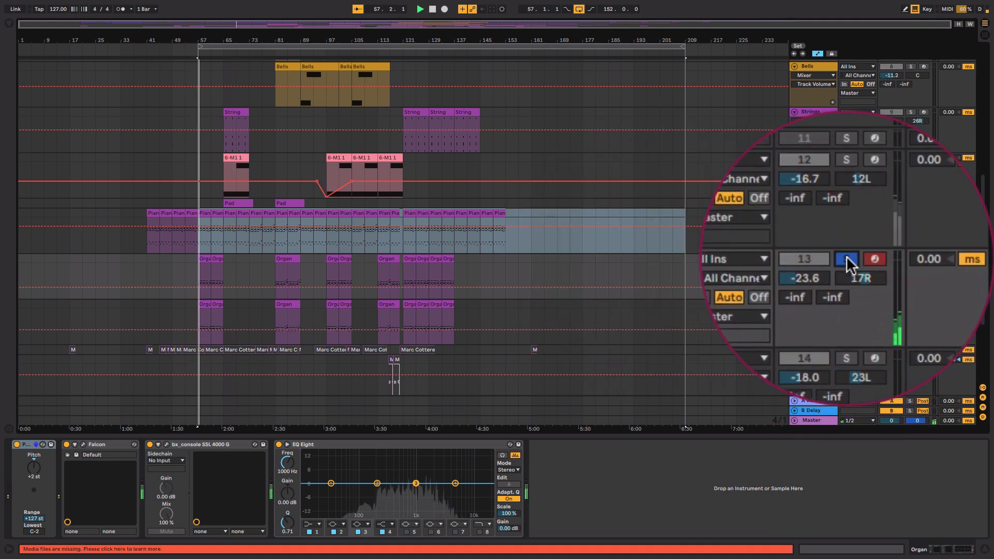
pyautogui.click(831, 259)
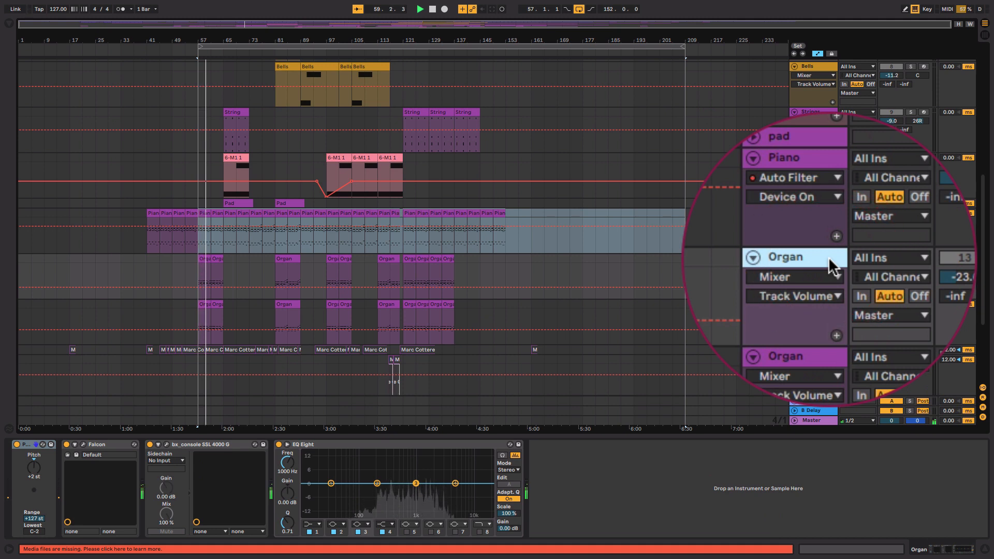
pyautogui.press('space')
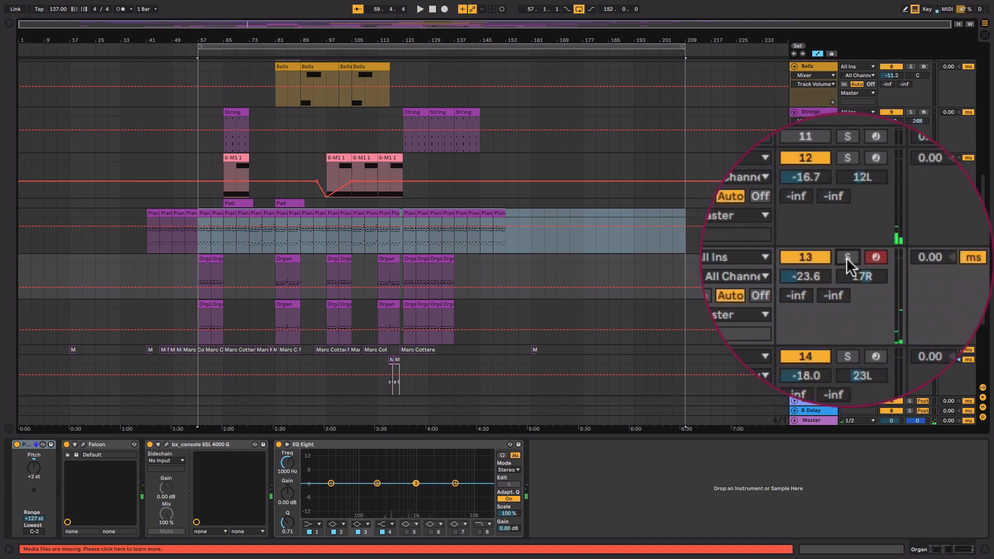
# Step: Solo and play the lower Organ track while viewing its Kontakt 5 instrument, then close the plug-in window
pyautogui.click(827, 307)
pyautogui.click(911, 305)
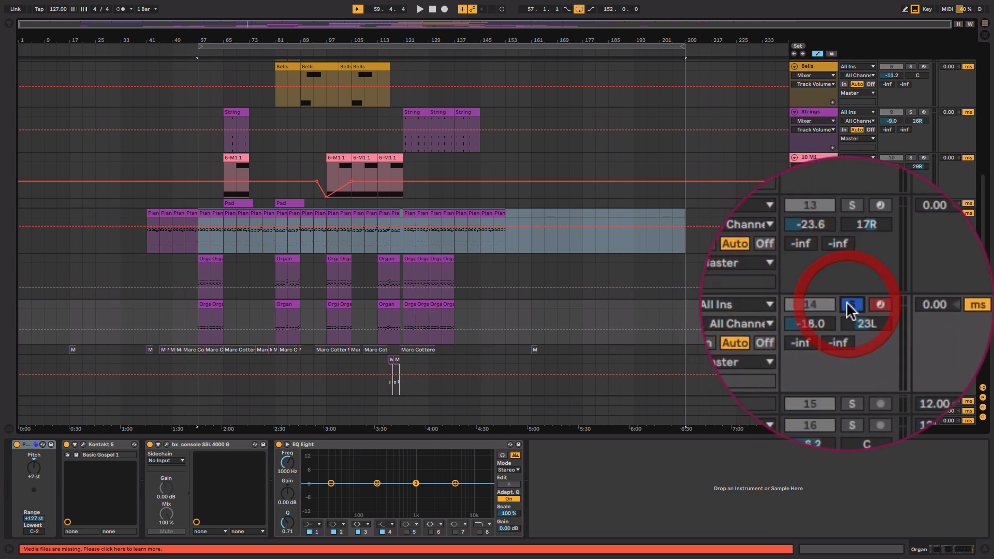
pyautogui.press('space')
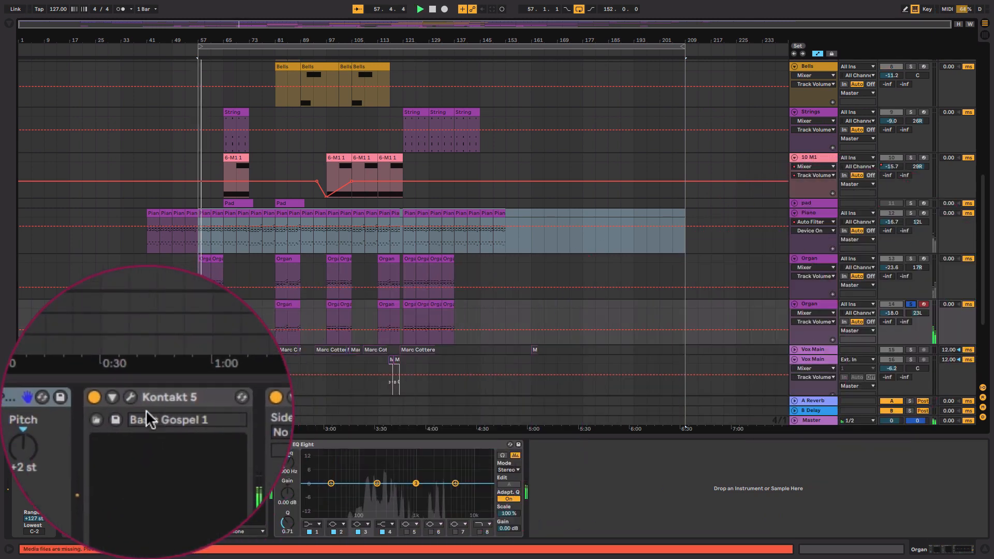
pyautogui.click(147, 414)
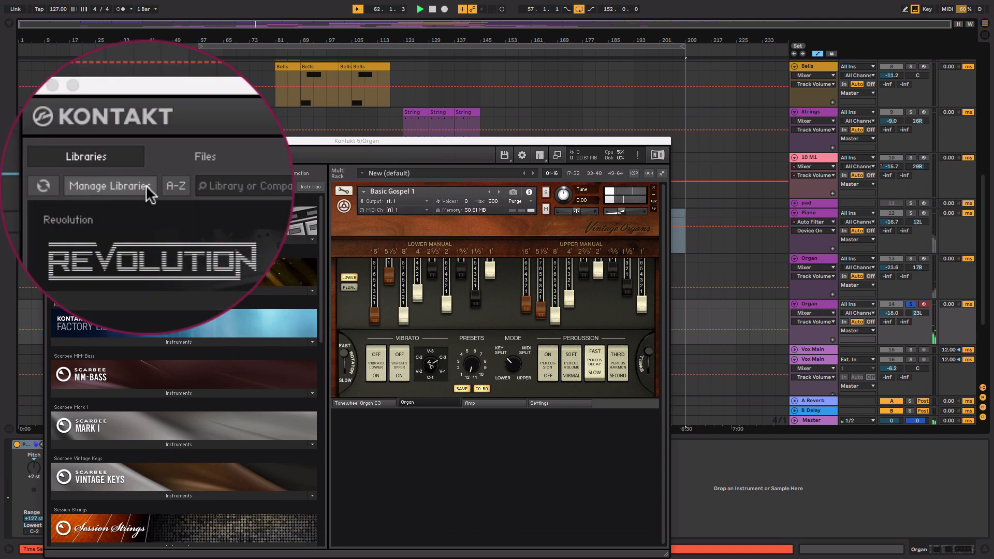
pyautogui.click(49, 140)
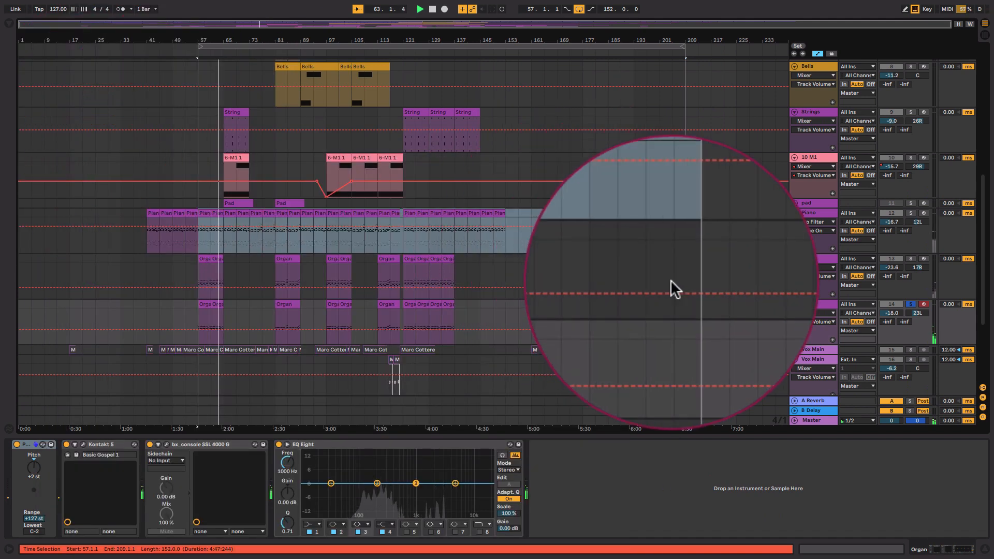
# Step: Add the upper Organ and Piano tracks to the solo, audition all three together, and stop playback
pyautogui.click(848, 257)
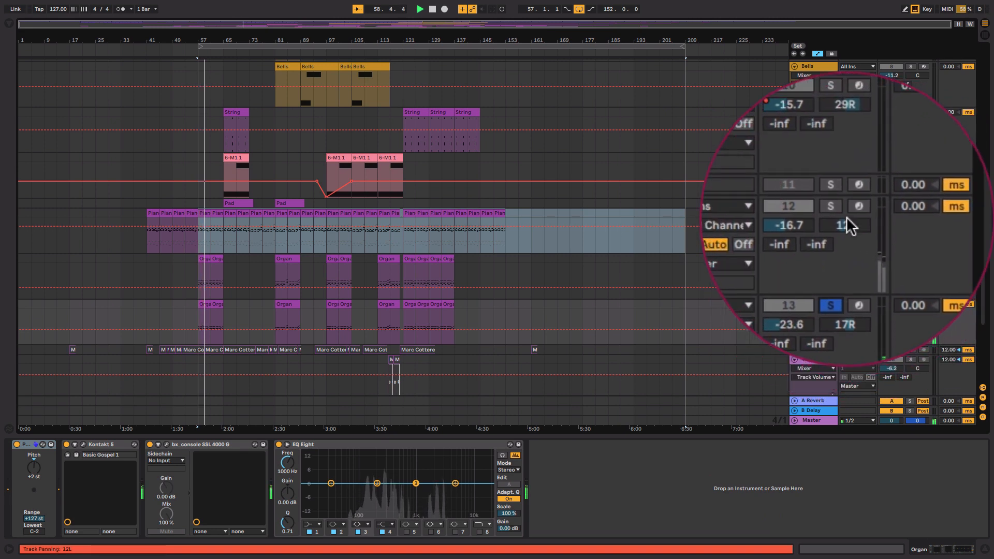
pyautogui.click(847, 212)
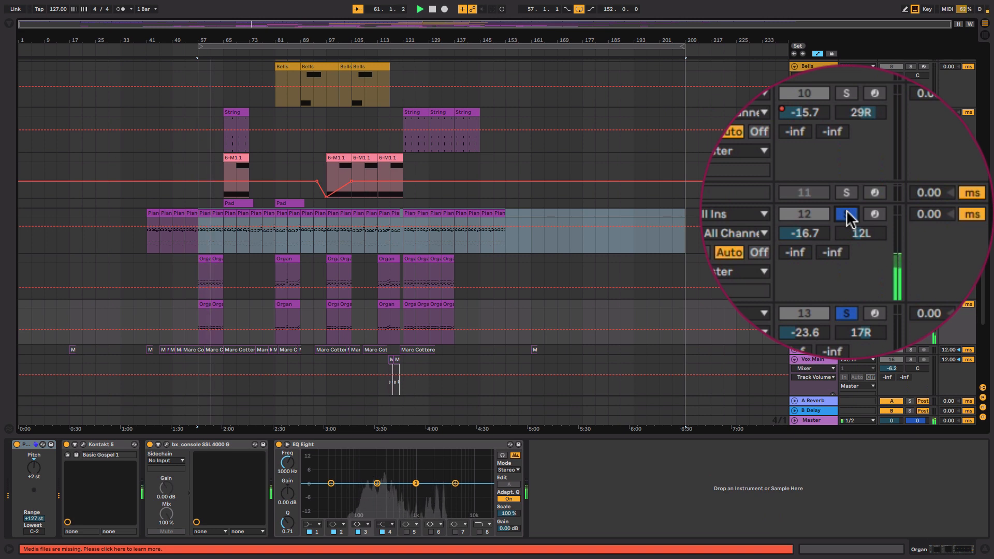
pyautogui.press('space')
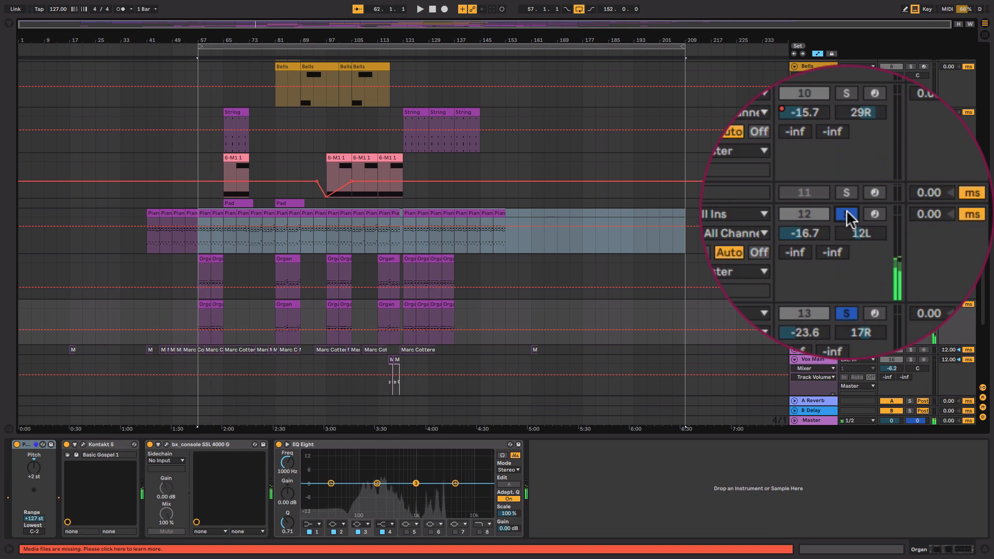
# Step: Solo the bassline track and select it to display its devices
pyautogui.scroll(-2, 847, 209)
pyautogui.scroll(-3, 846, 210)
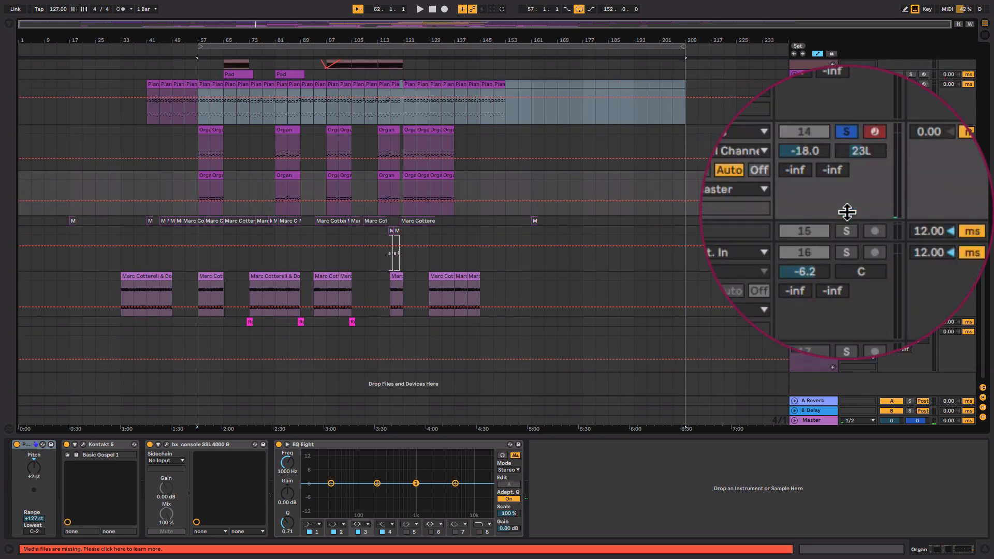
pyautogui.scroll(5, 847, 210)
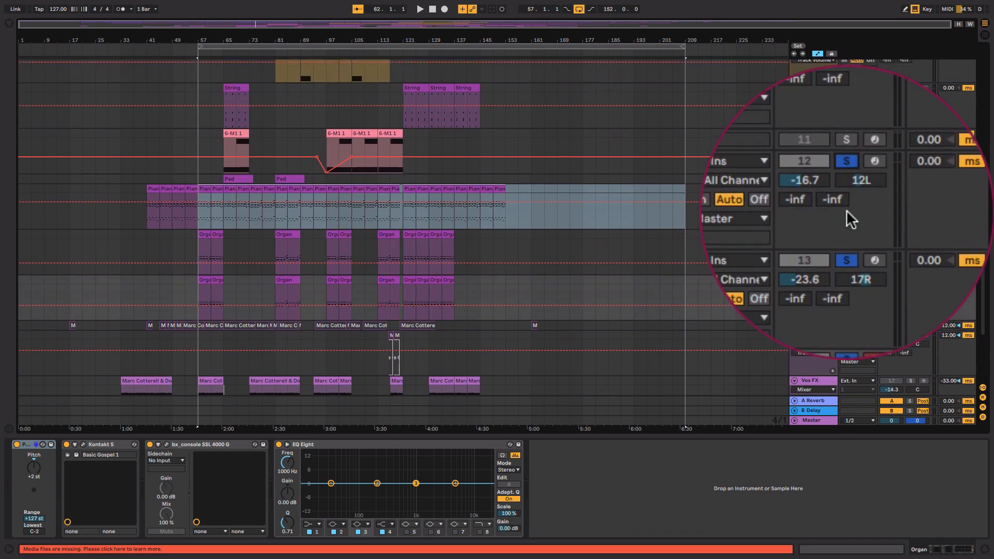
pyautogui.scroll(6, 847, 209)
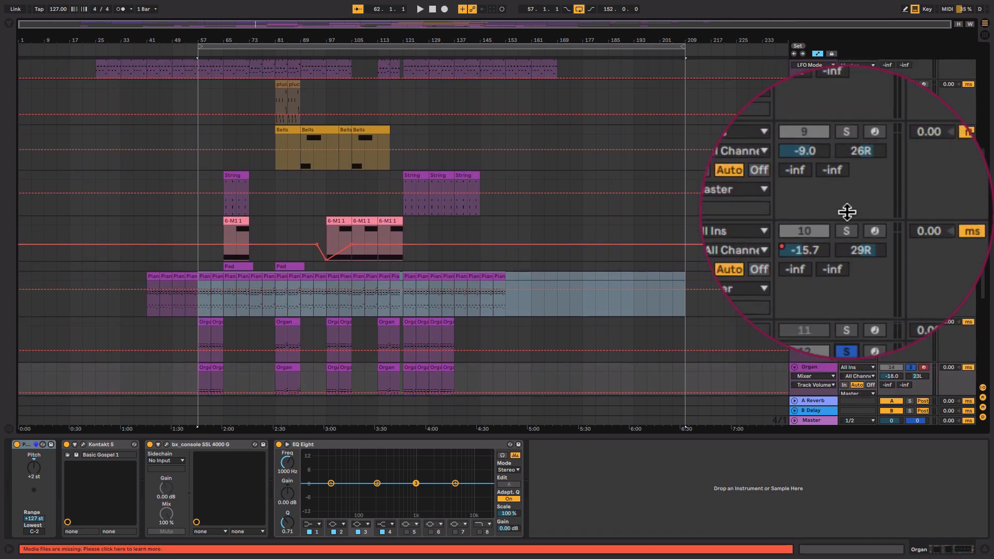
pyautogui.scroll(1, 846, 210)
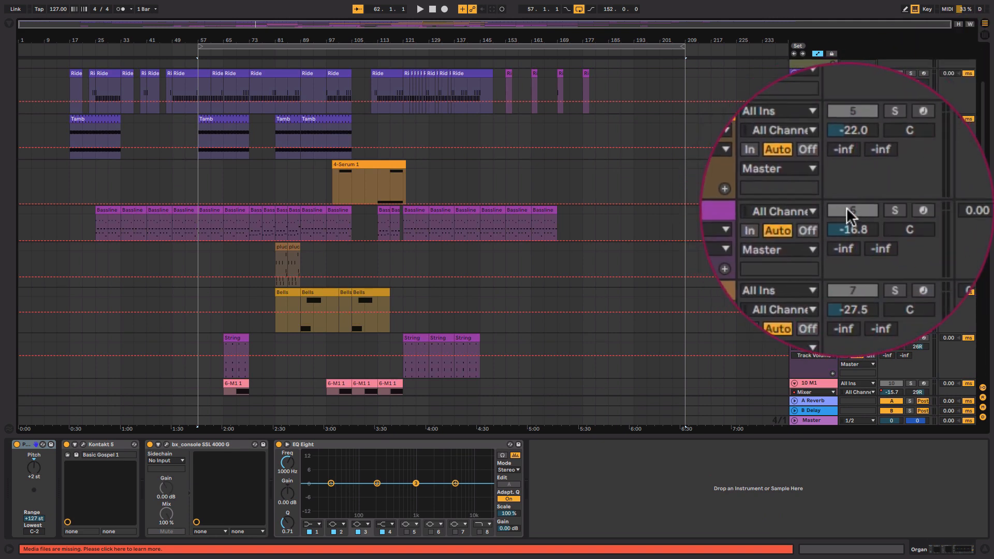
pyautogui.click(848, 208)
pyautogui.click(812, 209)
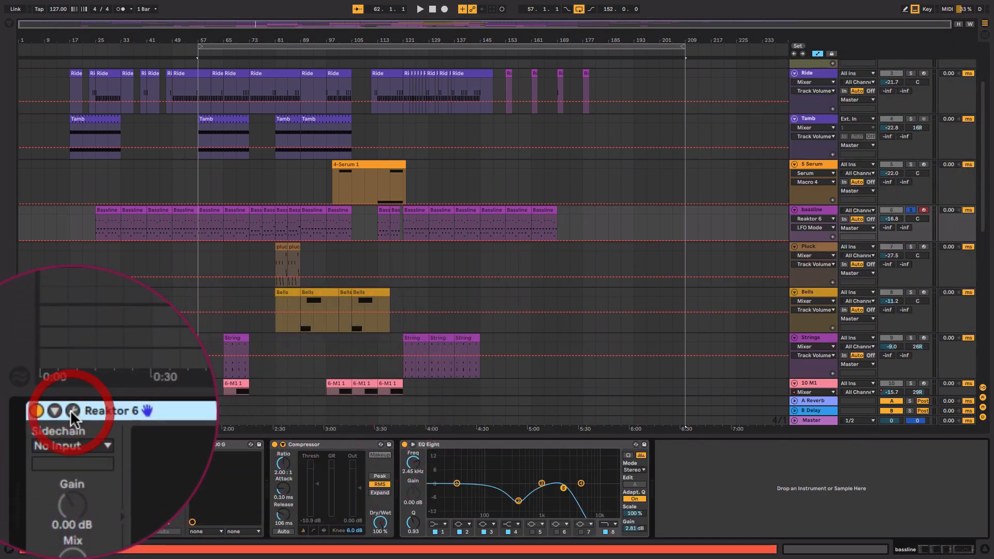
# Step: Look through the bassline's Reaktor 6 plug-in and player list, close it, and unsolo the bassline after playing it
pyautogui.click(34, 444)
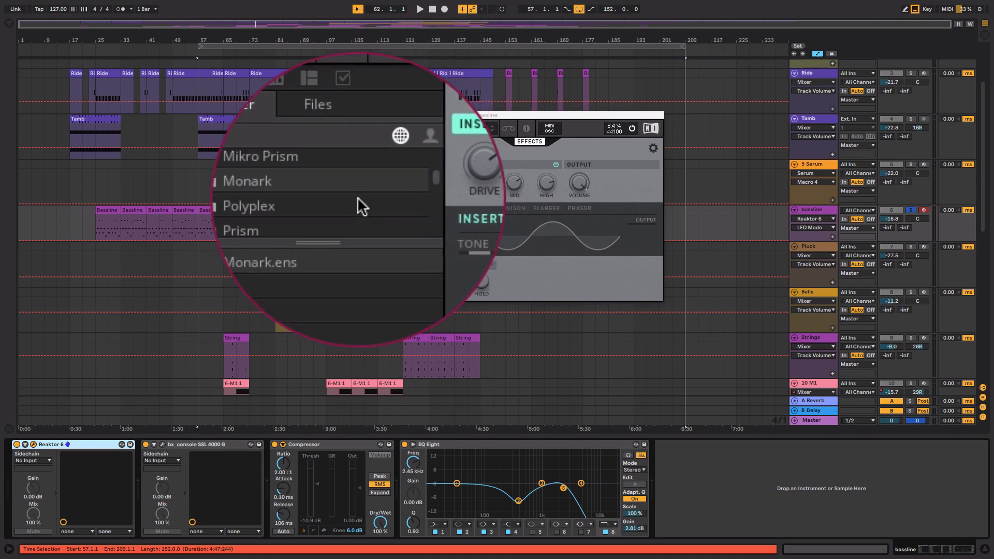
pyautogui.scroll(-8, 358, 197)
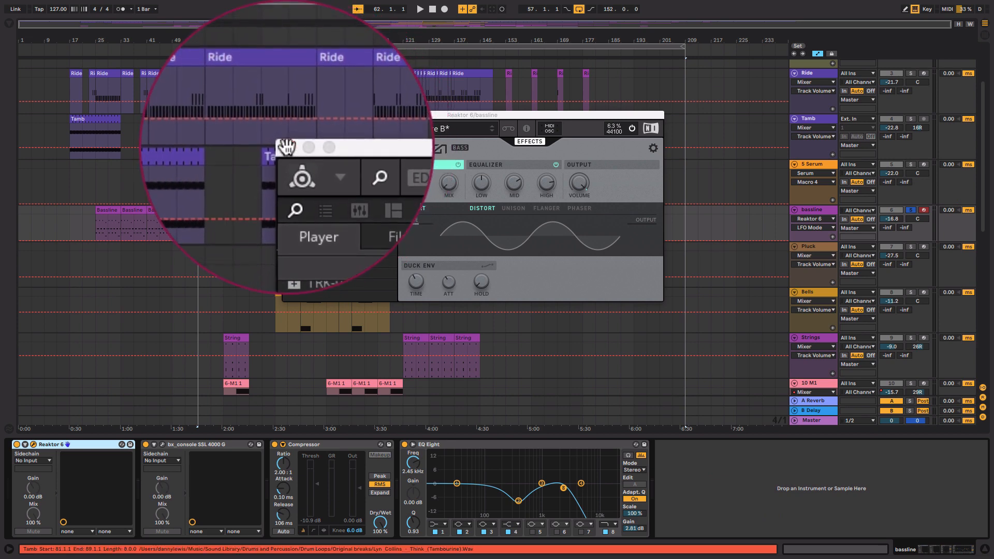
pyautogui.click(286, 115)
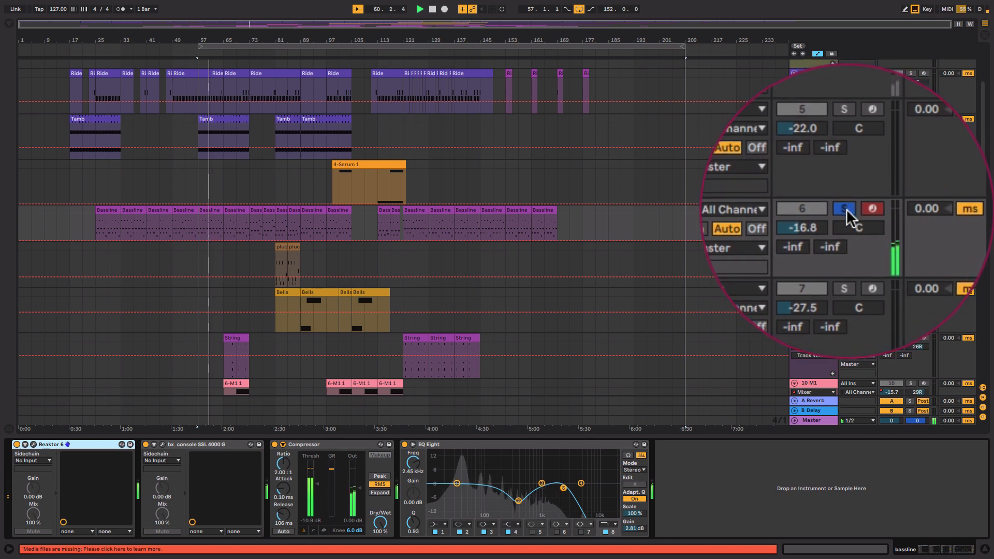
pyautogui.click(846, 209)
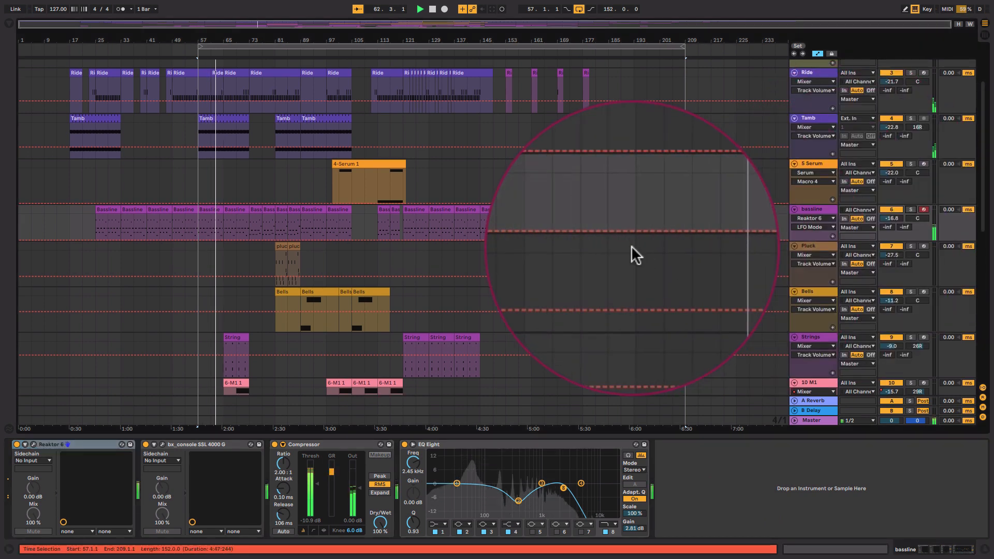
# Step: Solo the 10 M1 track during playback of its bar 65 clip and display its devices
pyautogui.scroll(-3, 632, 246)
pyautogui.scroll(-1, 632, 245)
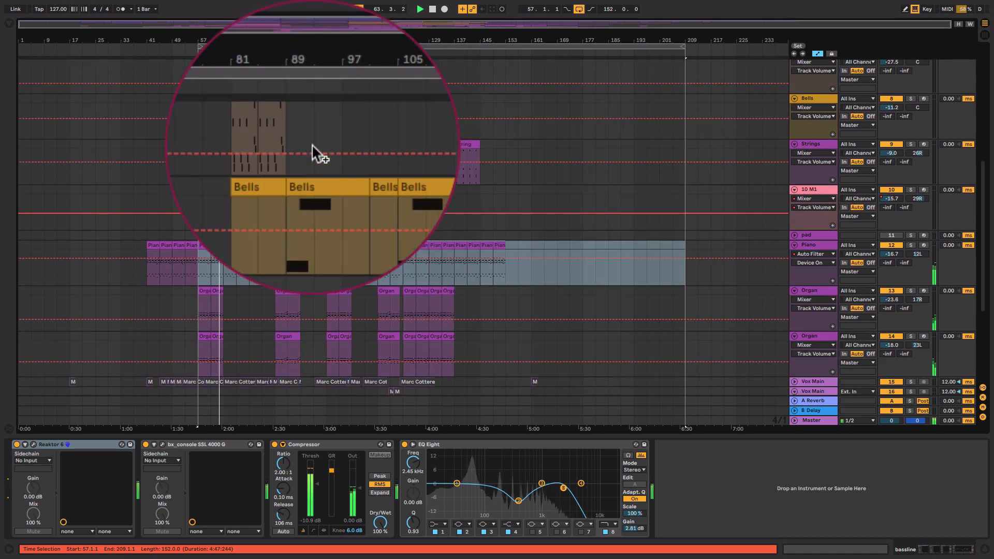
pyautogui.moveTo(246, 40); pyautogui.dragTo(246, 102)
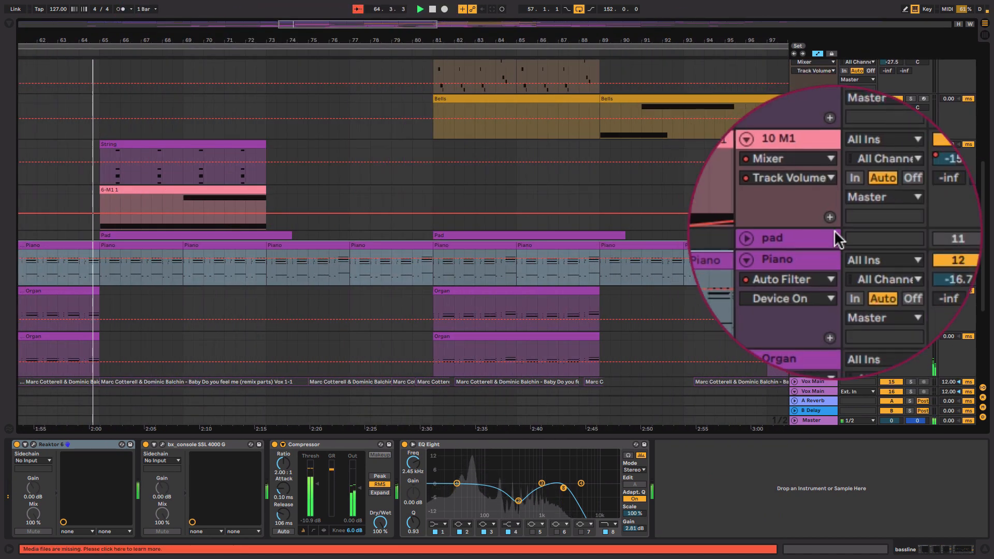
pyautogui.click(911, 189)
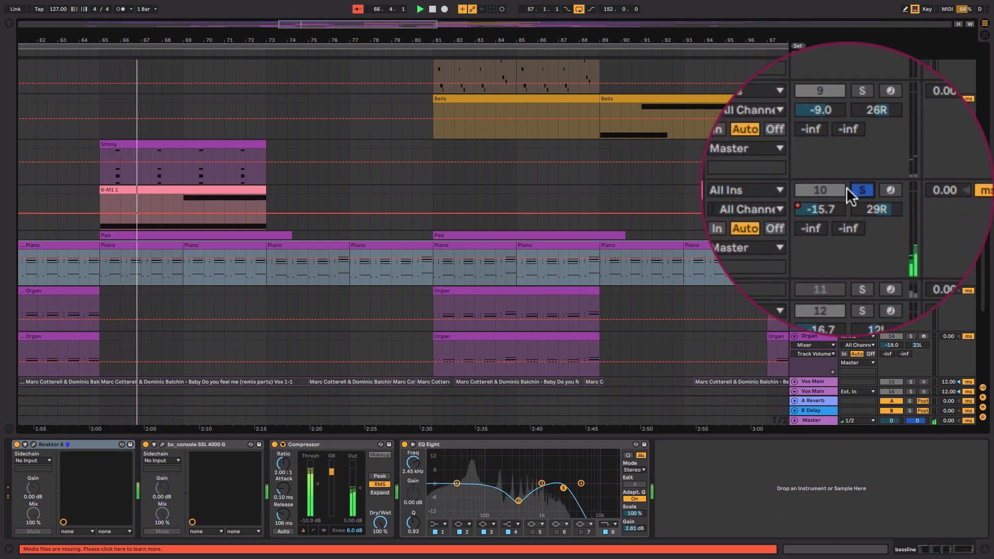
pyautogui.click(828, 192)
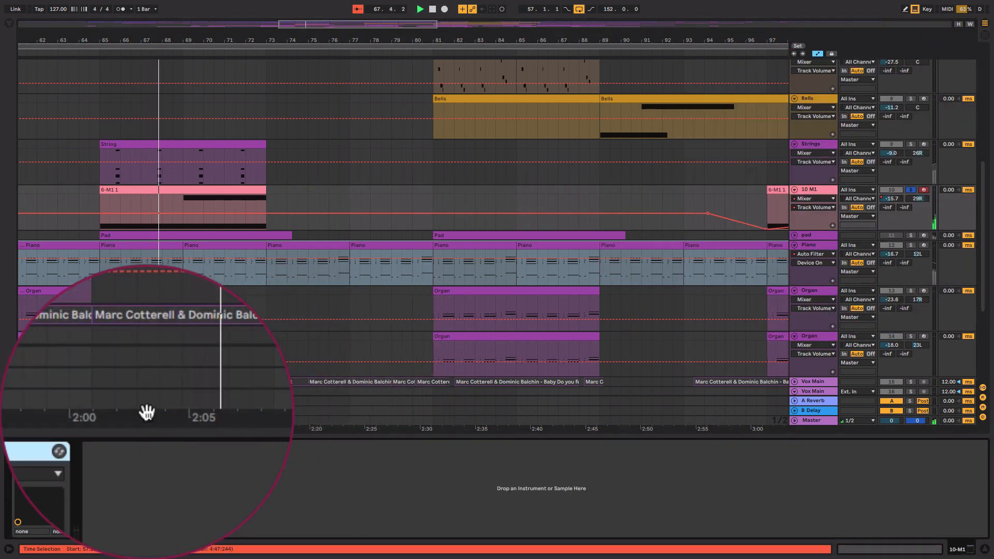
# Step: View the M1 synth's BrightStr. program during playback, then close its window and stop playback
pyautogui.click(33, 445)
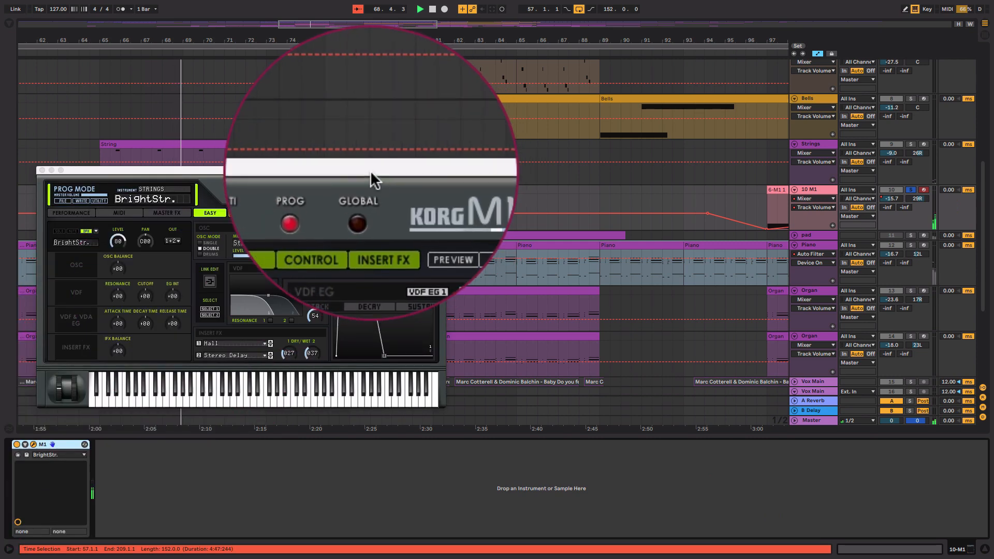
pyautogui.moveTo(369, 168); pyautogui.dragTo(693, 172)
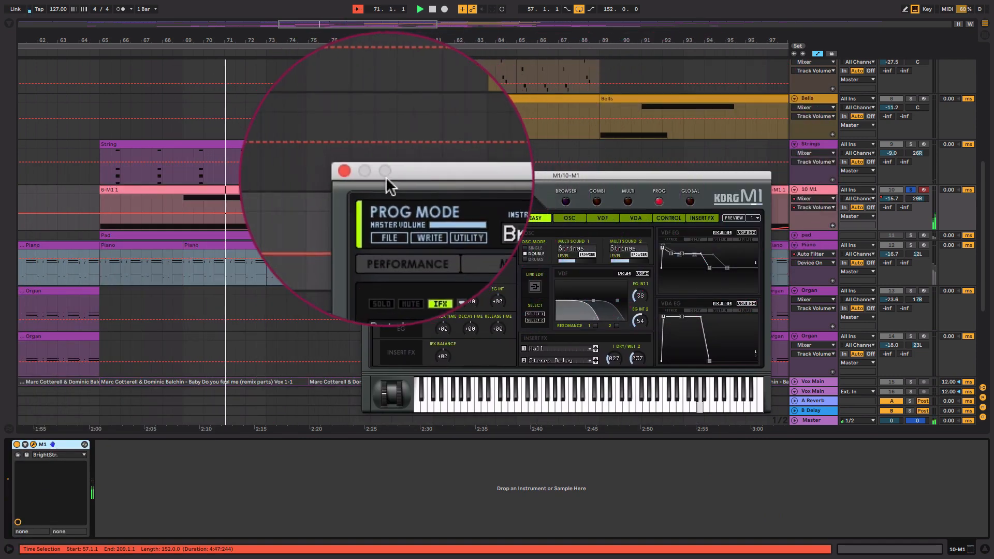
pyautogui.click(367, 175)
pyautogui.press('space')
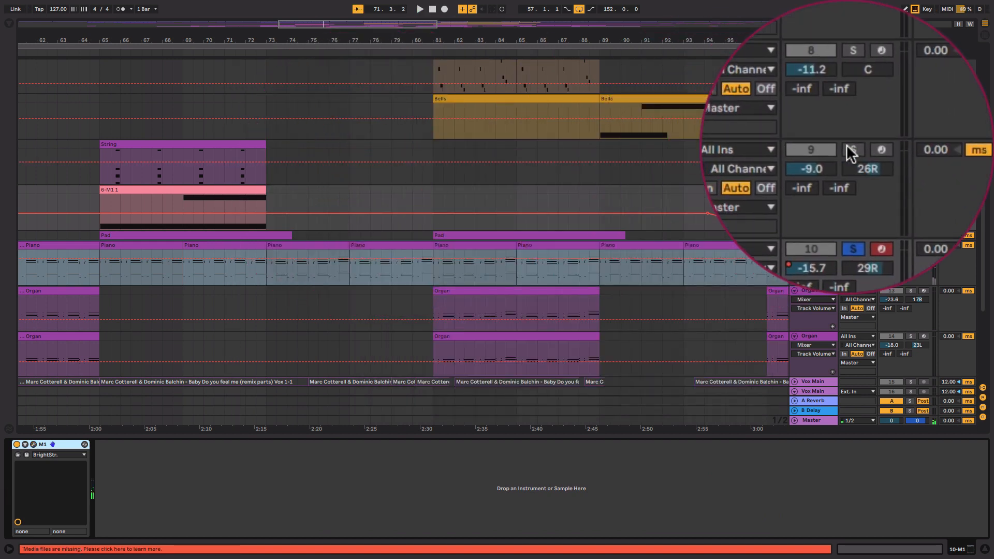
# Step: Solo the Strings track, display its devices, and open its LABS instrument to view the Strings: Ensemble preset
pyautogui.click(910, 145)
pyautogui.click(811, 143)
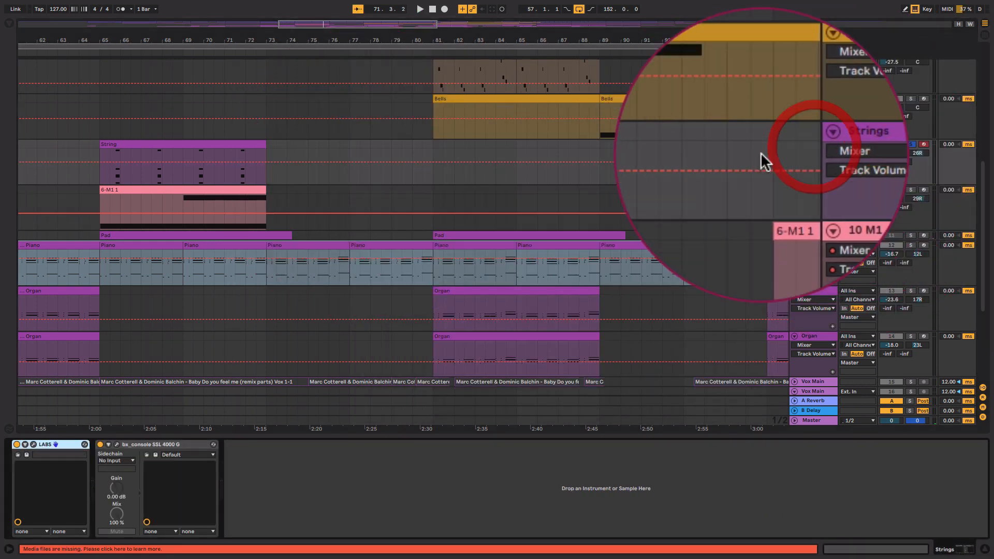
pyautogui.click(33, 444)
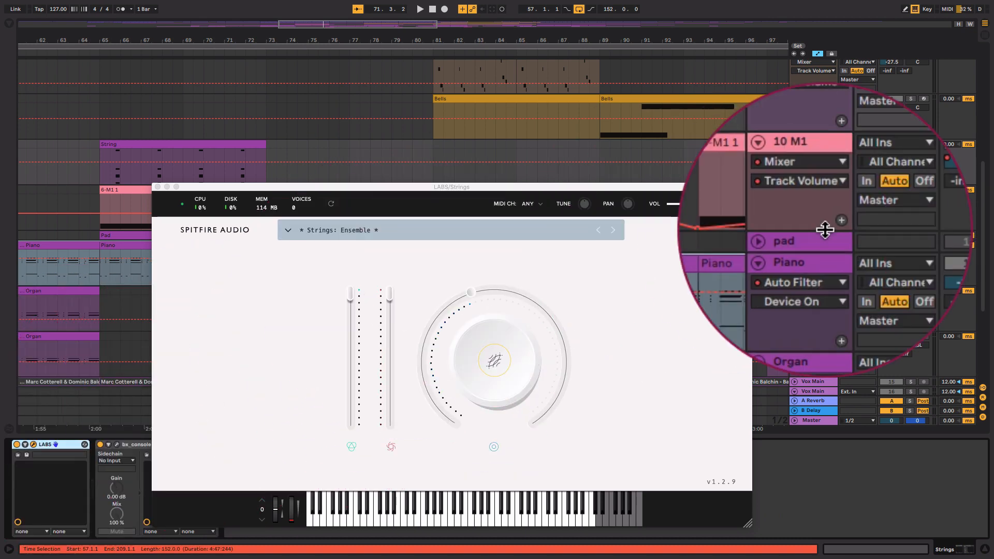
# Step: Move the loop start to bar 65 and play the Strings and 10 M1 from there, then close the LABS window
pyautogui.keyDown('super'); pyautogui.click(911, 189); pyautogui.keyUp('super')
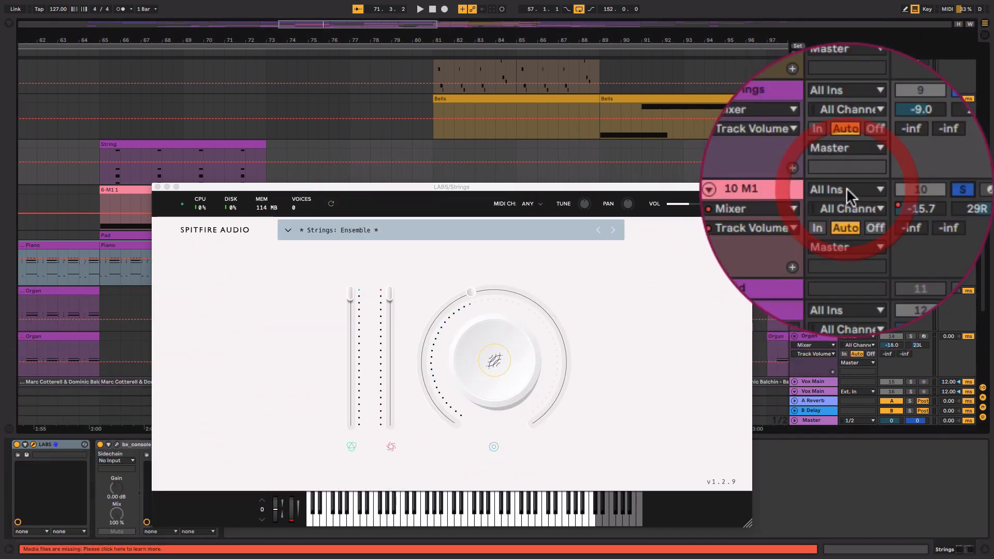
pyautogui.click(100, 52)
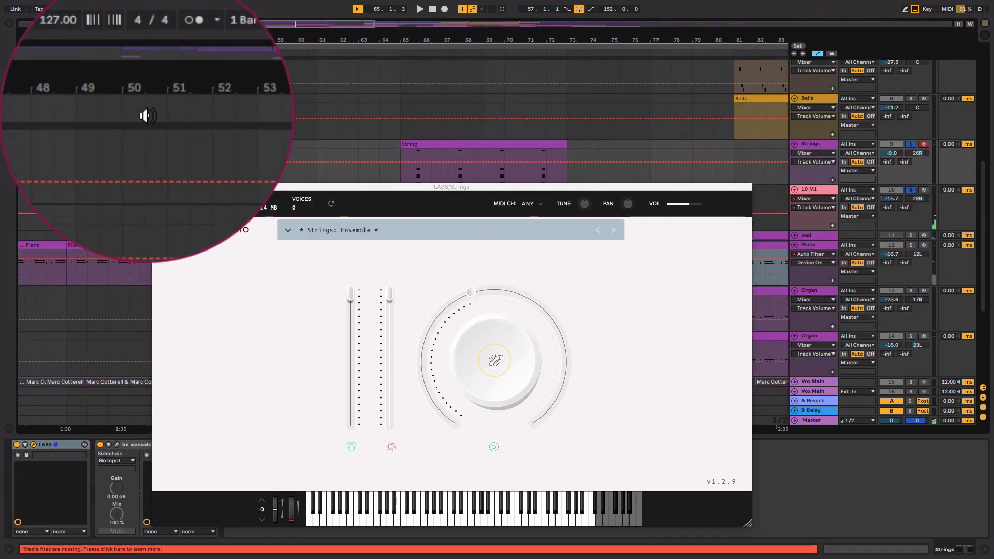
pyautogui.press('space')
pyautogui.press('space')
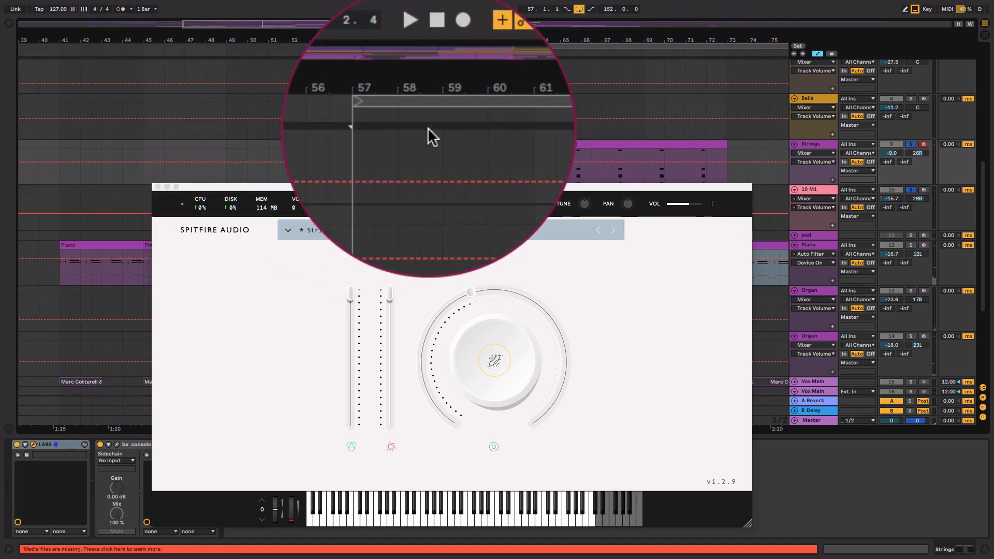
pyautogui.click(508, 57)
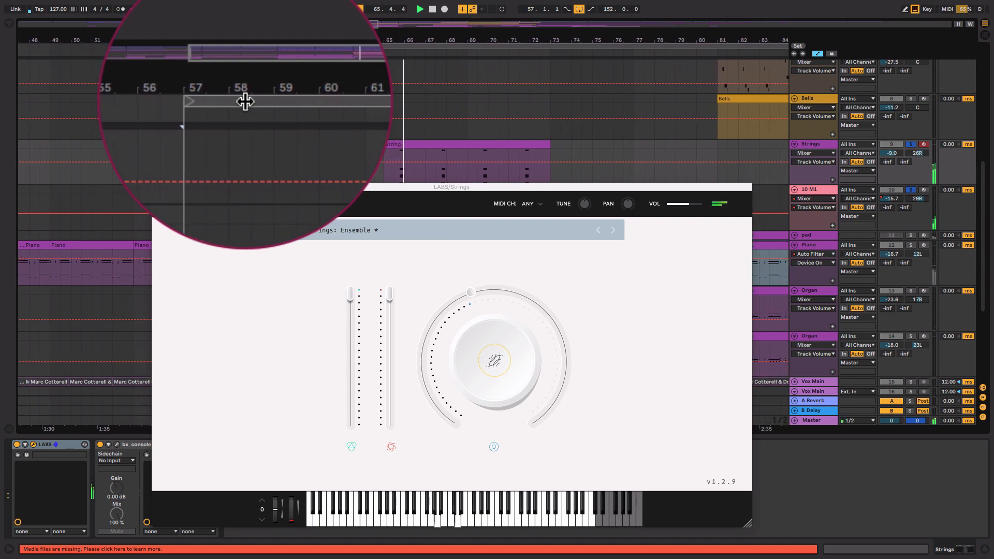
pyautogui.click(379, 116)
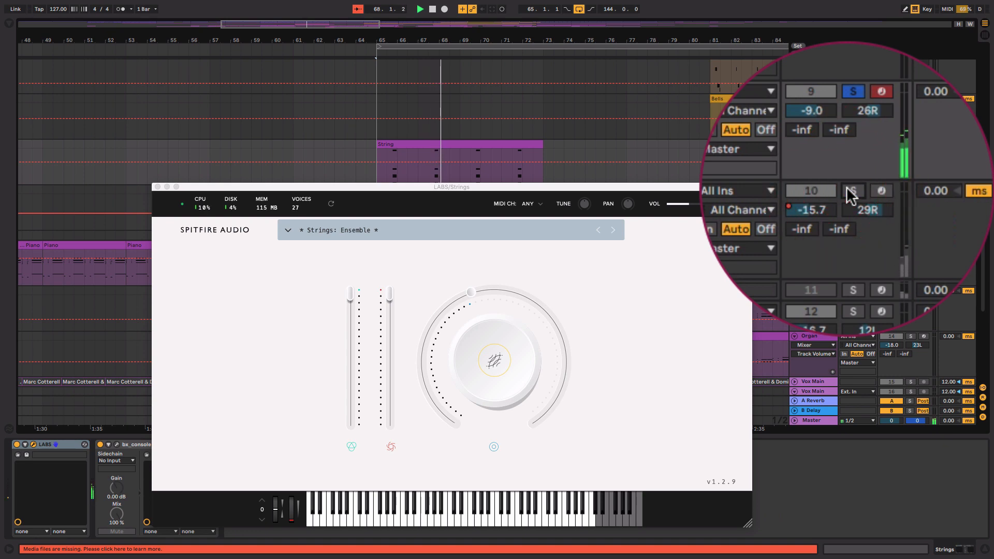
pyautogui.click(158, 187)
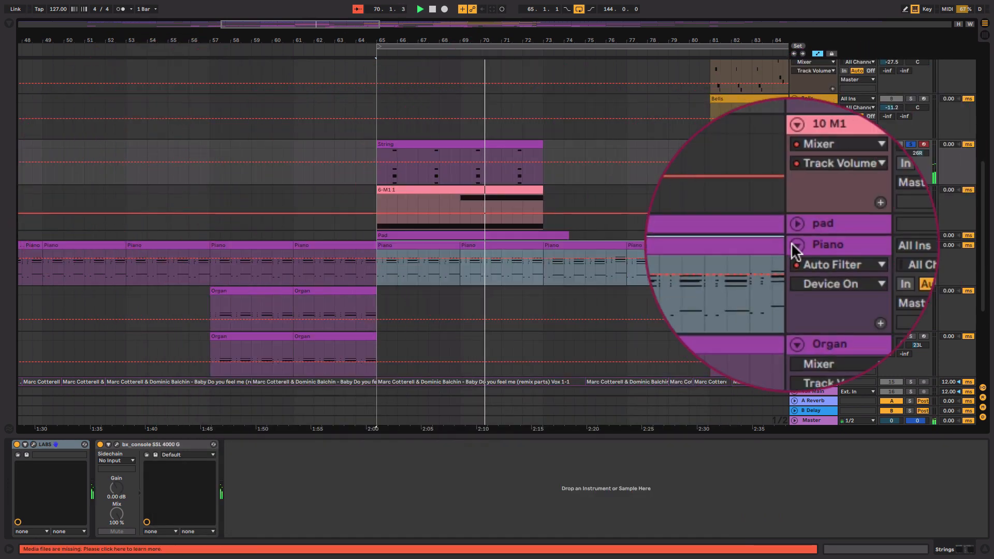
# Step: Stop playback, unsolo the Strings track, and select the pad track to display its Falcon and bx_console SSL 4000 G devices
pyautogui.scroll(3, 668, 188)
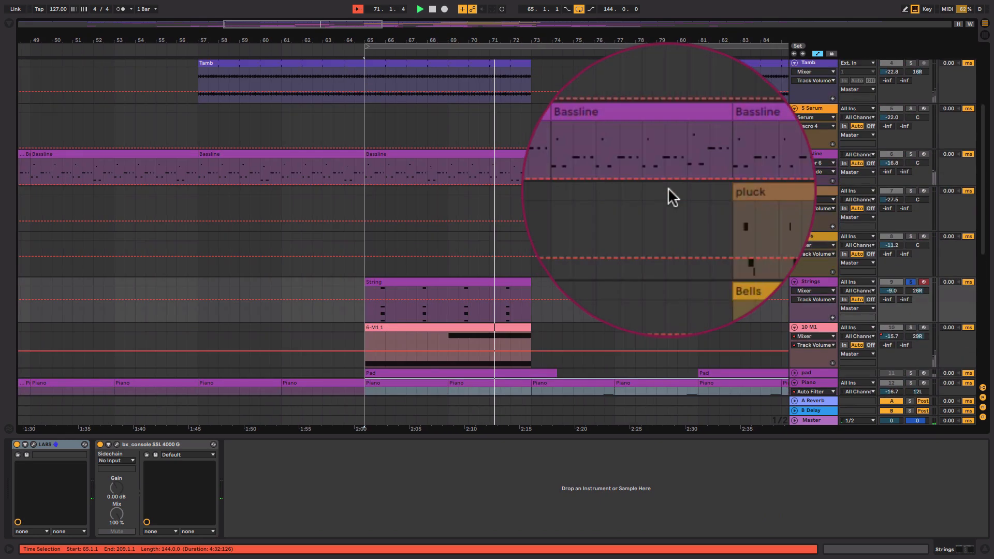
pyautogui.scroll(2, 669, 188)
pyautogui.scroll(-8, 668, 188)
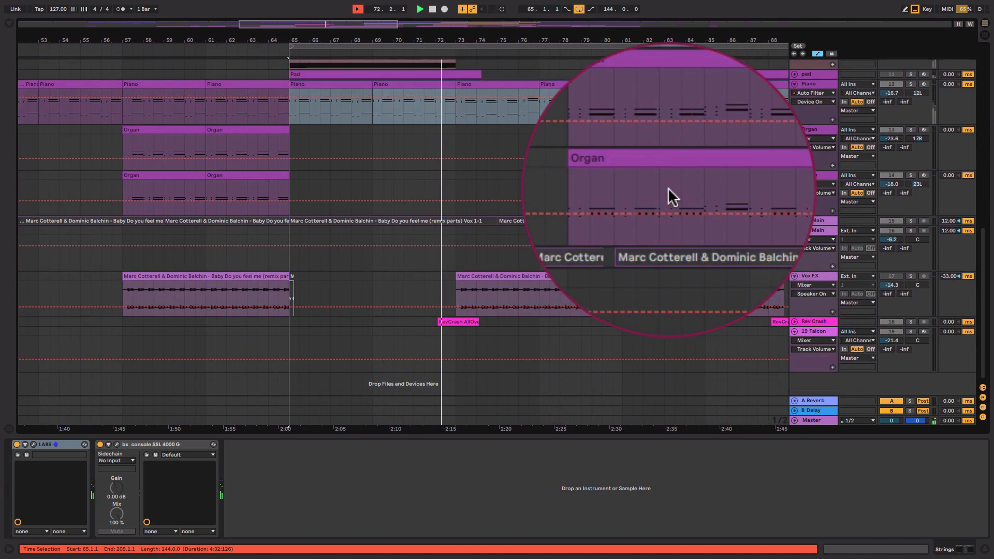
pyautogui.hscroll(1, 668, 187)
pyautogui.scroll(1, 668, 188)
pyautogui.scroll(5, 668, 188)
pyautogui.hscroll(2, 668, 187)
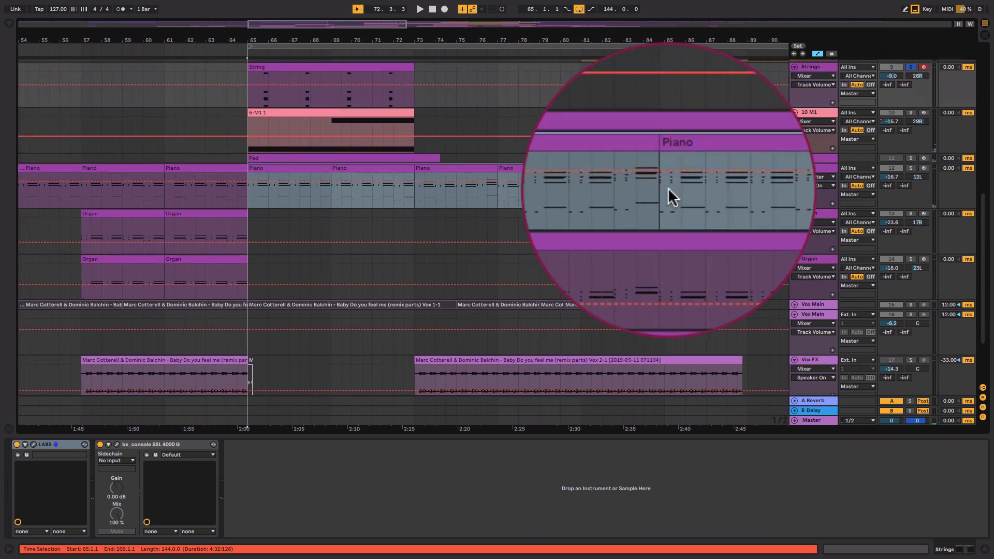
pyautogui.scroll(-1, 668, 187)
pyautogui.hscroll(2, 669, 187)
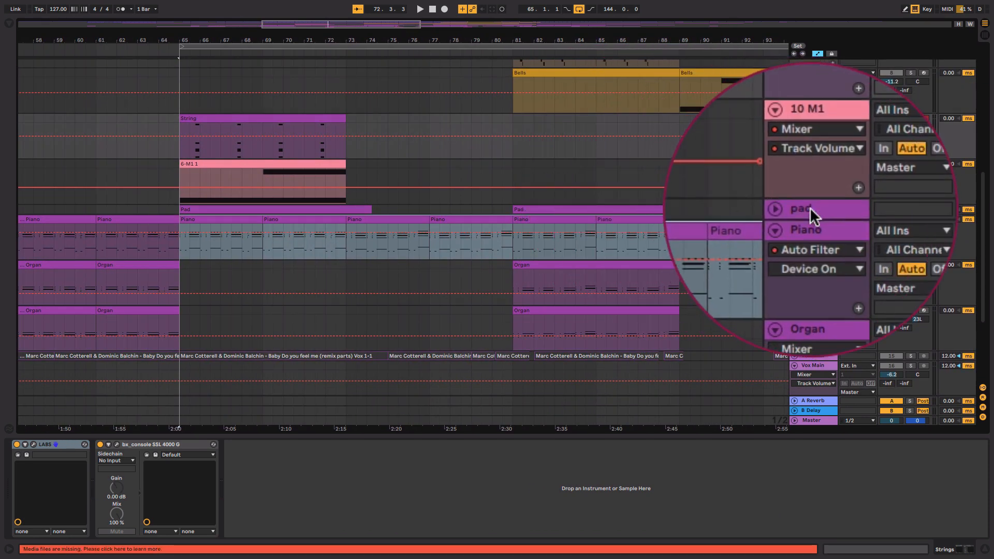
pyautogui.click(844, 144)
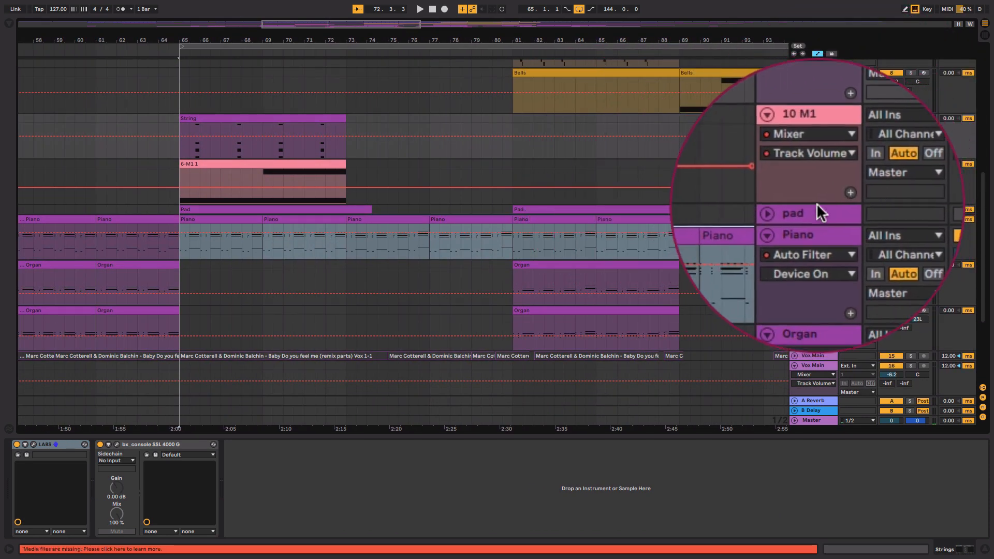
pyautogui.click(814, 207)
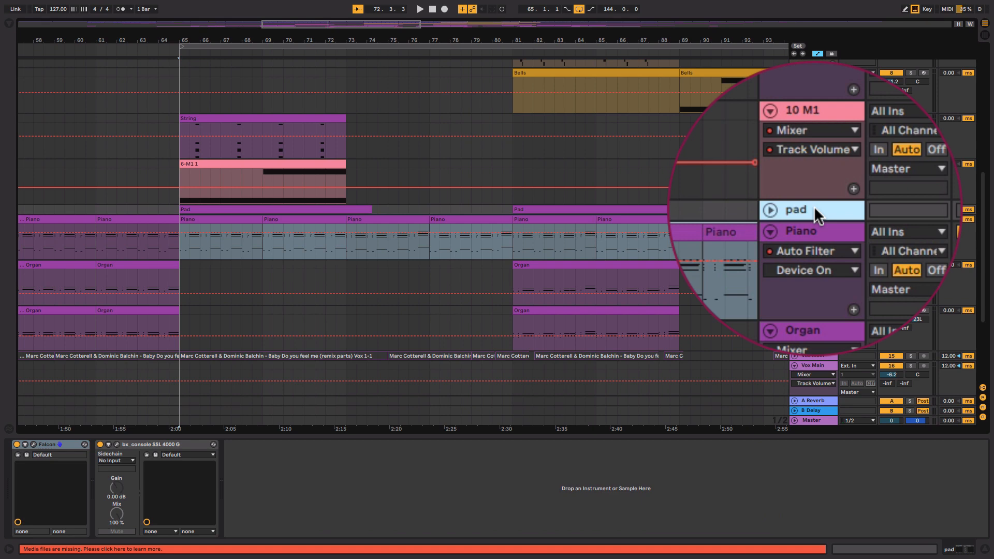
# Step: Move the loop start to bar 72 and play the full mix from there through the section change, then stop
pyautogui.scroll(1, 392, 144)
pyautogui.hscroll(1, 392, 144)
pyautogui.scroll(3, 391, 144)
pyautogui.hscroll(1, 390, 144)
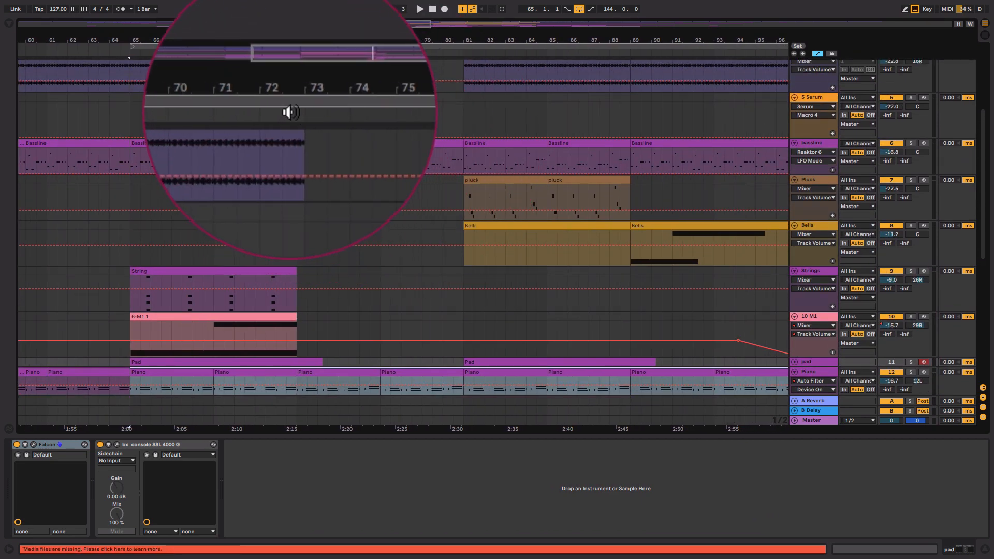
pyautogui.moveTo(133, 46); pyautogui.dragTo(281, 47)
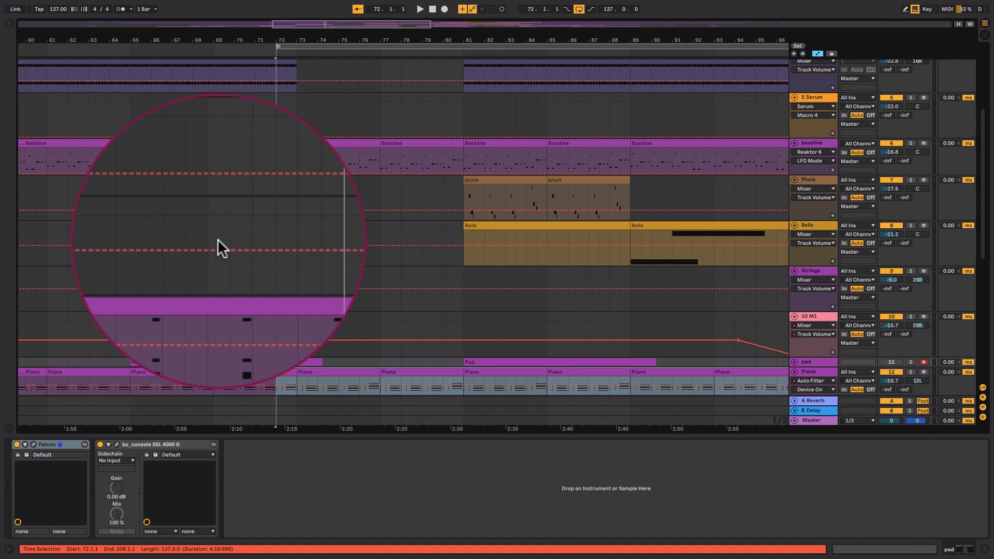
pyautogui.click(328, 47)
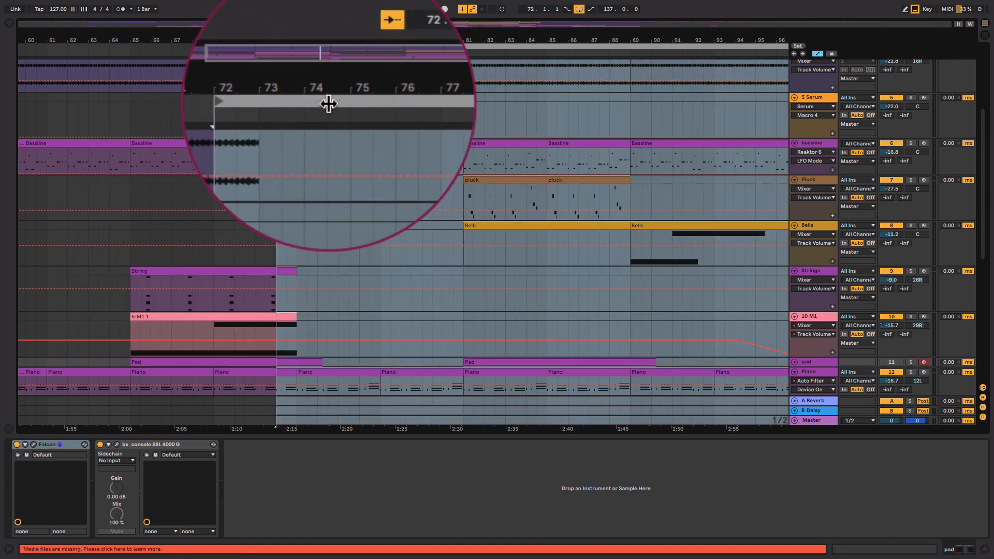
pyautogui.press('space')
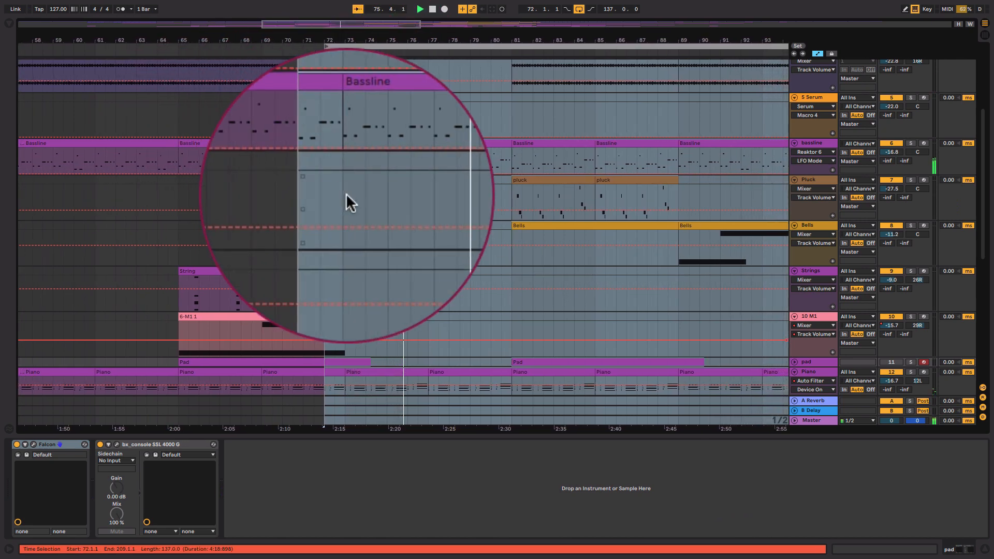
pyautogui.scroll(-3, 488, 312)
pyautogui.press('space')
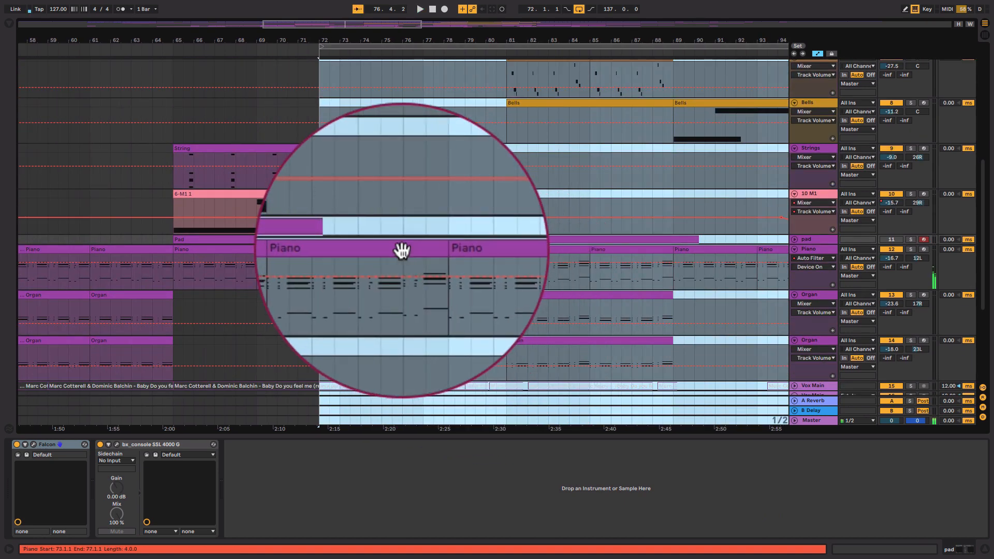
# Step: Compare the notes of the Piano clip at bar 73 with those of the Bassline clips at bars 65 and 73
pyautogui.click(402, 250)
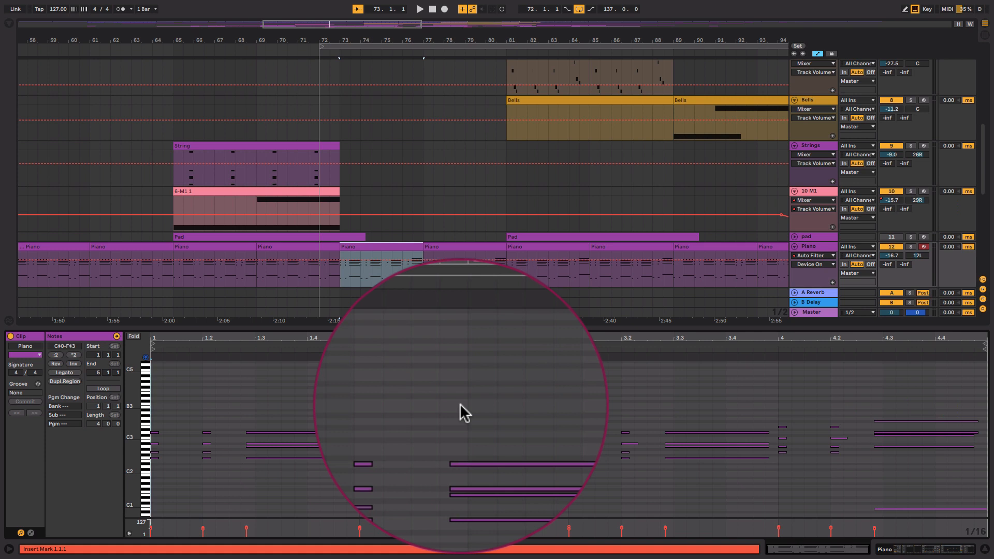
pyautogui.scroll(3, 422, 231)
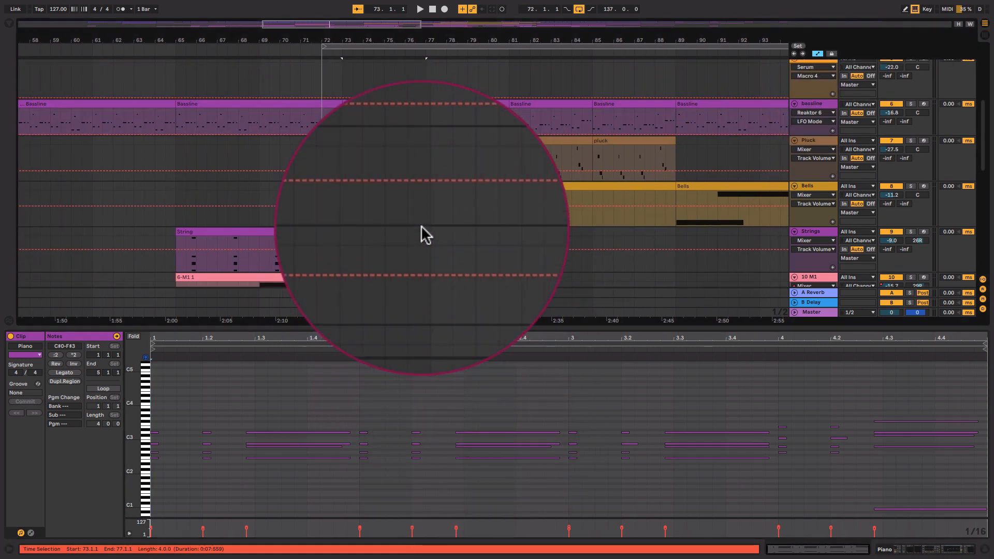
pyautogui.click(384, 105)
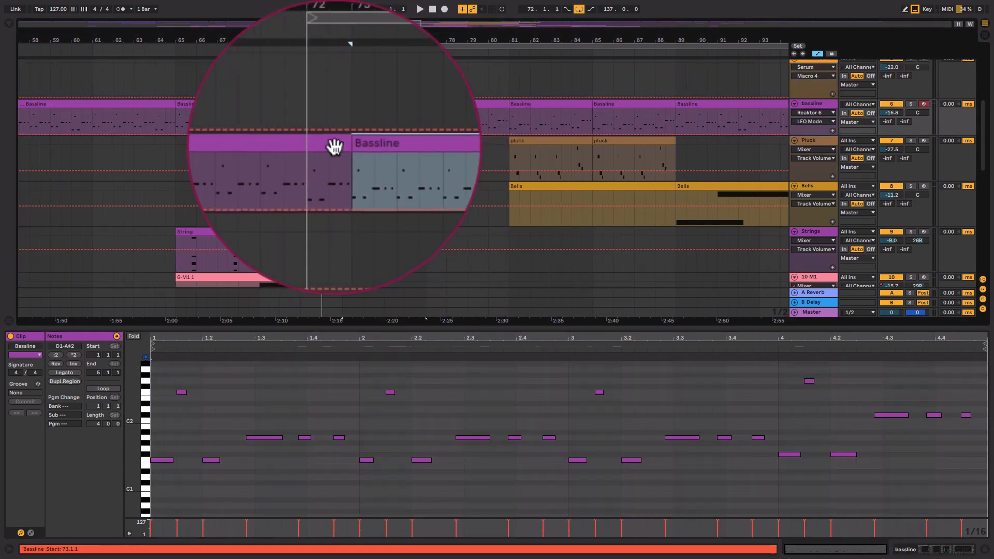
pyautogui.click(334, 105)
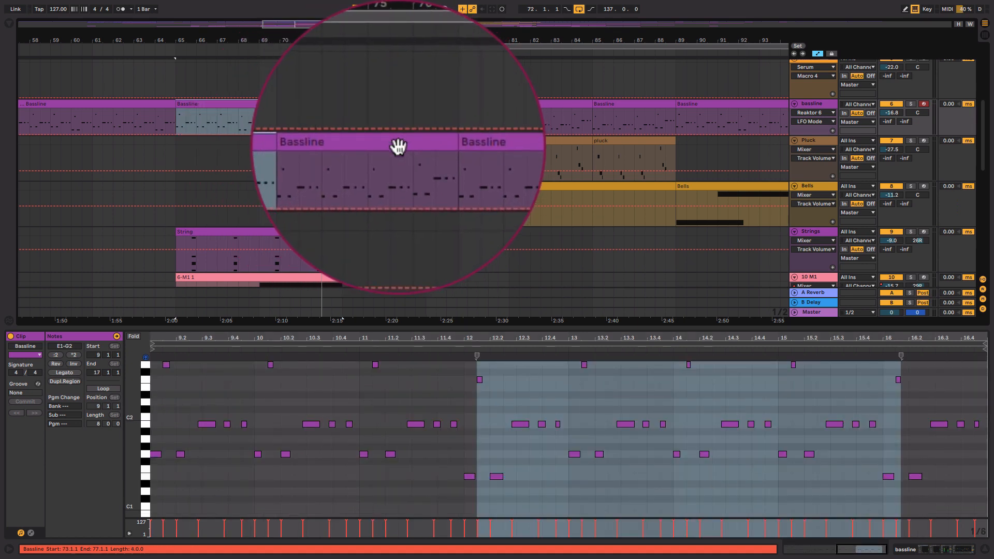
pyautogui.click(399, 106)
pyautogui.click(334, 105)
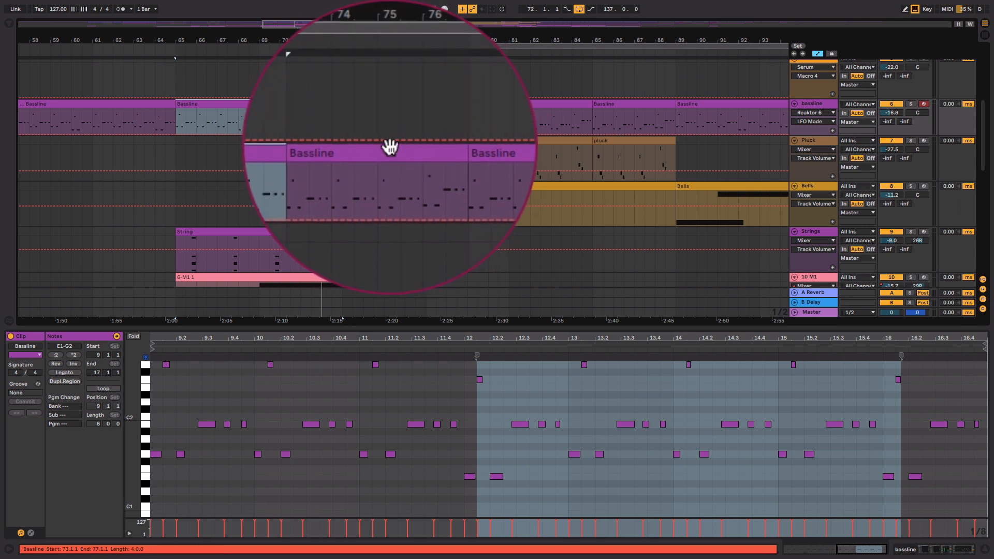
pyautogui.click(389, 106)
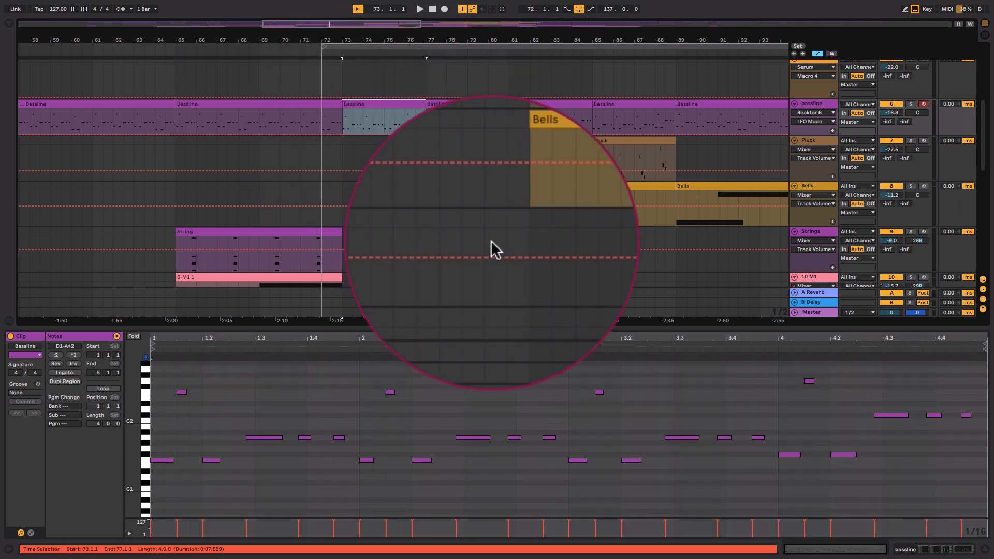
# Step: Move the loop start to 80.3.1, just before the pluck and Bells clips, and start playback from there
pyautogui.hscroll(8, 492, 243)
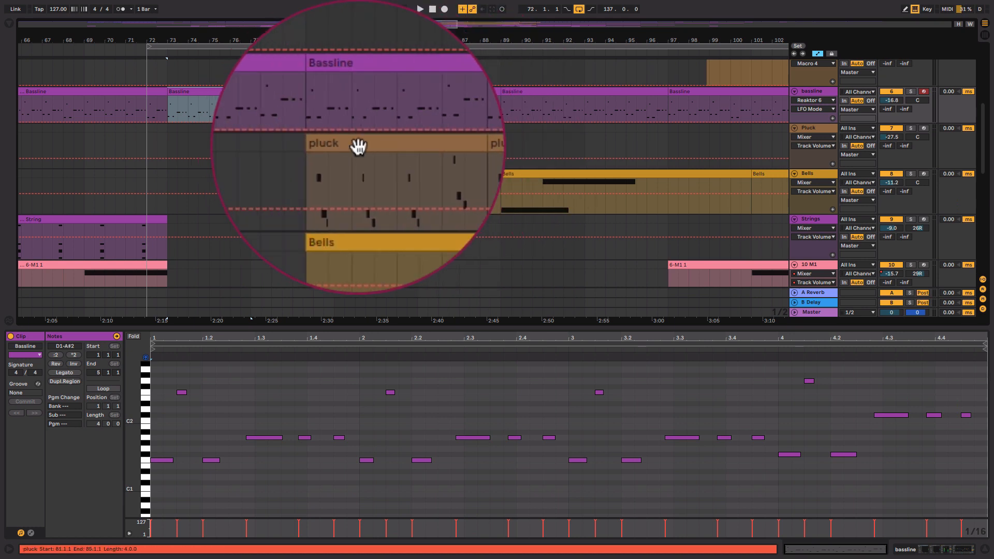
pyautogui.moveTo(148, 47); pyautogui.dragTo(322, 57)
pyautogui.press('space')
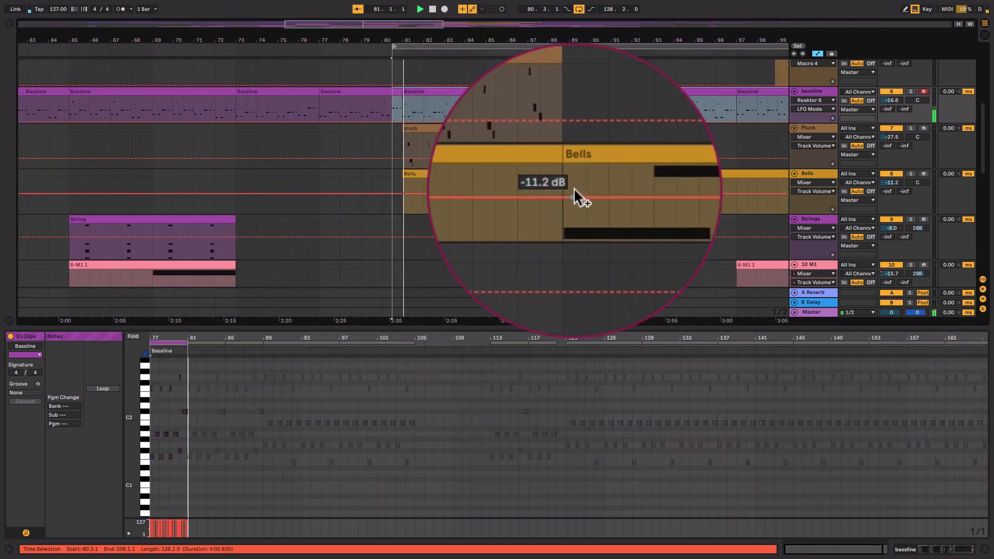
# Step: Solo the Pluck track and view its Serum LD Epic Lead preset during playback, then close Serum and unsolo the track
pyautogui.click(827, 149)
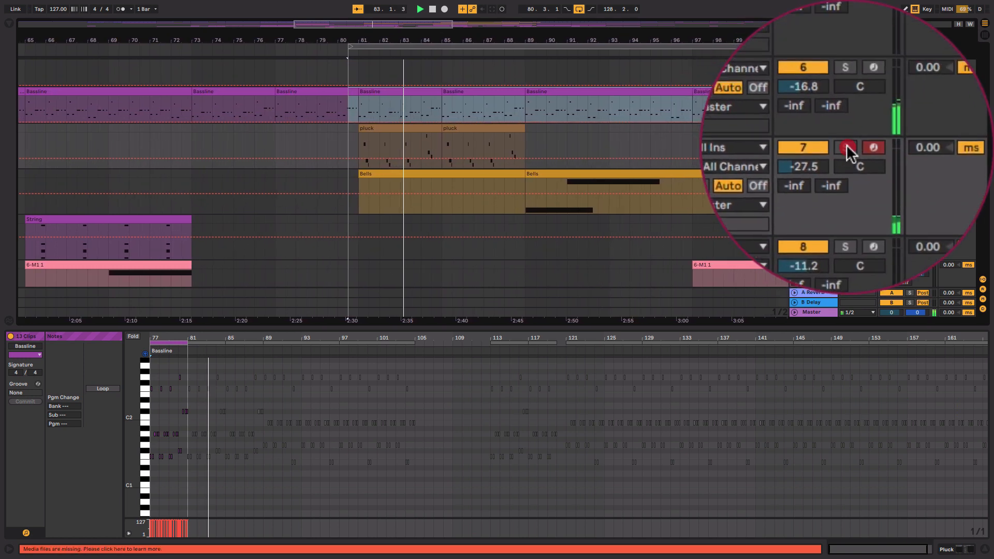
pyautogui.doubleClick(822, 145)
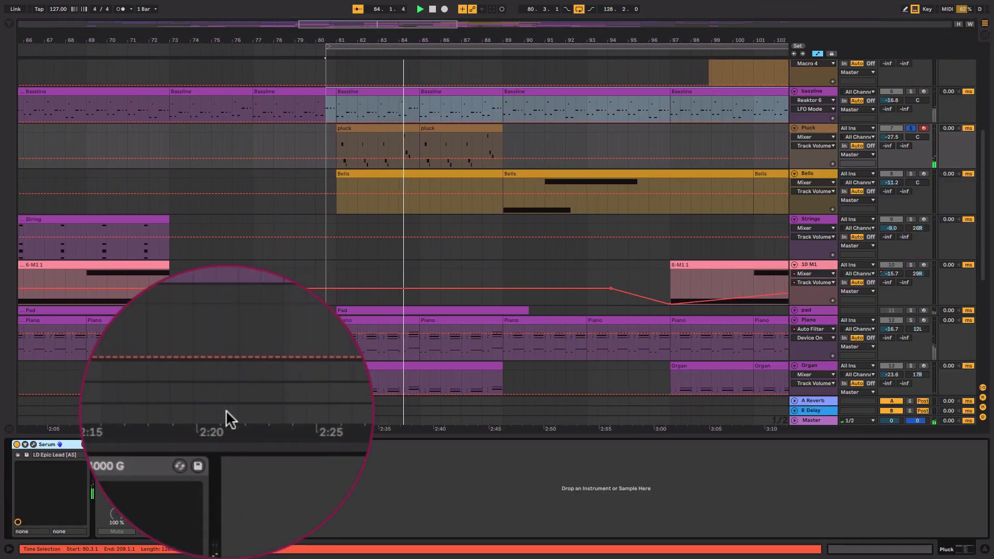
pyautogui.click(71, 408)
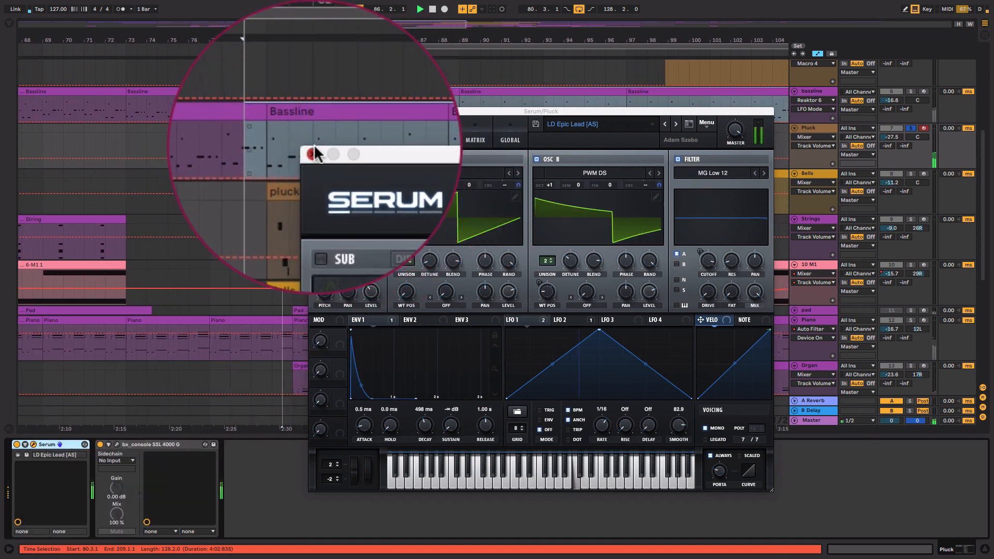
pyautogui.click(314, 111)
pyautogui.click(912, 128)
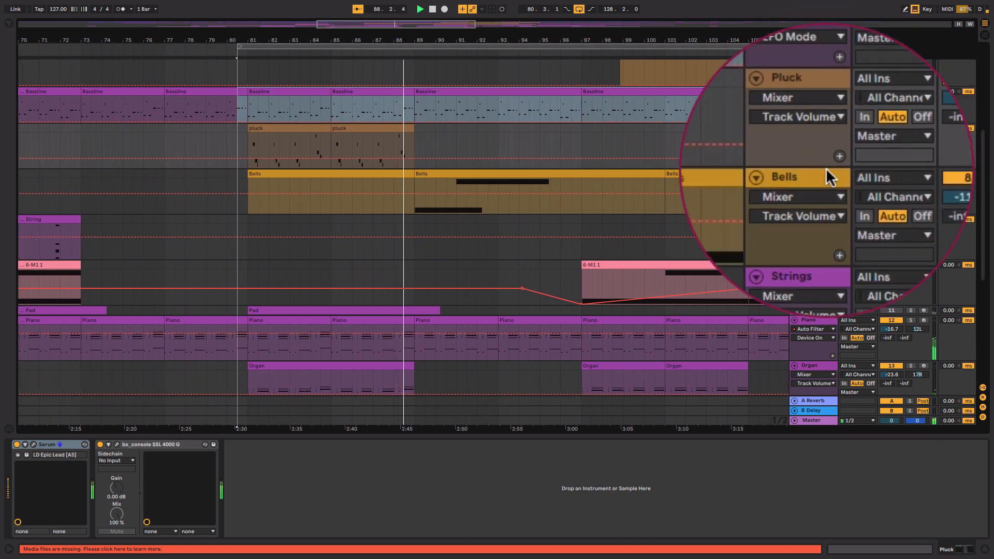
# Step: Select the Bells track and view its Falcon Granular Bells program during playback, then close the plug-in window
pyautogui.moveTo(390, 39); pyautogui.dragTo(390, 37)
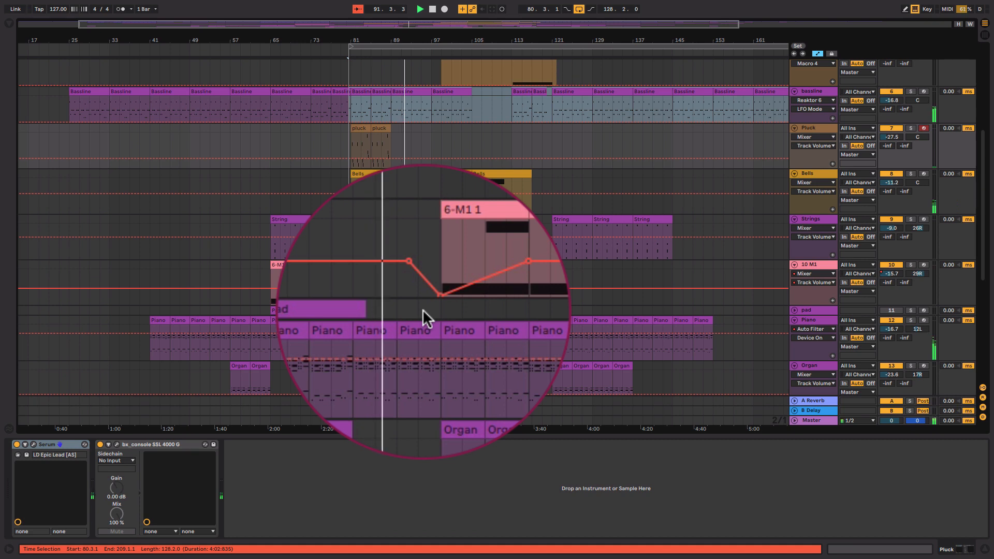
pyautogui.click(821, 172)
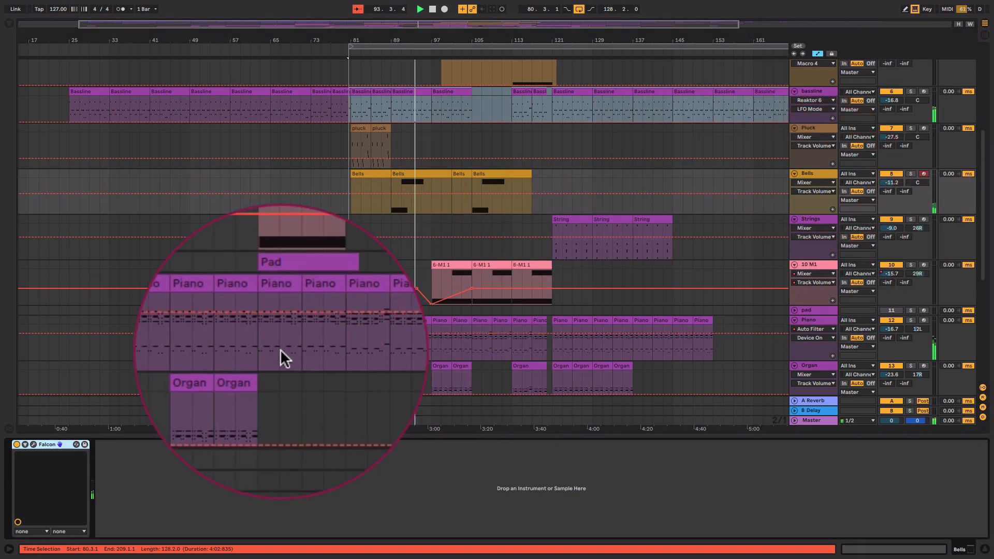
pyautogui.click(33, 444)
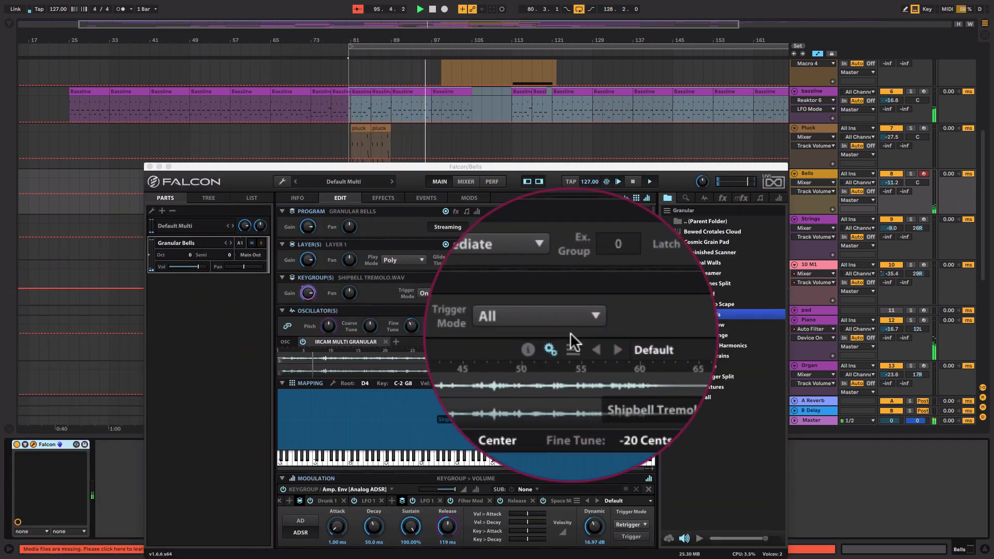
pyautogui.click(148, 166)
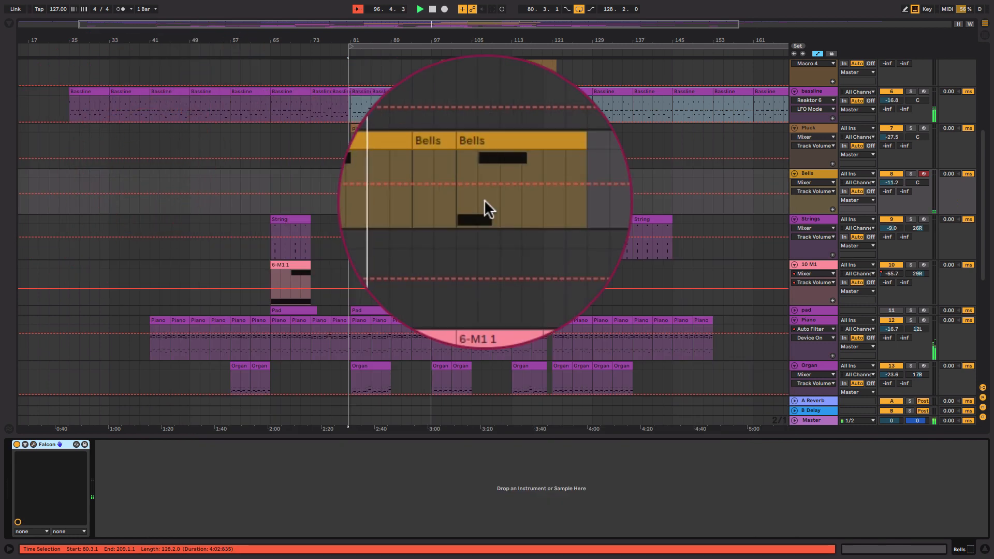
# Step: Solo the Bells track, set the insert marker at bar 89 and play from there, then unsolo the track
pyautogui.click(849, 174)
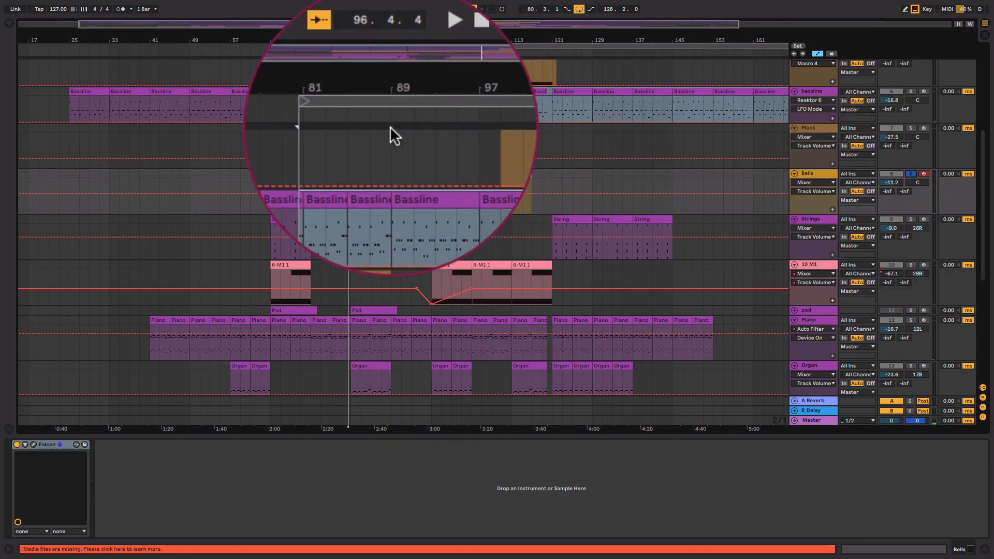
pyautogui.click(392, 144)
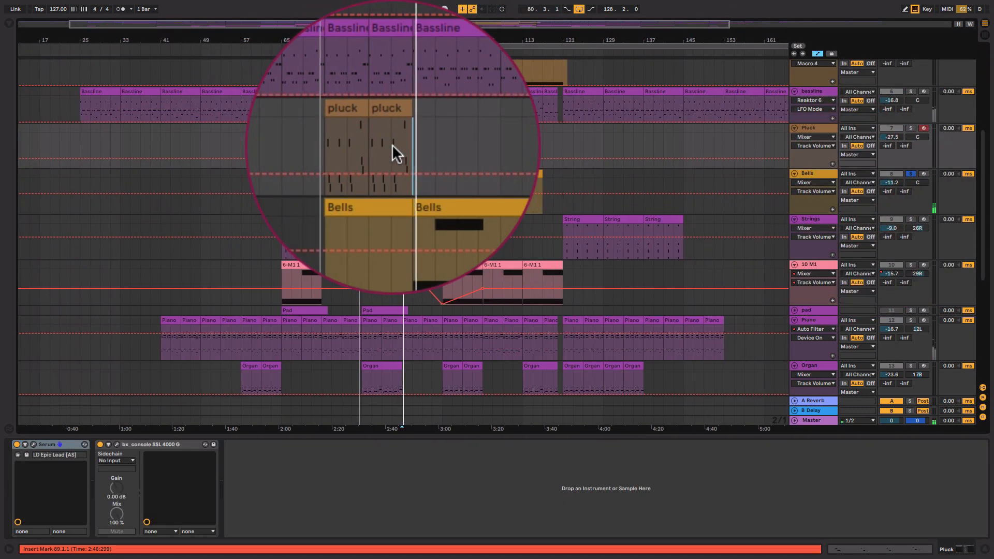
pyautogui.press('space')
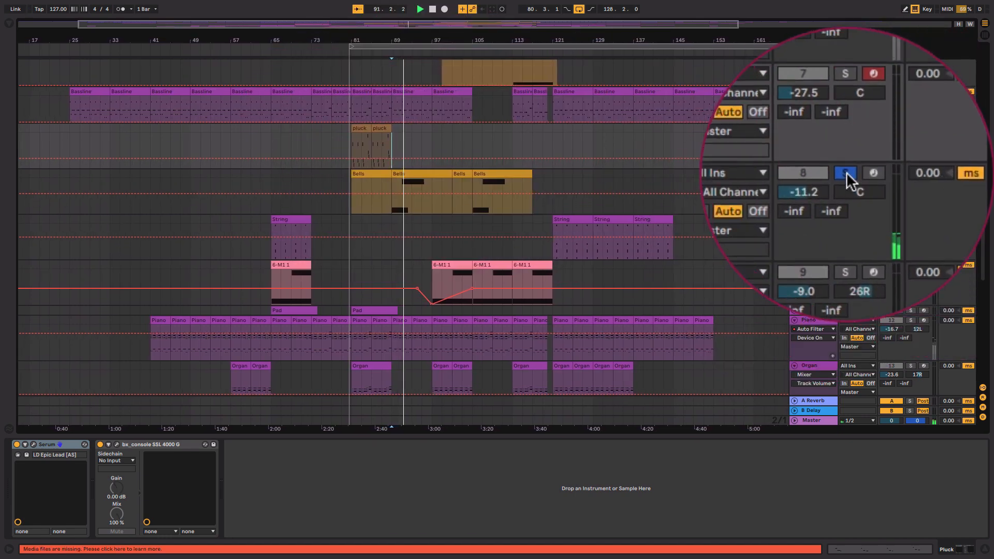
pyautogui.click(847, 174)
# Step: Select the Piano track and show its Auto Filter frequency automation in the arrangement
pyautogui.scroll(-10, 537, 277)
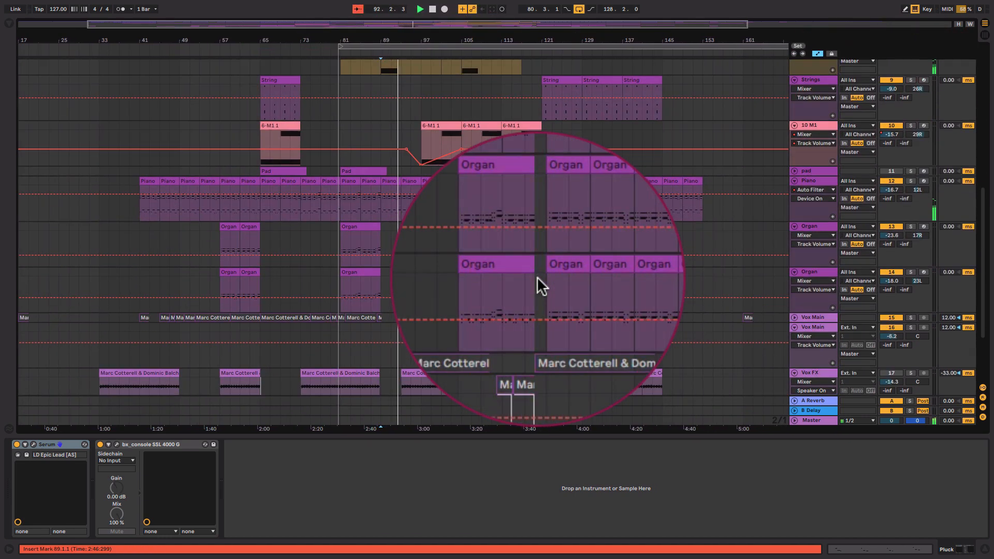
pyautogui.scroll(5, 537, 277)
pyautogui.scroll(5, 537, 276)
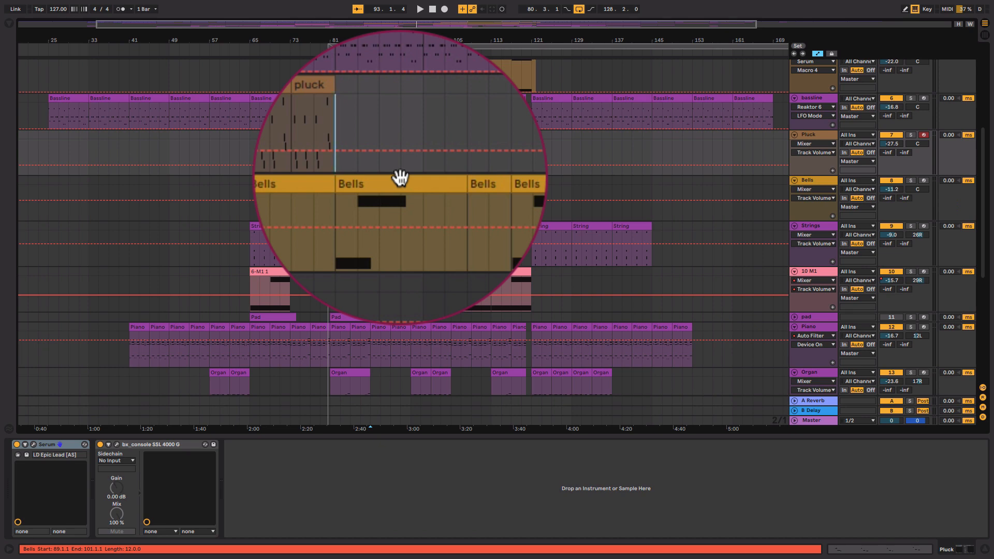
pyautogui.scroll(-4, 521, 252)
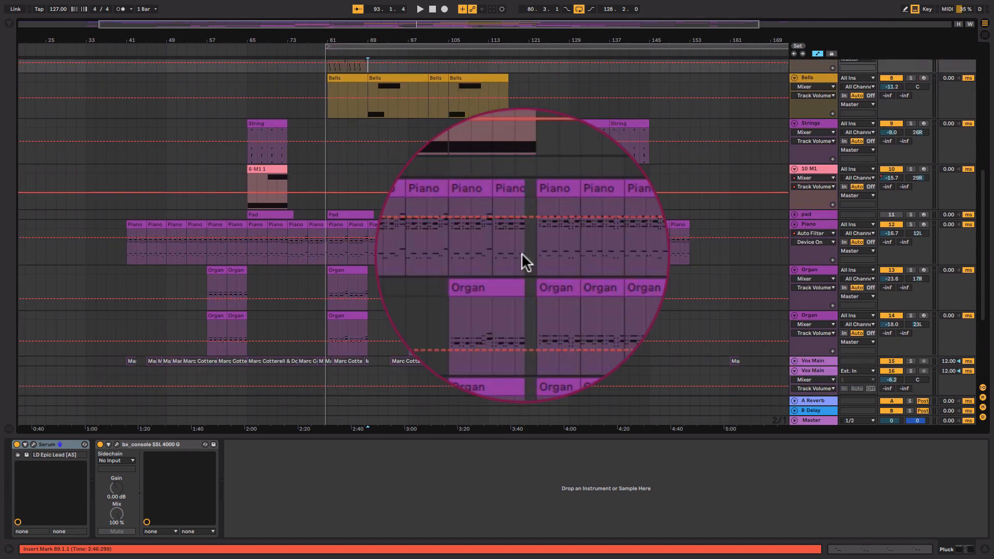
pyautogui.click(823, 222)
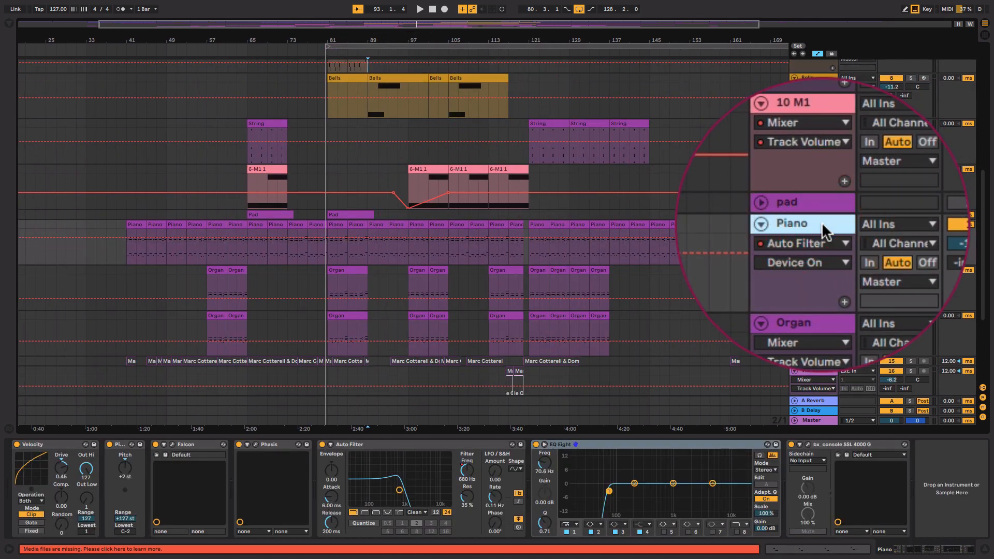
pyautogui.click(818, 238)
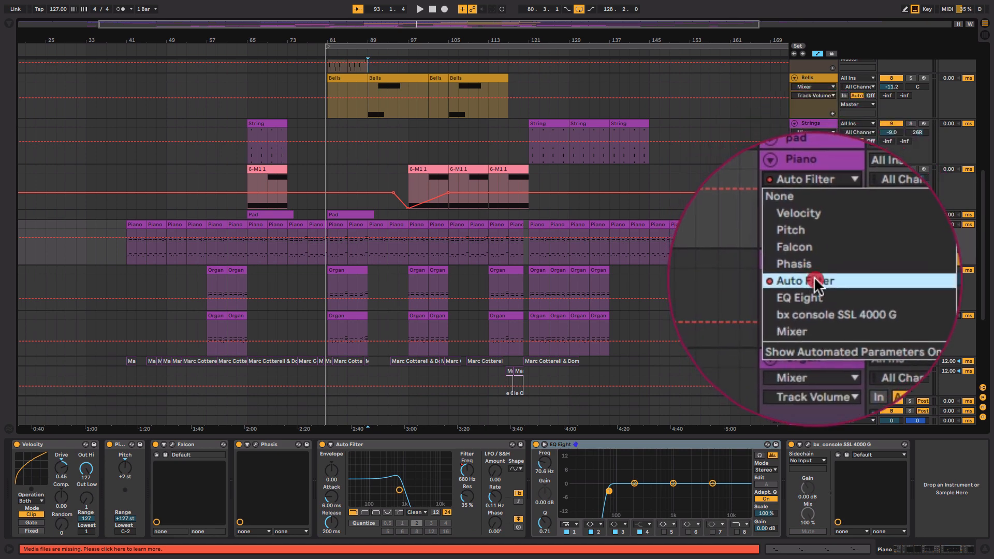
pyautogui.click(812, 278)
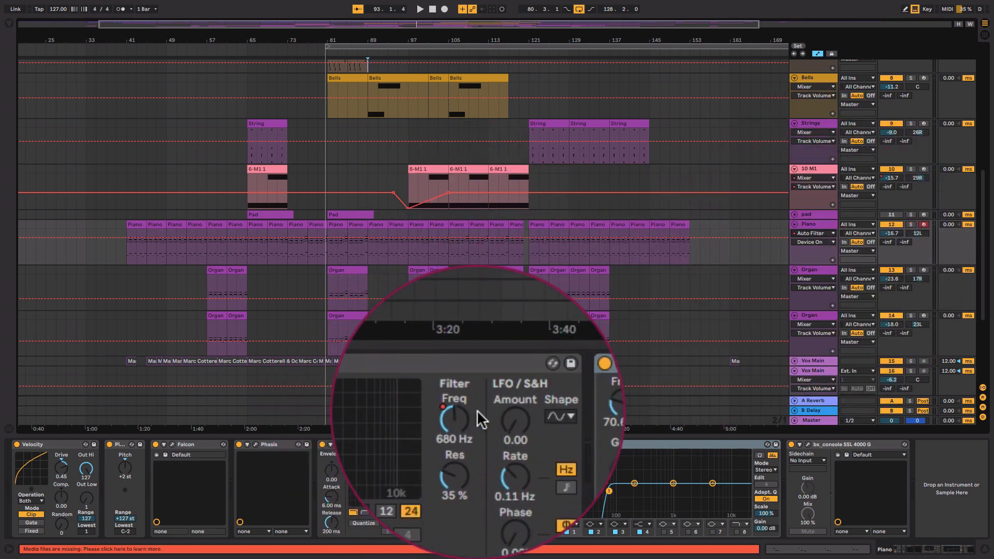
pyautogui.click(466, 469)
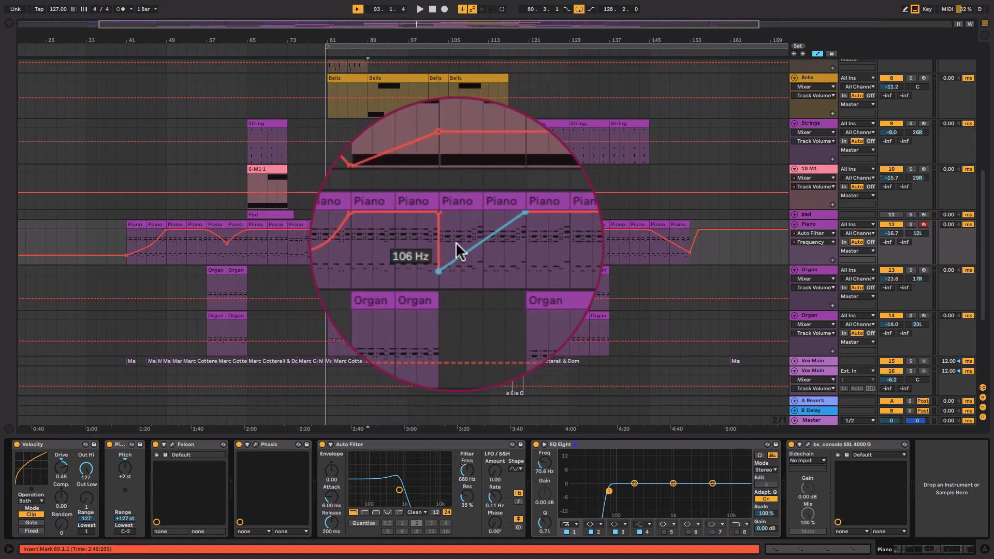
# Step: Move the loop start to 73.1.1 and play the arrangement from there
pyautogui.scroll(10, 461, 251)
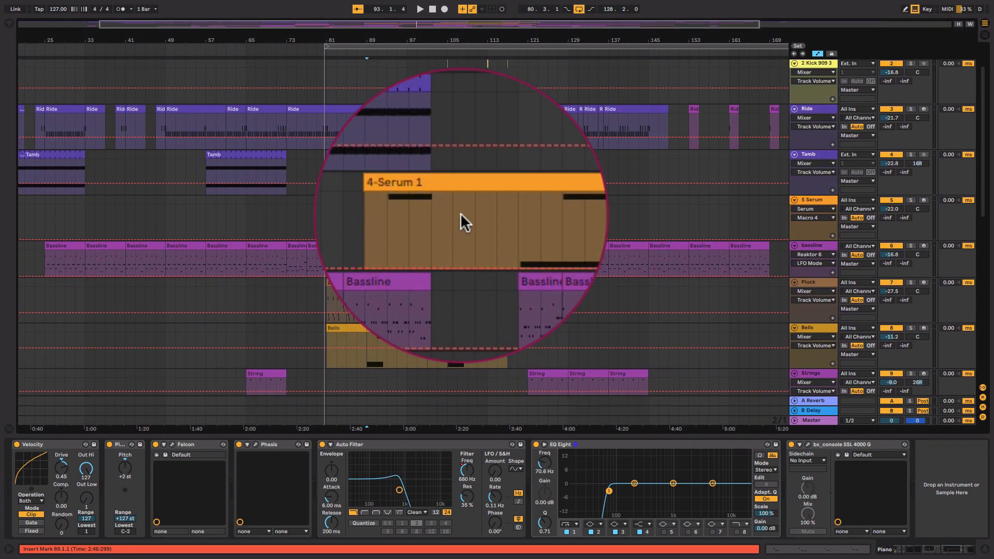
pyautogui.scroll(-10, 462, 222)
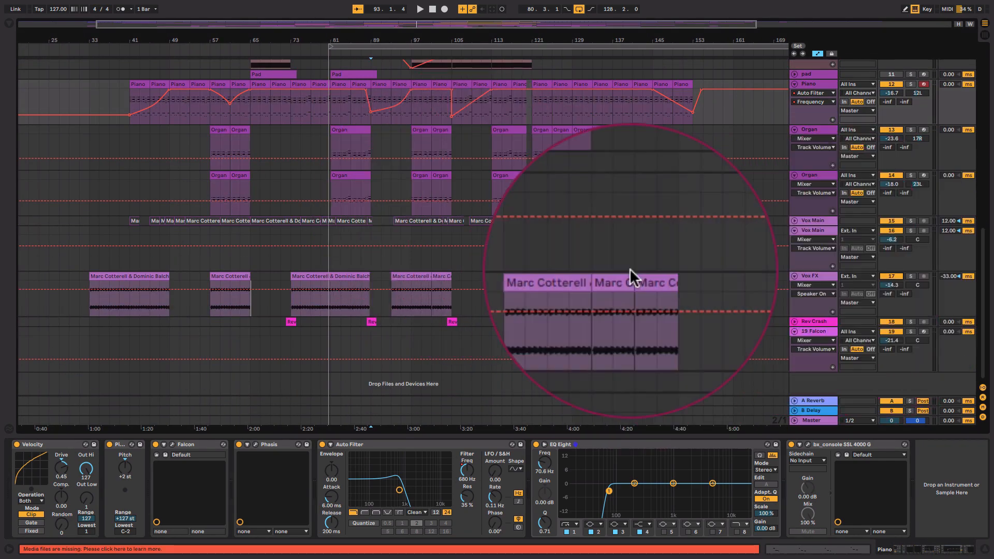
pyautogui.moveTo(333, 47); pyautogui.dragTo(295, 53)
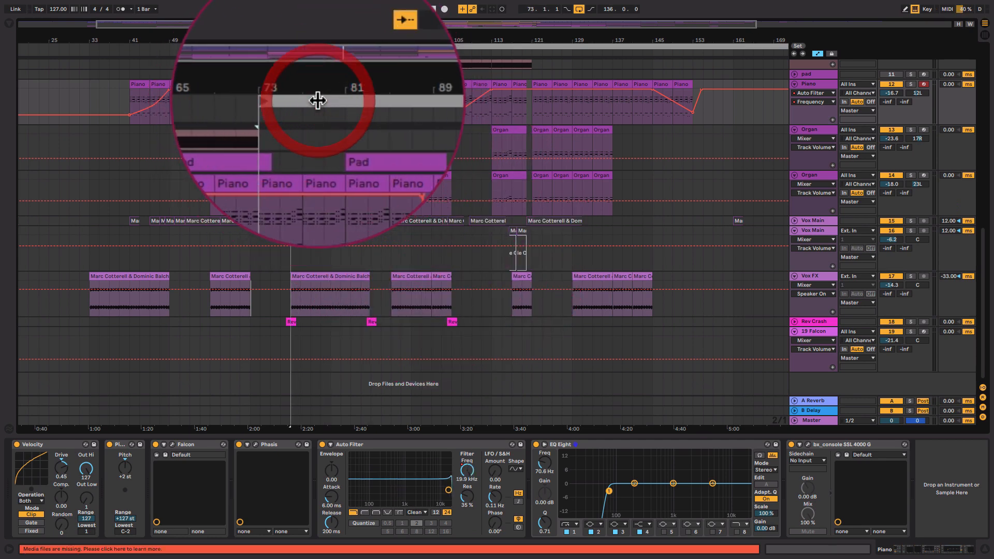
pyautogui.hscroll(-5, 324, 47)
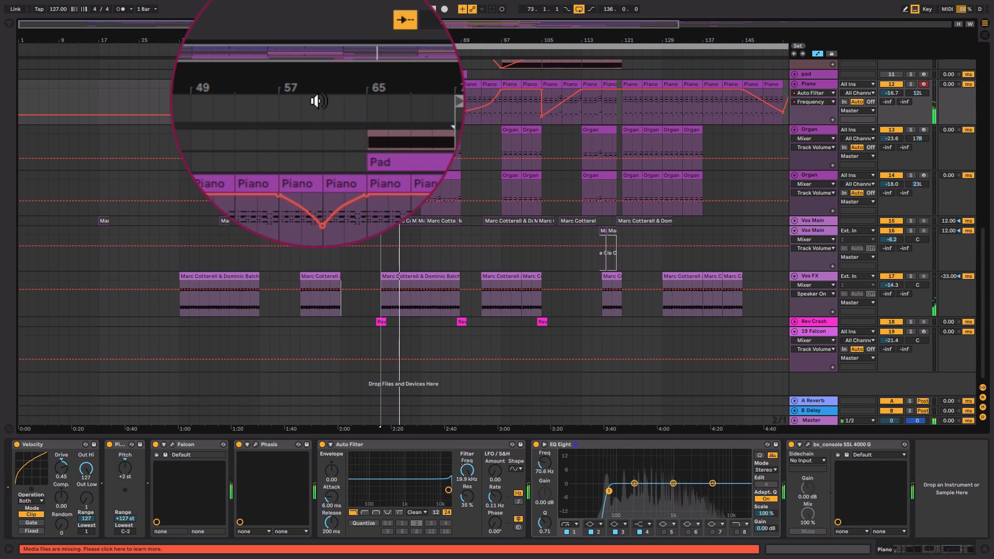
pyautogui.scroll(4, 465, 145)
pyautogui.hscroll(2, 465, 145)
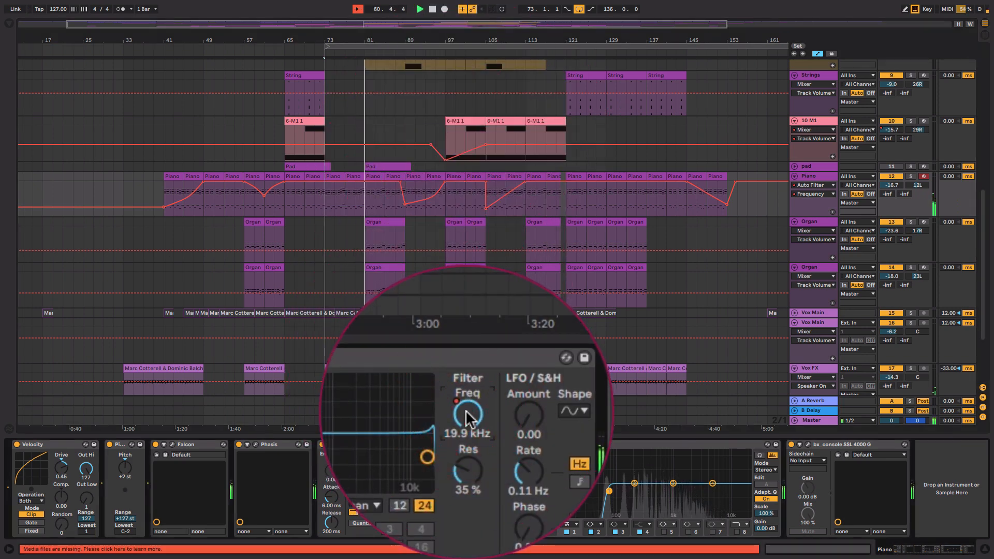
# Step: Select the Vox FX track and show its Auto Filter frequency automation during playback
pyautogui.click(809, 369)
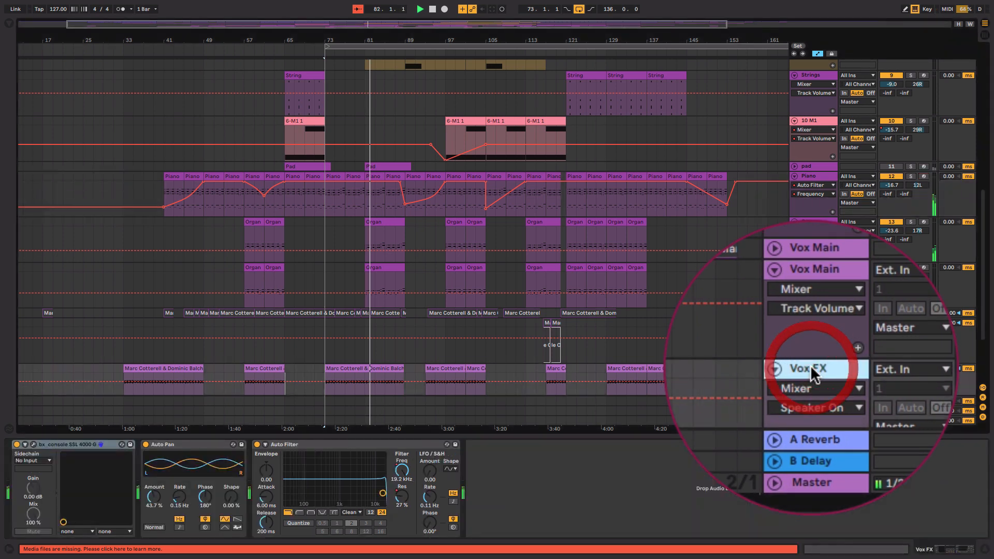
pyautogui.click(813, 378)
pyautogui.click(813, 414)
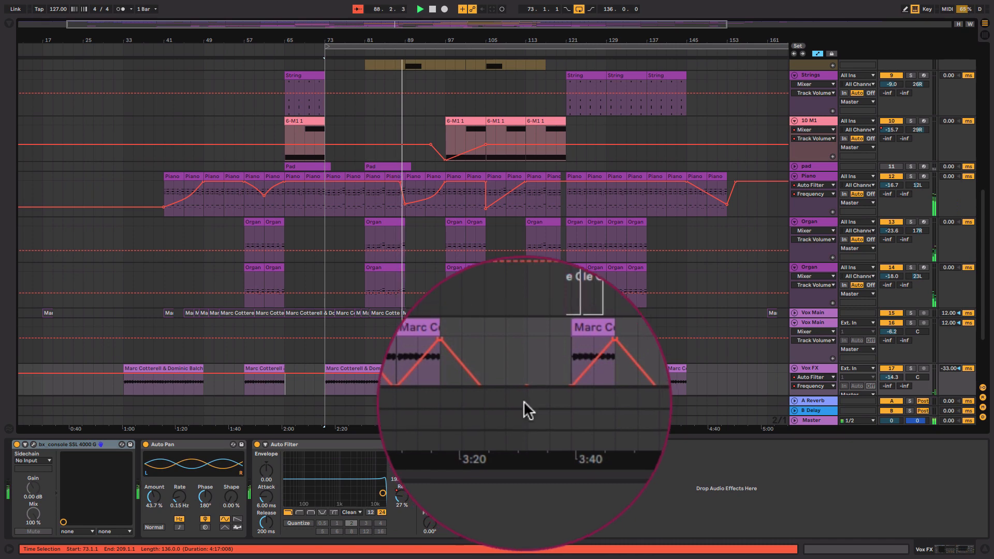
# Step: Open the notes of the Kit 9 clip at bar 85, then view the Kit track's Safe House Kit rack
pyautogui.scroll(10, 592, 228)
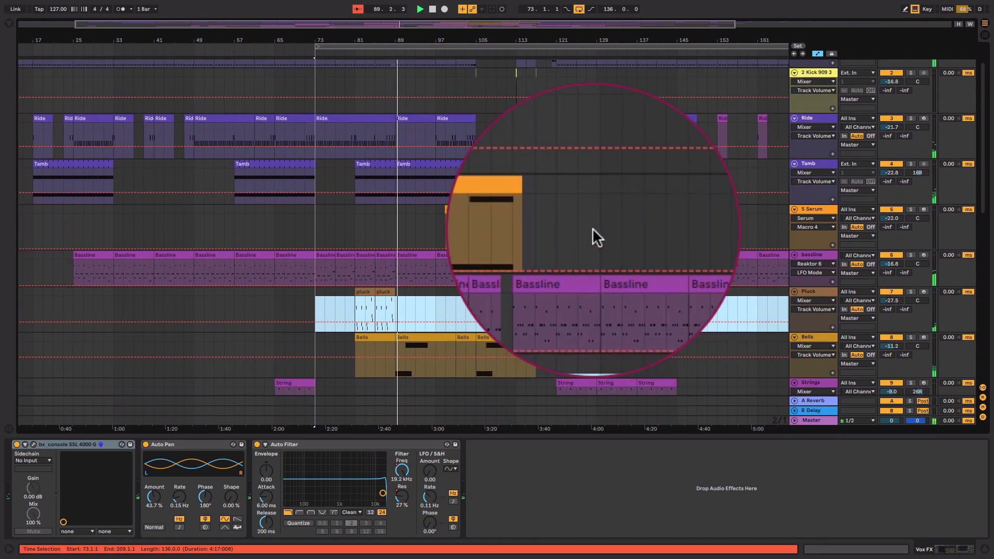
pyautogui.scroll(2, 592, 228)
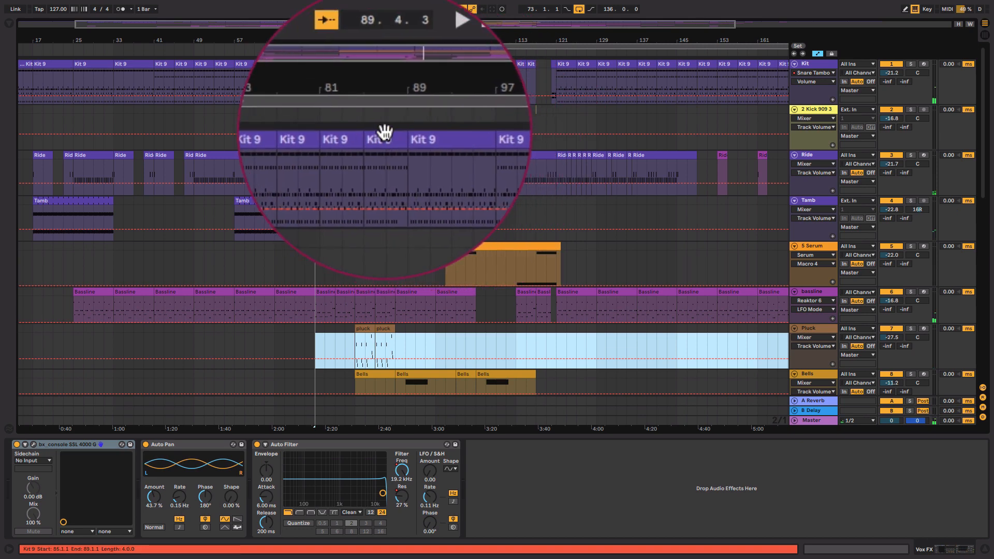
pyautogui.doubleClick(384, 61)
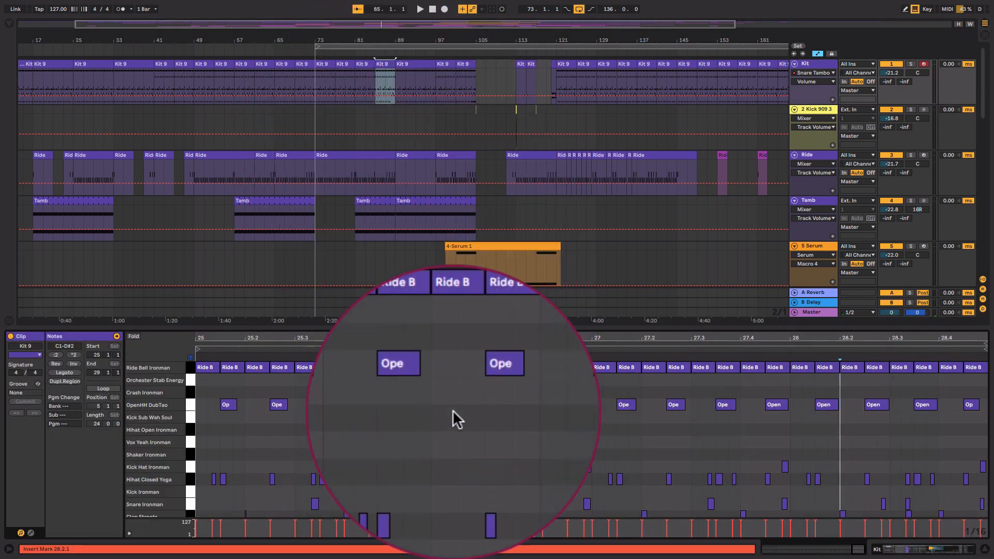
pyautogui.click(818, 64)
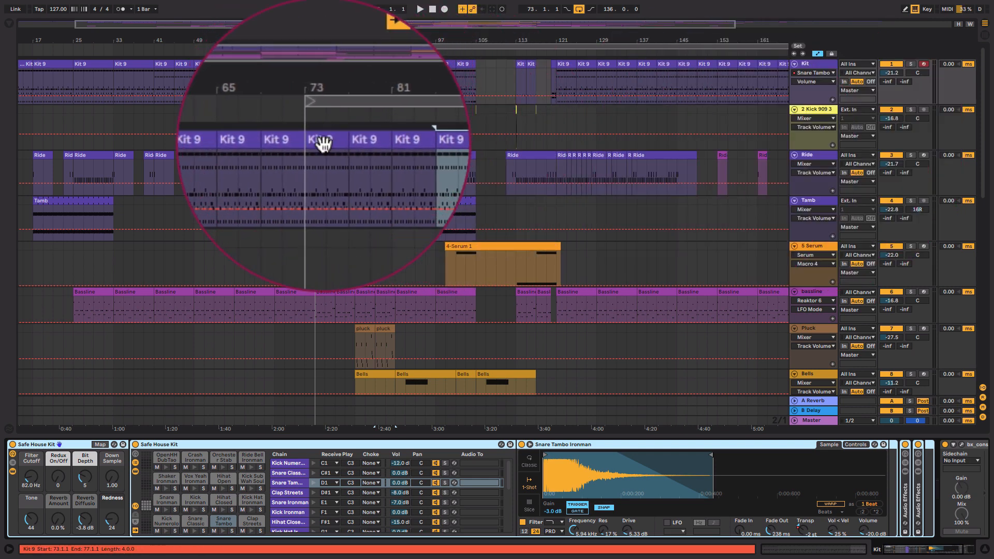
# Step: Compare the Kit 9, Ride and Tamb clips from bar 73 onward and view the Ride and Tamb tracks' devices
pyautogui.click(323, 65)
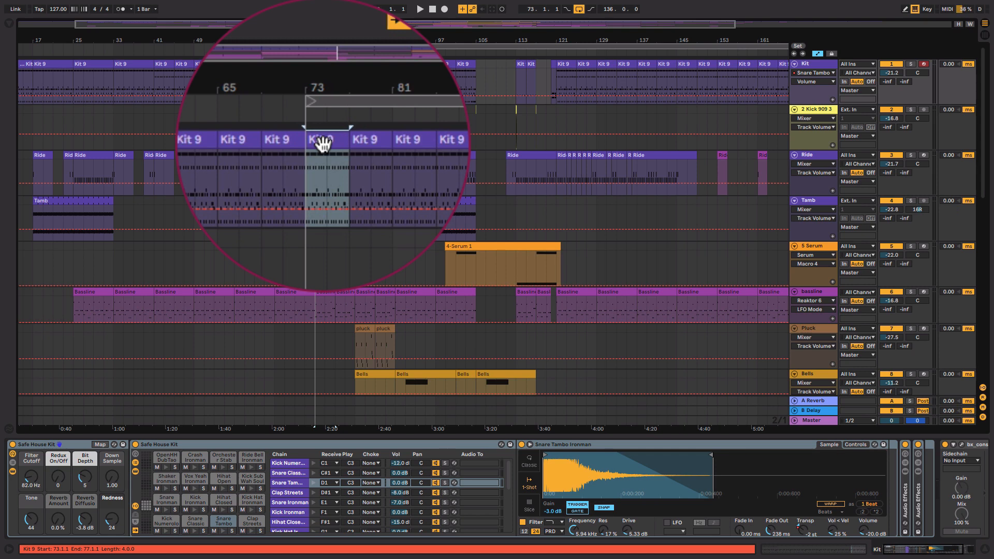
pyautogui.click(405, 65)
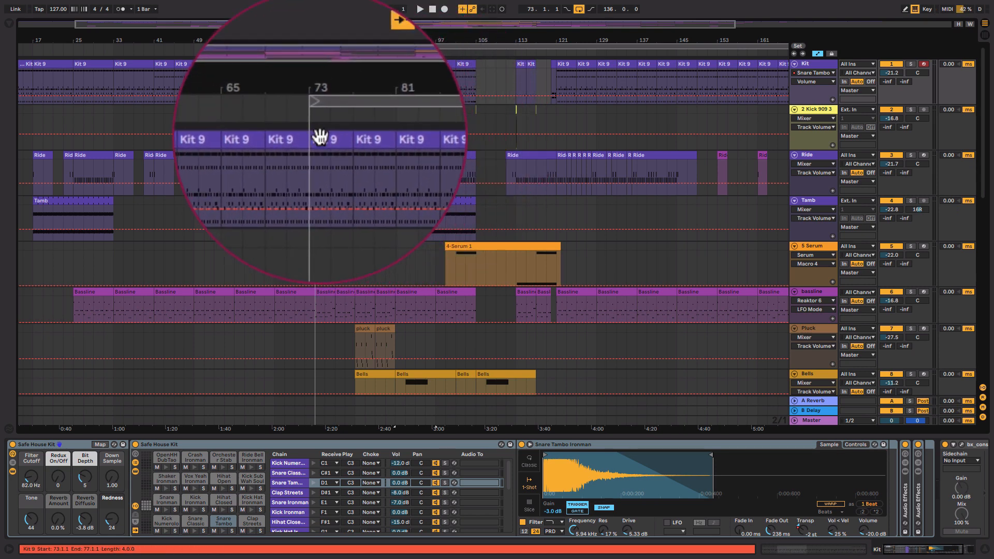
pyautogui.click(339, 156)
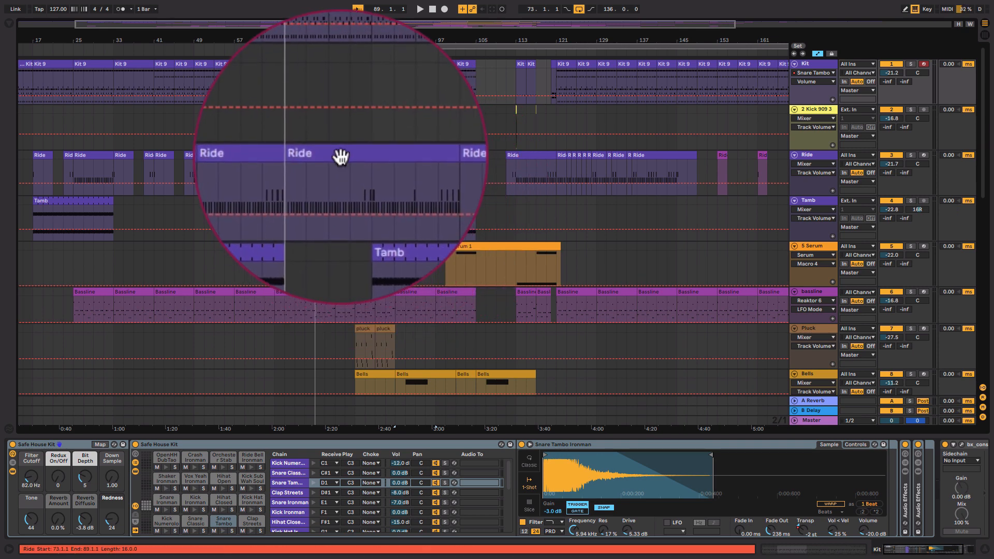
pyautogui.click(340, 157)
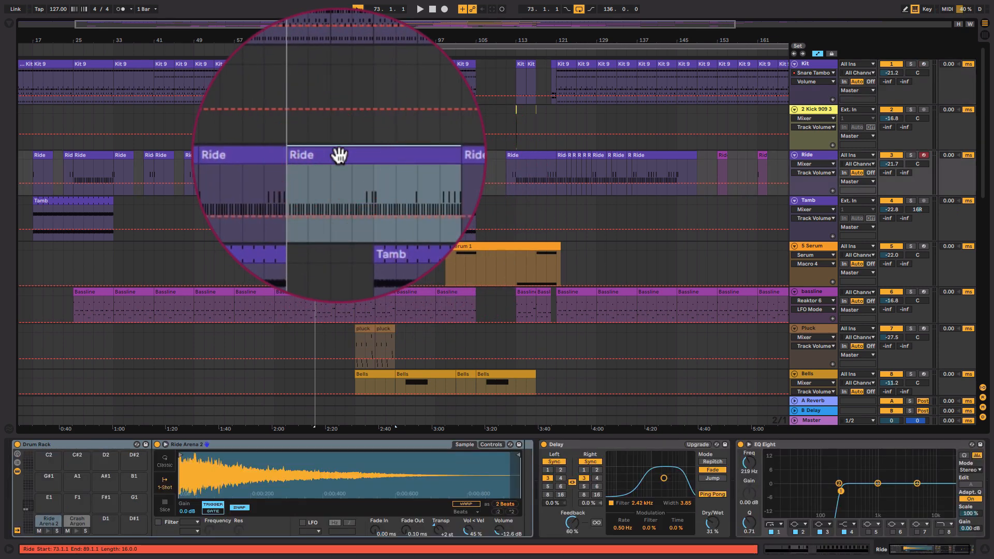
pyautogui.click(371, 203)
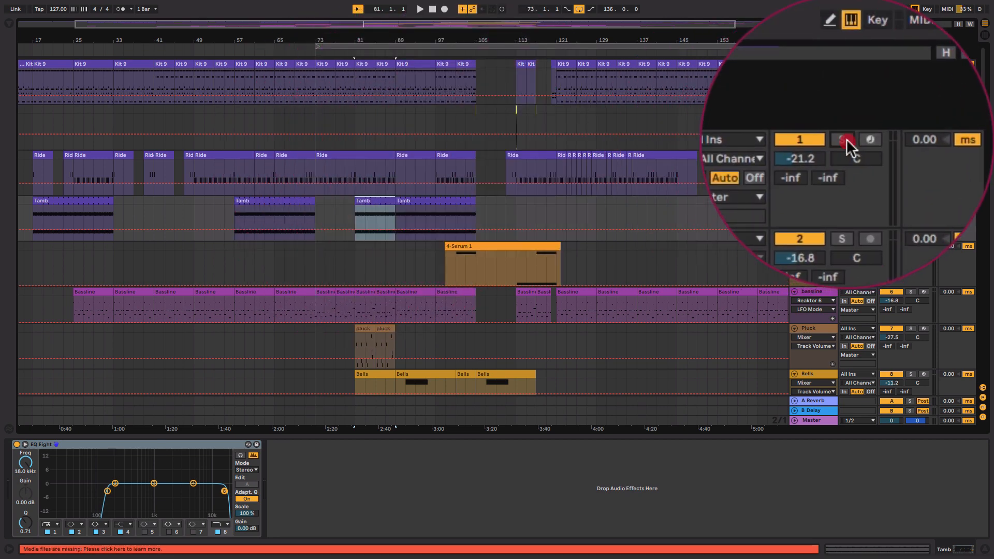
# Step: Solo the Kit, Ride and Tamb tracks together and play them from bar 81
pyautogui.click(911, 63)
pyautogui.click(911, 155)
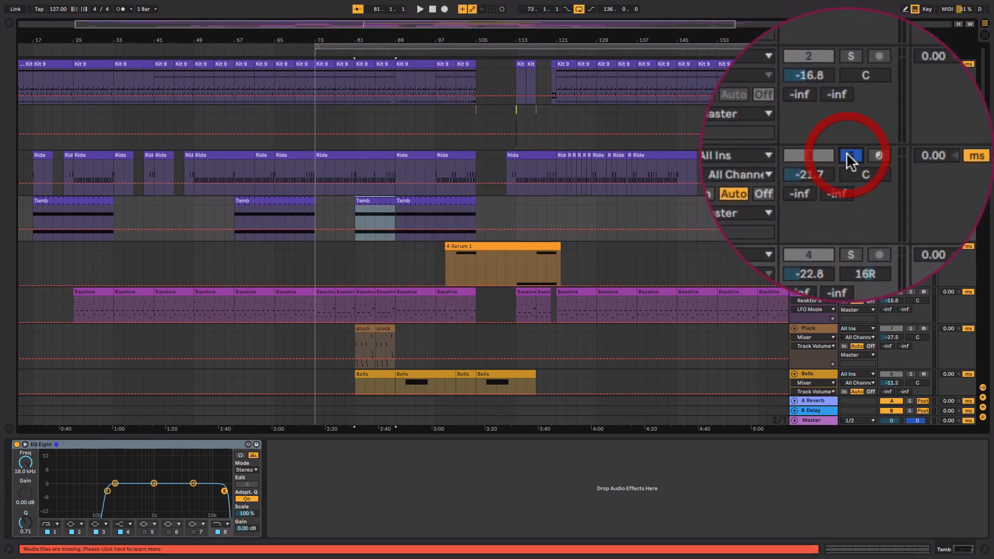
pyautogui.click(911, 200)
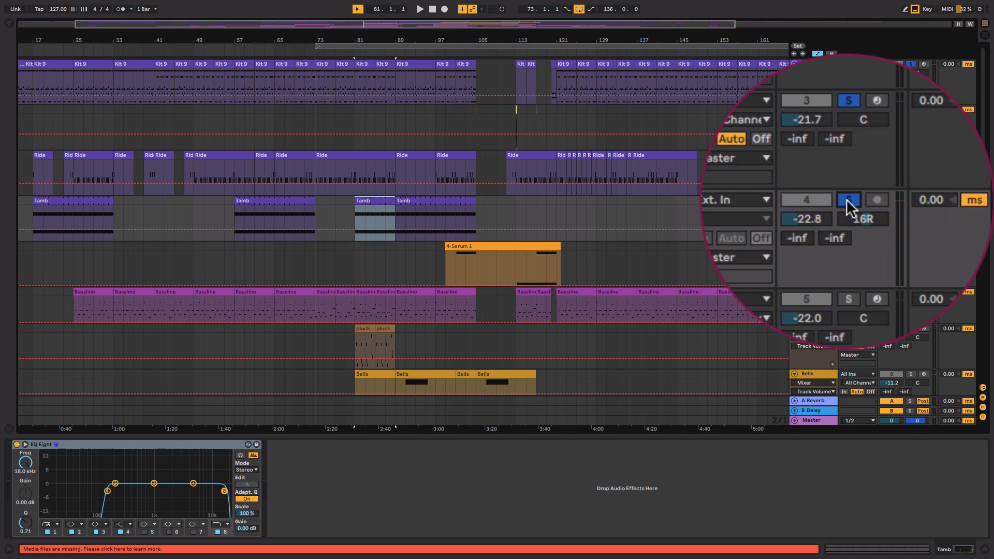
pyautogui.press('space')
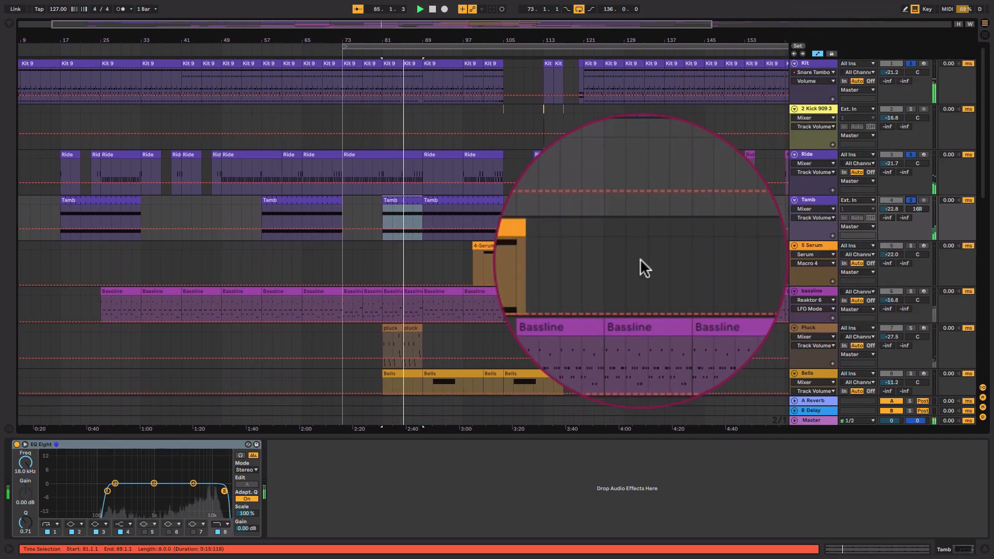
# Step: View the notes of the Kit 9 clip at bar 85 while the soloed drums play, then stop playback
pyautogui.scroll(-5, 640, 264)
pyautogui.scroll(-3, 643, 262)
pyautogui.scroll(10, 642, 262)
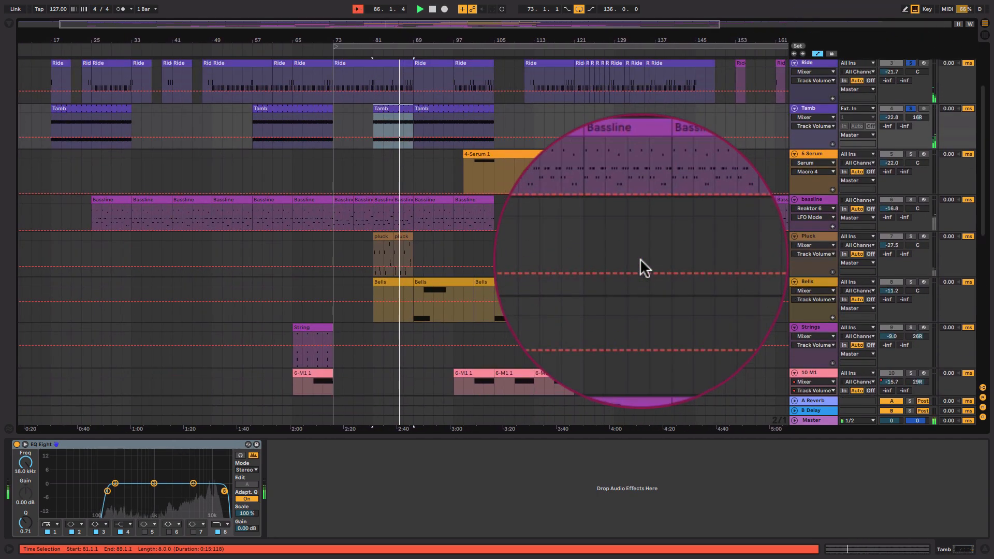
pyautogui.click(405, 65)
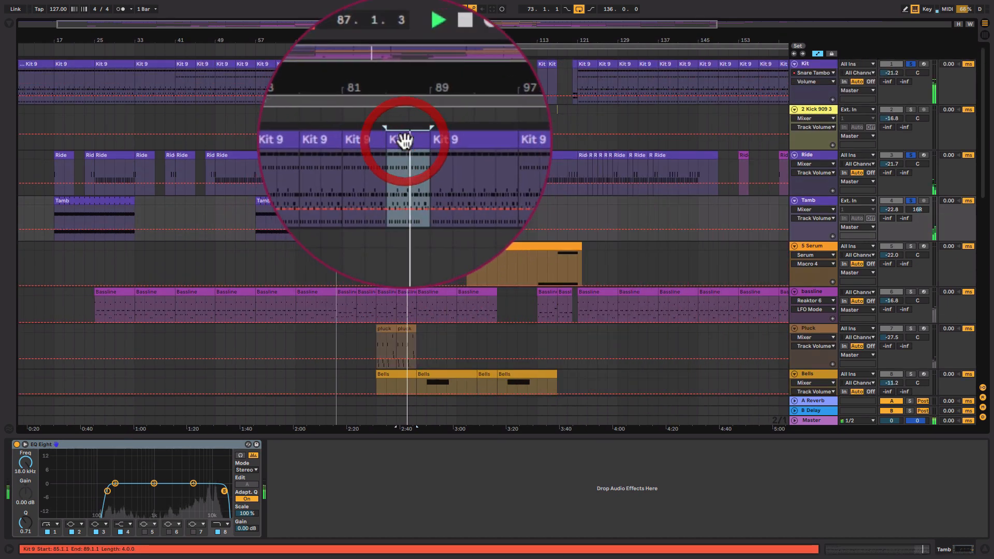
pyautogui.doubleClick(405, 64)
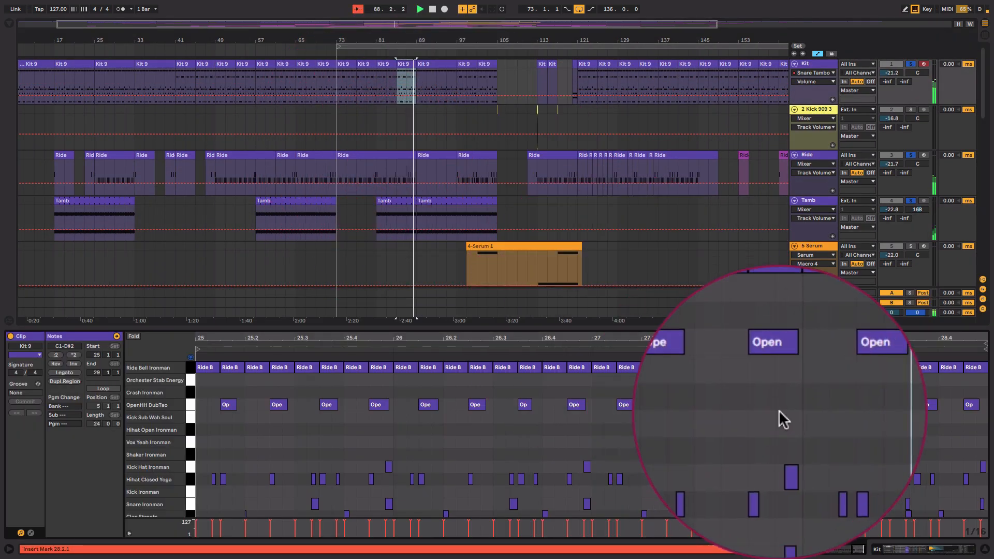
pyautogui.scroll(3, 779, 410)
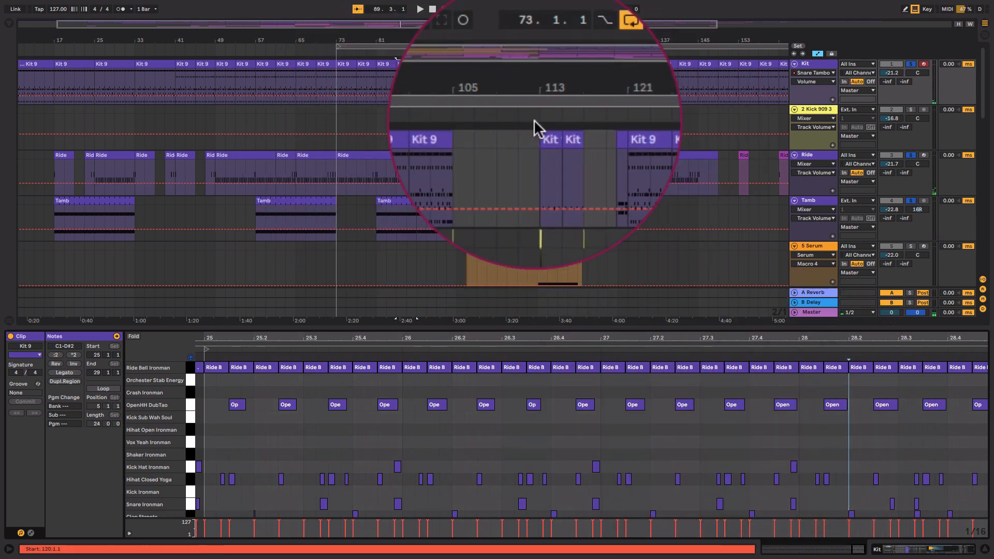
# Step: View the notes of the 4-Serum 1 clip, then inspect the track's Serum synth and close its window
pyautogui.moveTo(513, 41); pyautogui.dragTo(449, 39)
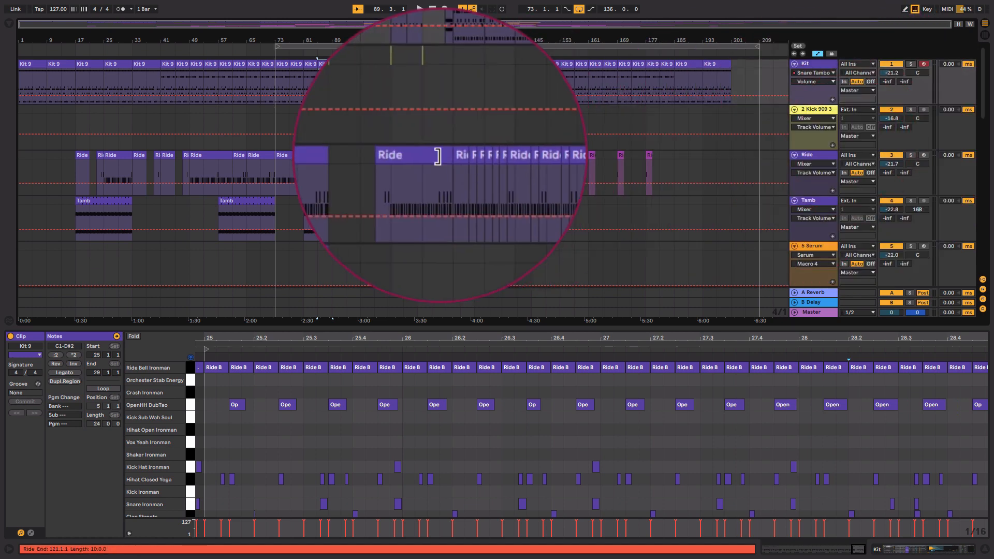
pyautogui.scroll(-5, 439, 154)
pyautogui.scroll(3, 439, 154)
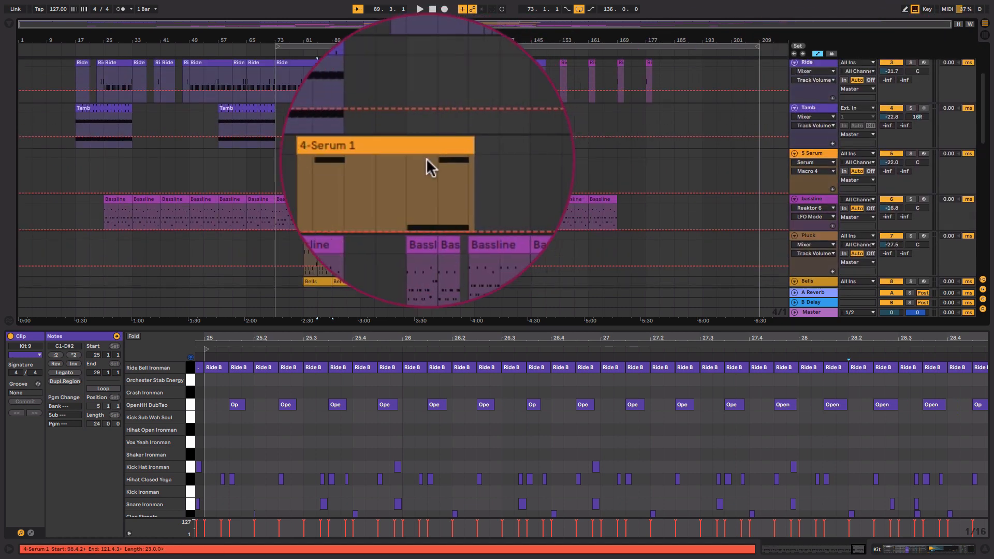
pyautogui.click(379, 152)
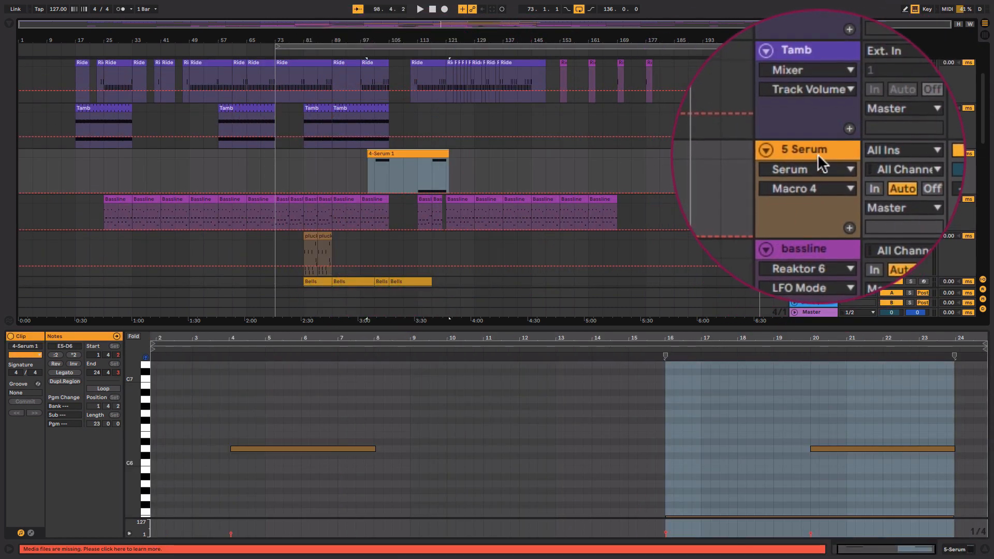
pyautogui.click(815, 153)
pyautogui.click(33, 444)
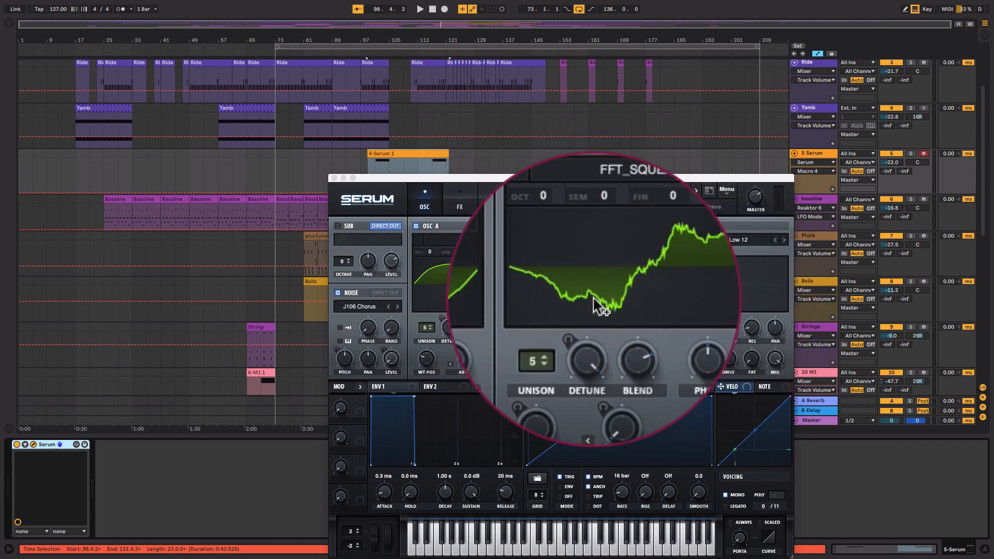
pyautogui.click(332, 178)
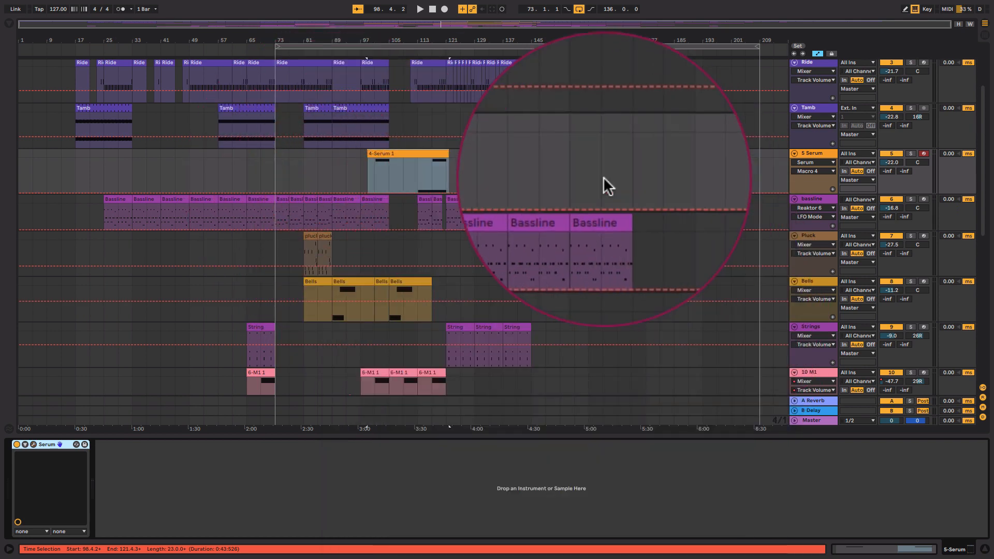
# Step: View the snare, clap and tambourine notes of the one-bar Kit clip at bar 120
pyautogui.scroll(5, 573, 157)
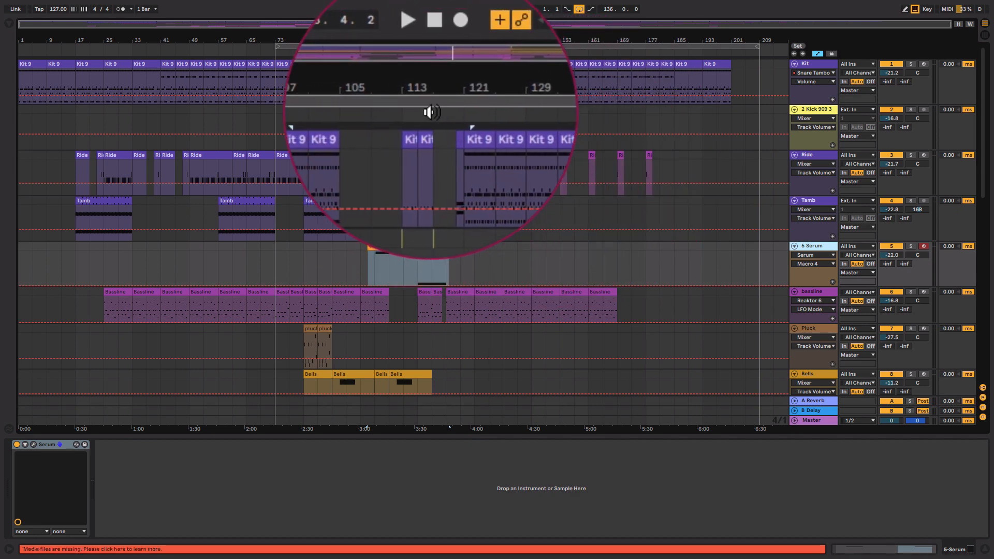
pyautogui.click(444, 65)
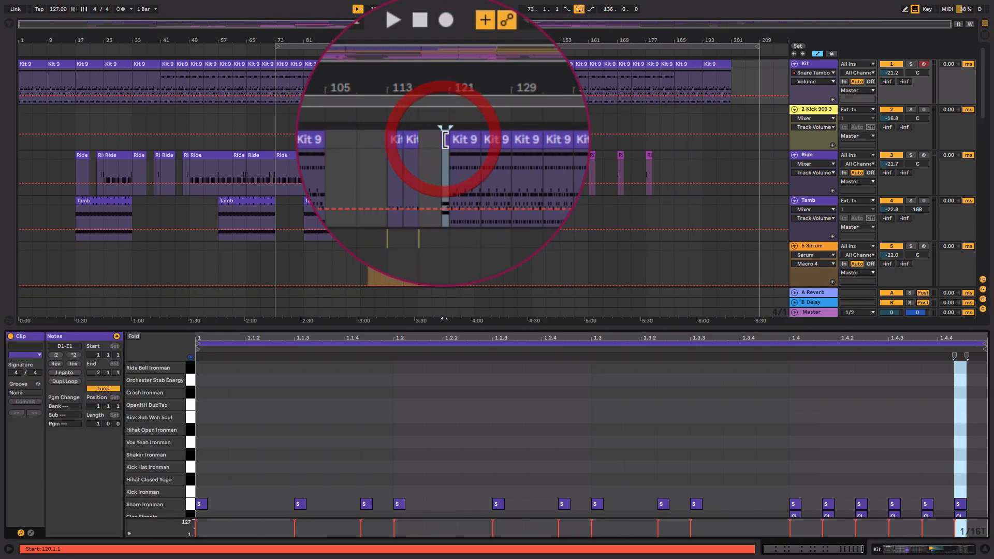
pyautogui.scroll(-3, 797, 411)
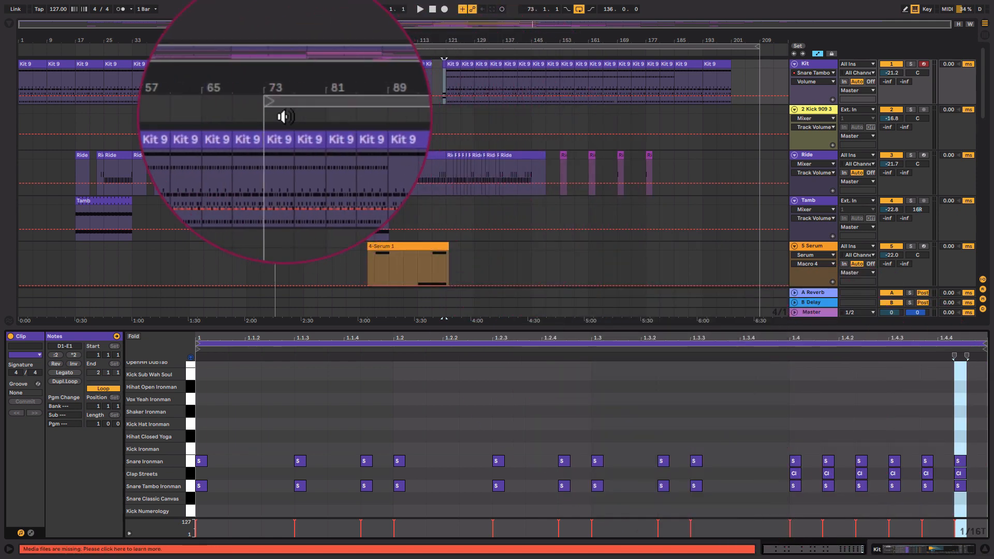
# Step: Move the loop start to bar 105 and play the arrangement from there
pyautogui.click(275, 47)
pyautogui.moveTo(276, 47); pyautogui.dragTo(391, 47)
pyautogui.press('space')
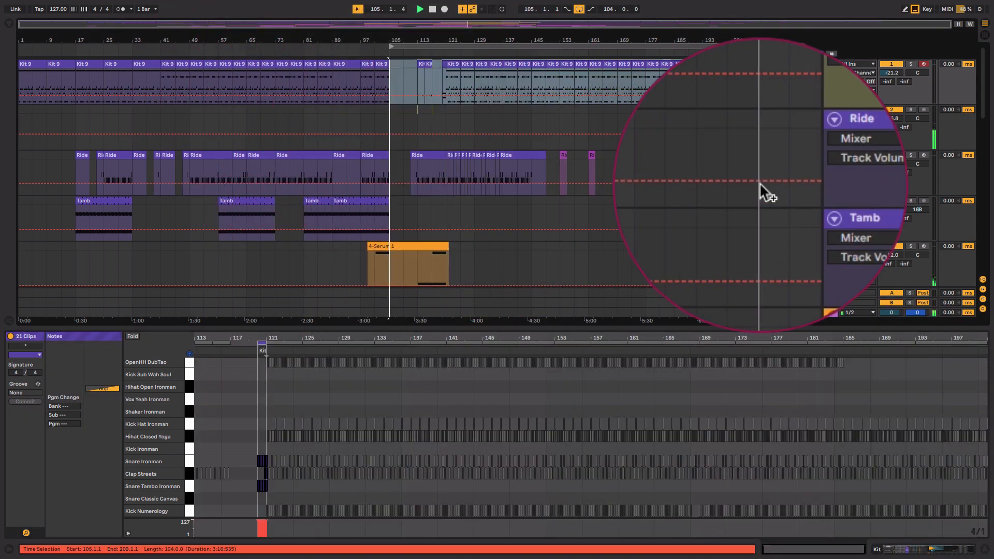
# Step: Unfold the first Vox Main track to view its Replika Device On automation during playback
pyautogui.scroll(-10, 846, 223)
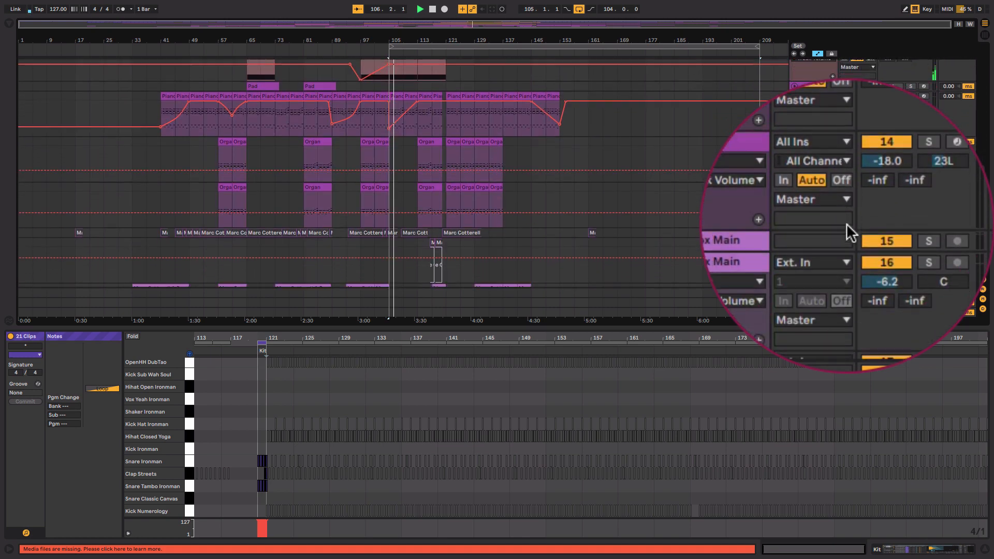
pyautogui.scroll(-4, 847, 223)
pyautogui.scroll(3, 847, 223)
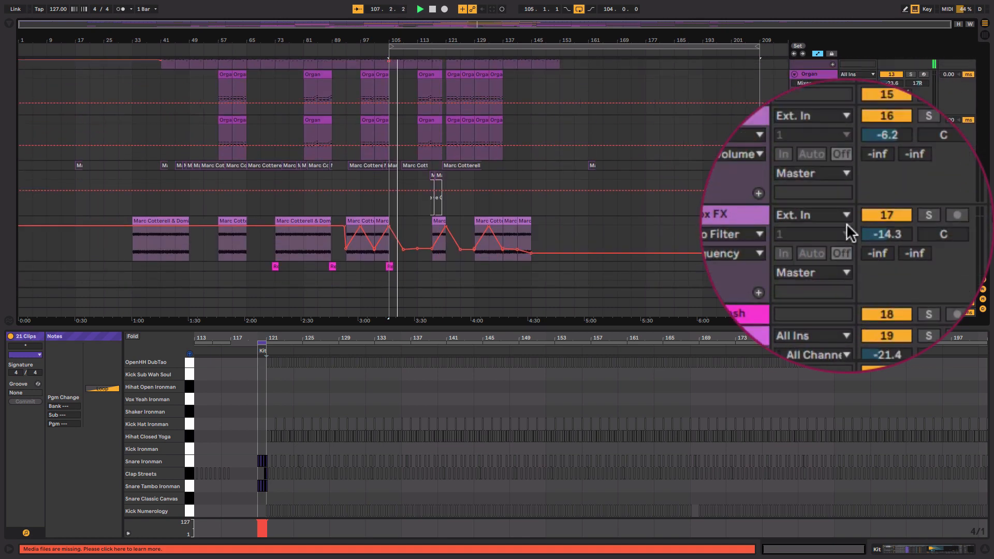
pyautogui.click(795, 180)
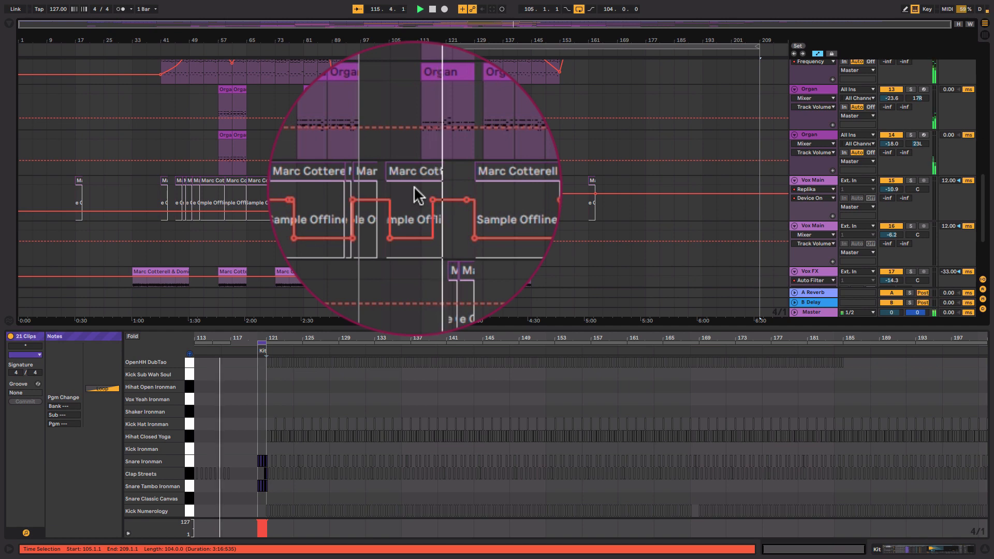
# Step: Examine the Kit track's one-bar fill at bar 120 close up as playback passes into bar 121
pyautogui.scroll(10, 466, 151)
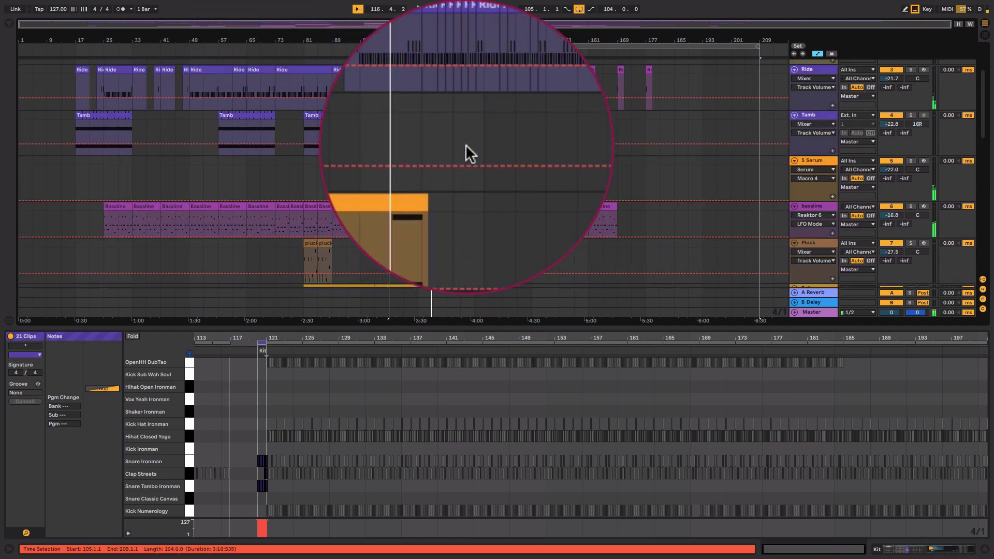
pyautogui.moveTo(444, 41); pyautogui.dragTo(444, 104)
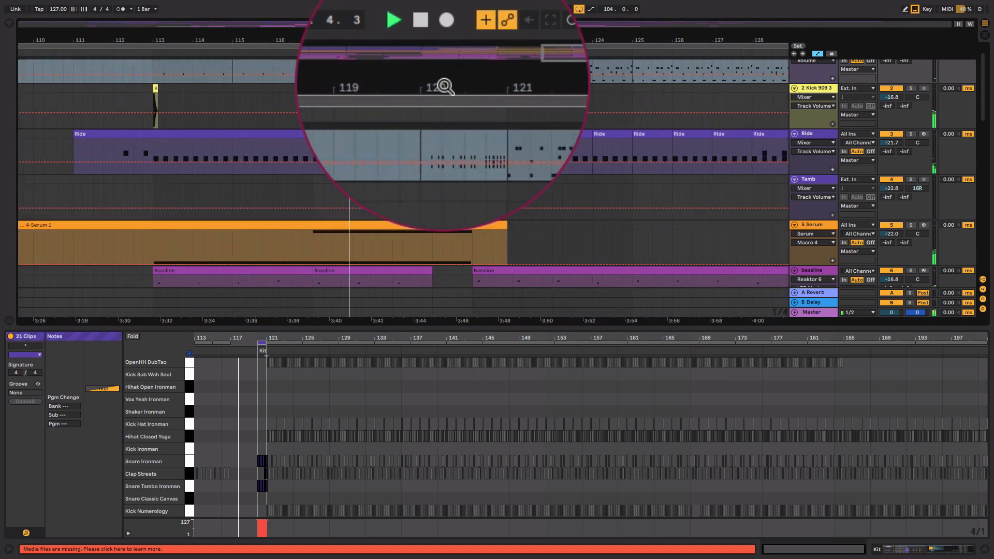
pyautogui.scroll(1, 522, 144)
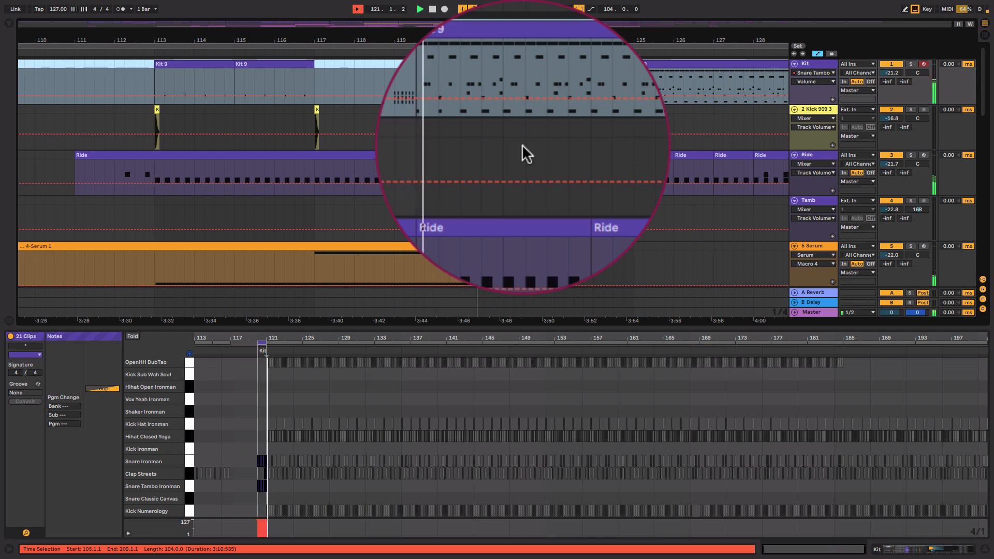
pyautogui.moveTo(470, 38); pyautogui.dragTo(470, 16)
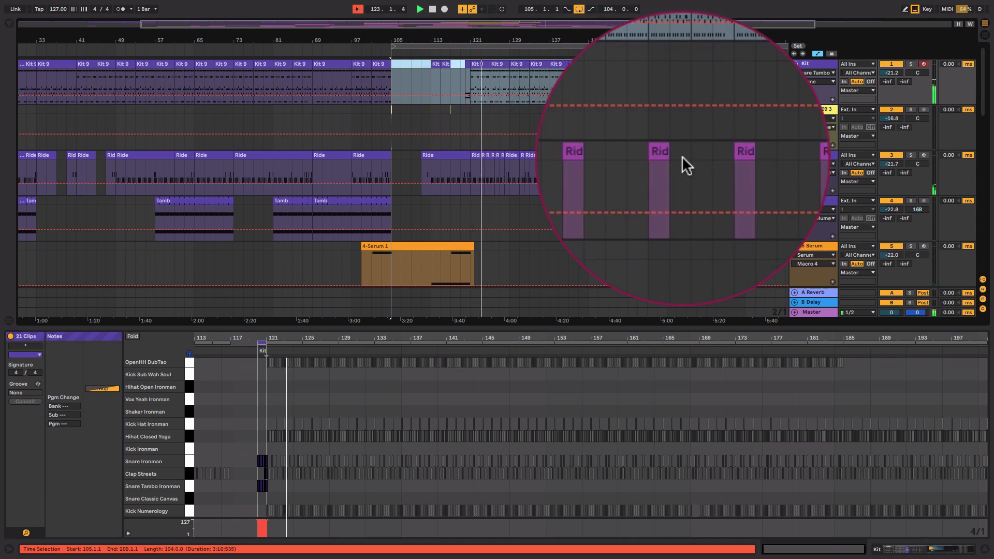
# Step: Show the Master track's device chain and move the loop start to bar 65
pyautogui.scroll(-5, 682, 157)
pyautogui.scroll(-1, 682, 157)
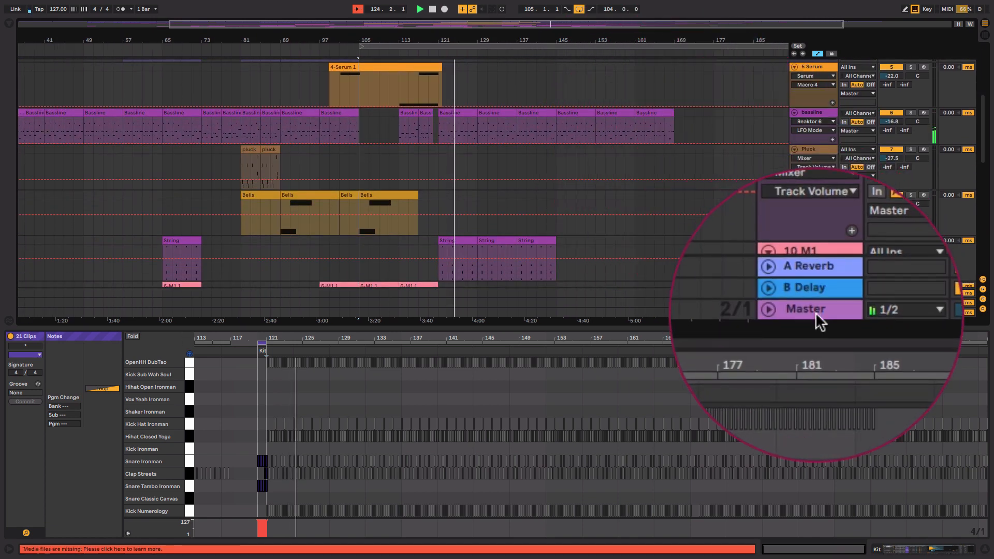
pyautogui.click(815, 311)
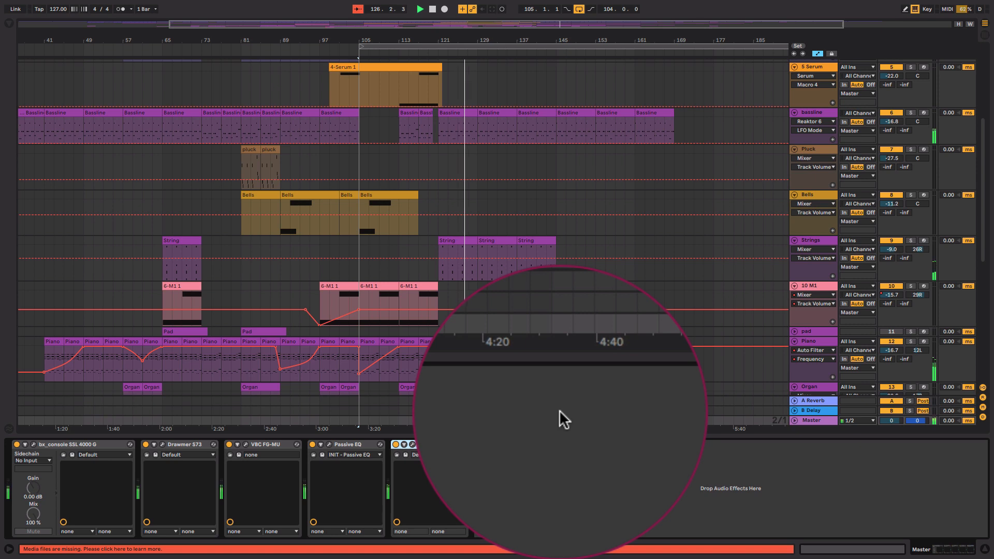
pyautogui.moveTo(361, 46)
pyautogui.mouseDown()
pyautogui.moveTo(162, 46)
pyautogui.moveTo(204, 32)
pyautogui.moveTo(280, 36)
pyautogui.mouseUp()
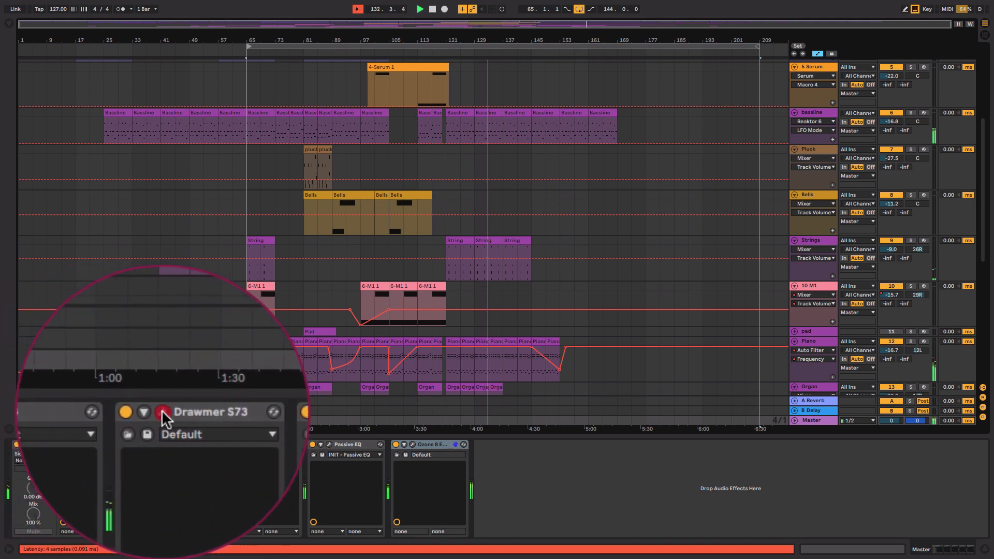
# Step: Open the Master's Drawmer S73, VBC FG-MU and Passive EQ plug-ins to view their settings during playback
pyautogui.click(162, 411)
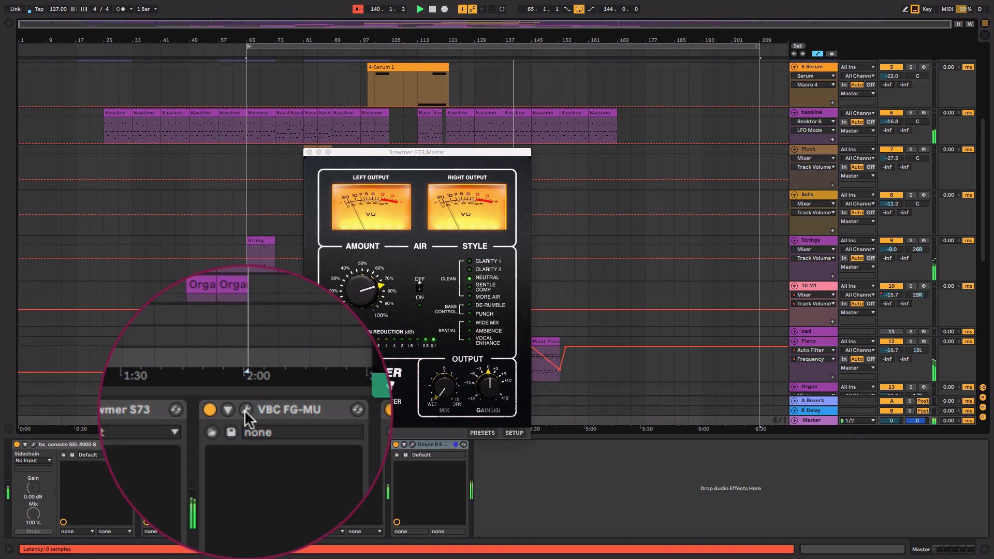
pyautogui.click(245, 410)
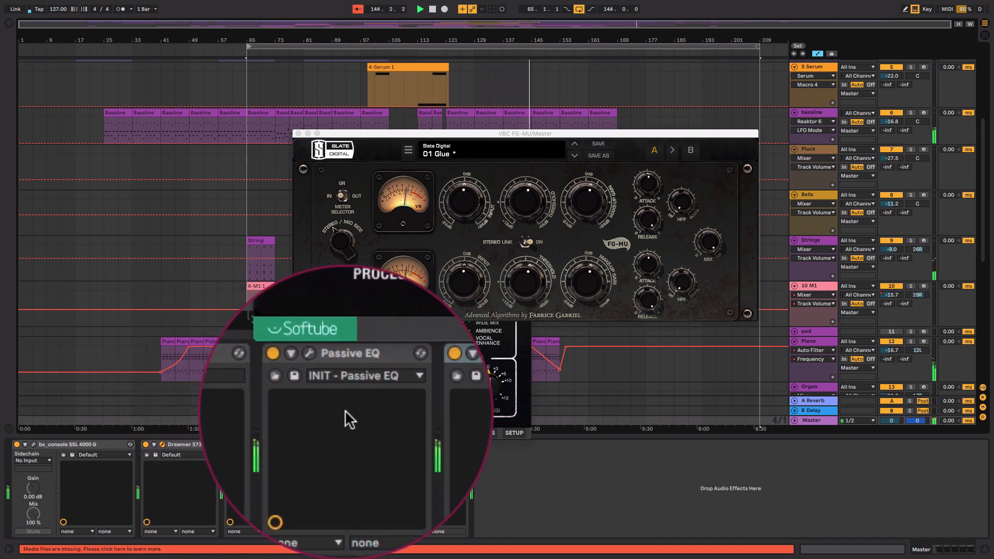
pyautogui.click(328, 410)
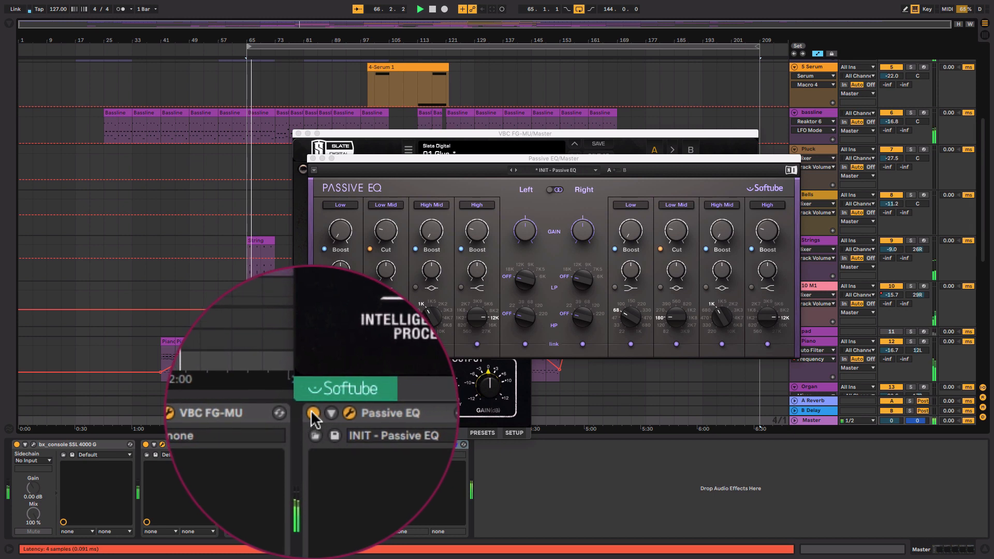
# Step: Toggle the Passive EQ's bypass for comparison, and switch its left Low Mid band between Cut and Boost
pyautogui.click(313, 414)
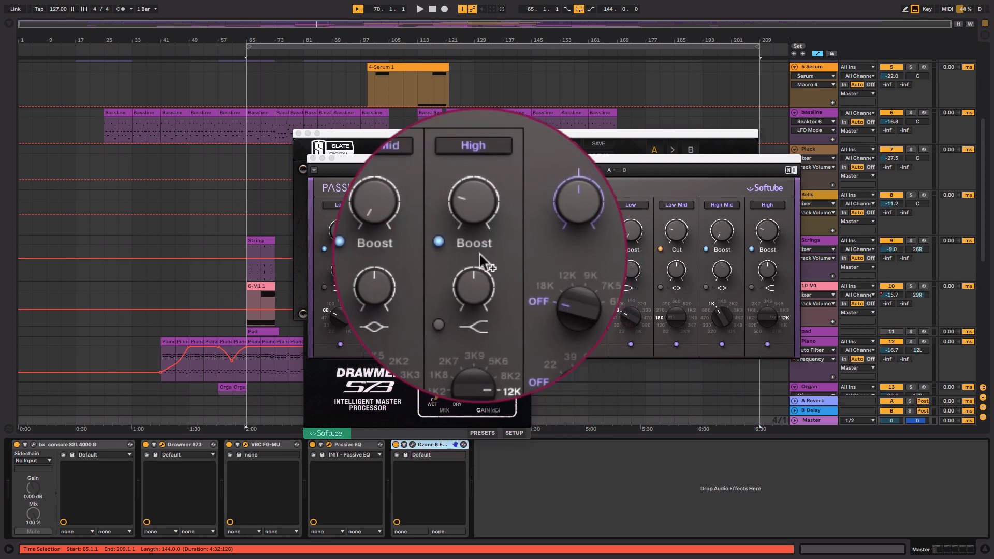
pyautogui.moveTo(381, 237)
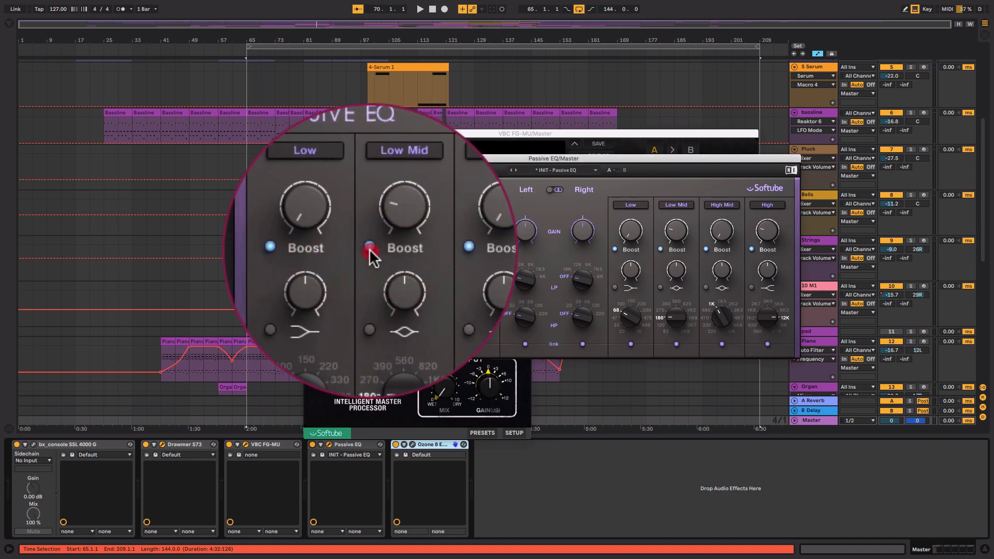
pyautogui.click(369, 248)
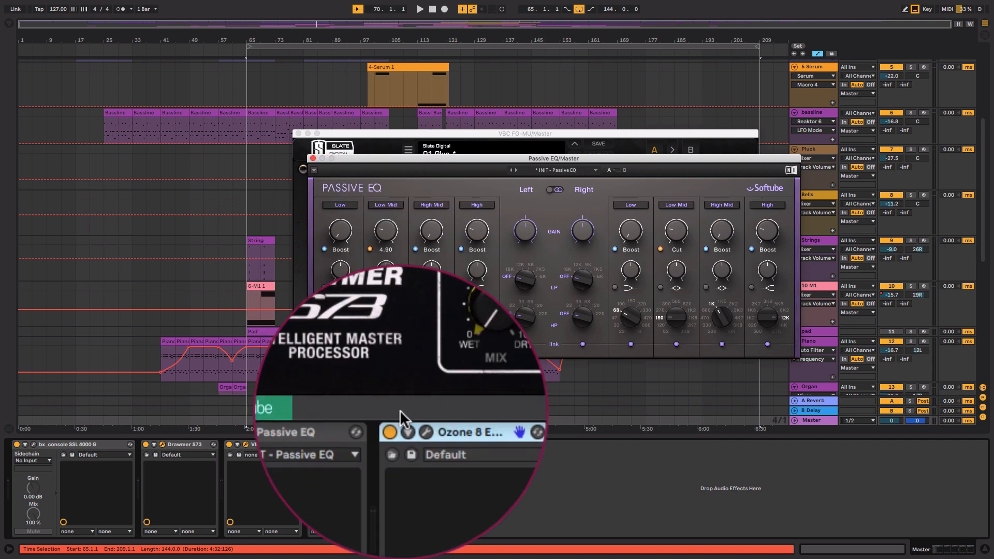
# Step: Open Ozone 8 Elements on the Master and try moving the Maximizer's ceiling, examining its threshold too
pyautogui.click(411, 410)
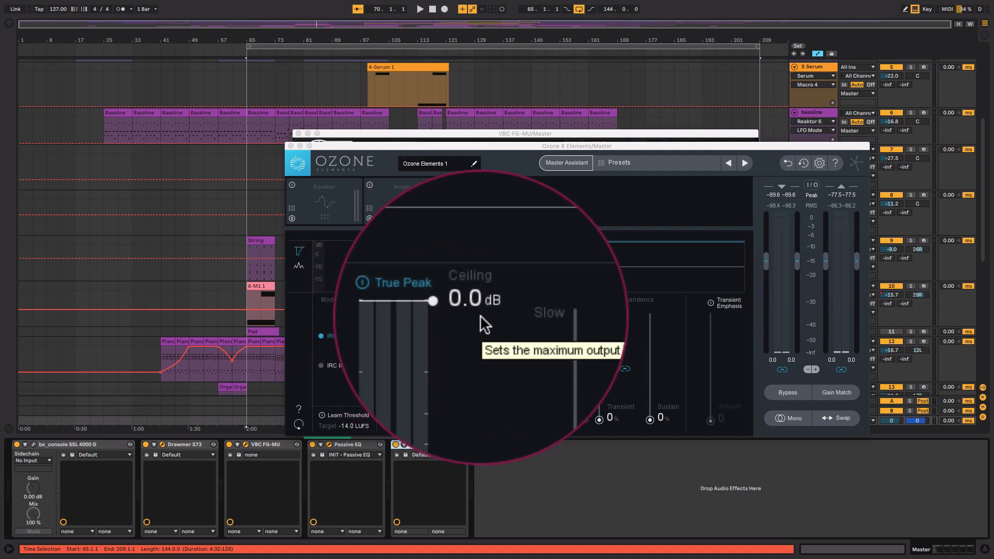
pyautogui.click(462, 309)
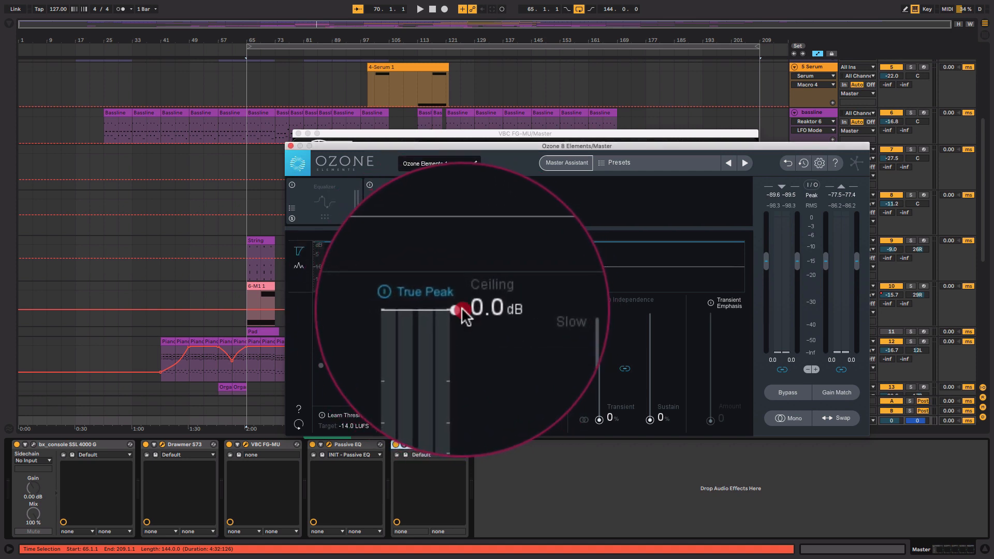
pyautogui.moveTo(463, 310); pyautogui.dragTo(462, 318)
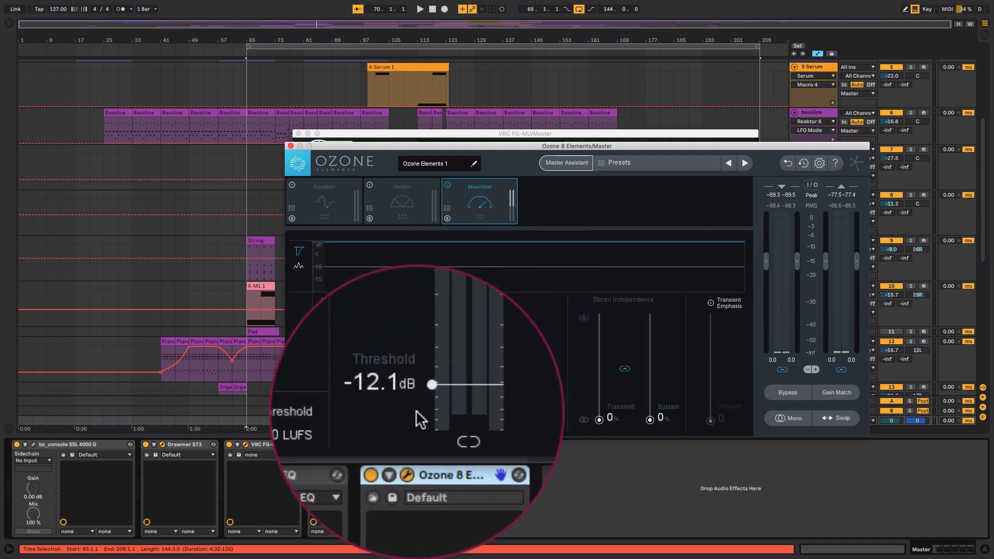
# Step: Close the Ozone 8 Elements, Passive EQ, VBC FG-MU and Drawmer S73 windows
pyautogui.click(290, 146)
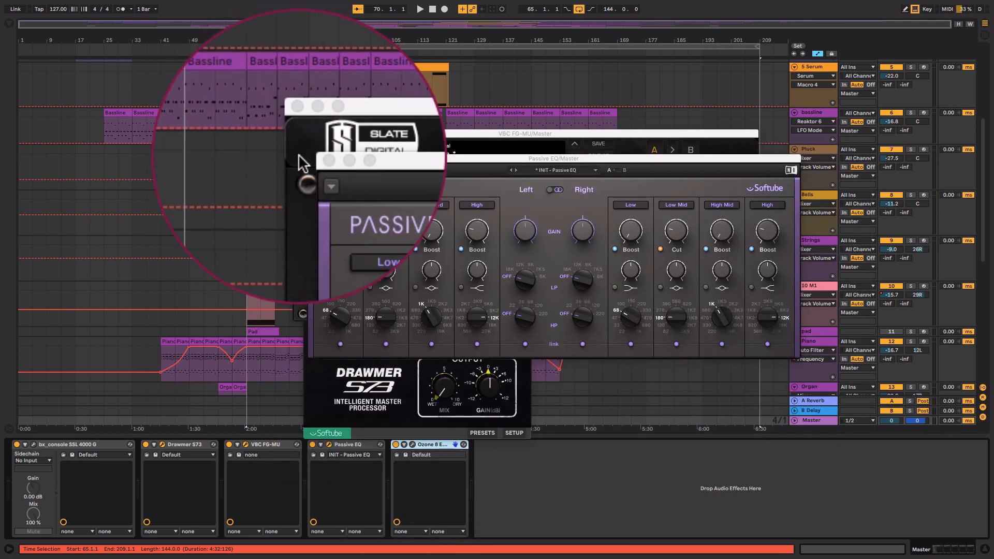
pyautogui.click(305, 160)
pyautogui.click(295, 136)
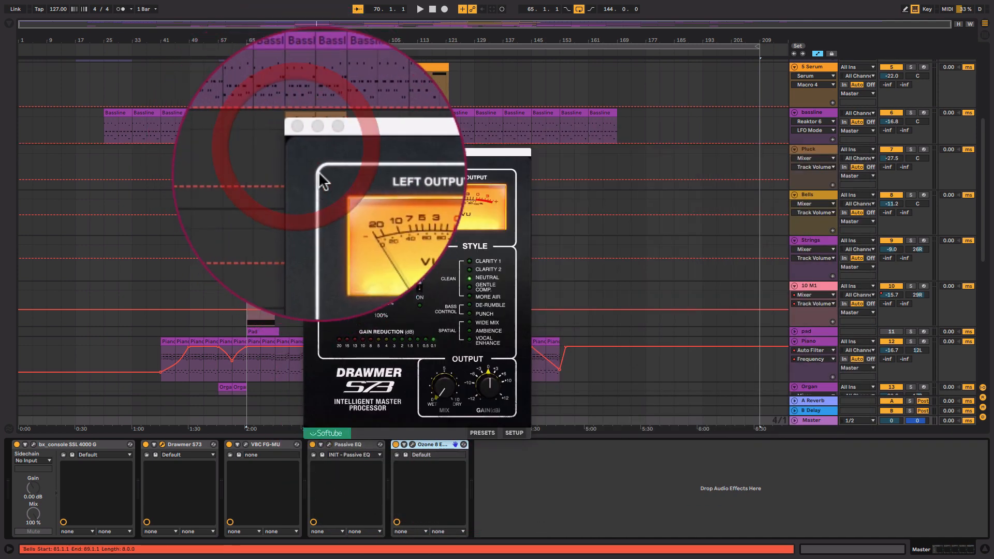
pyautogui.click(308, 152)
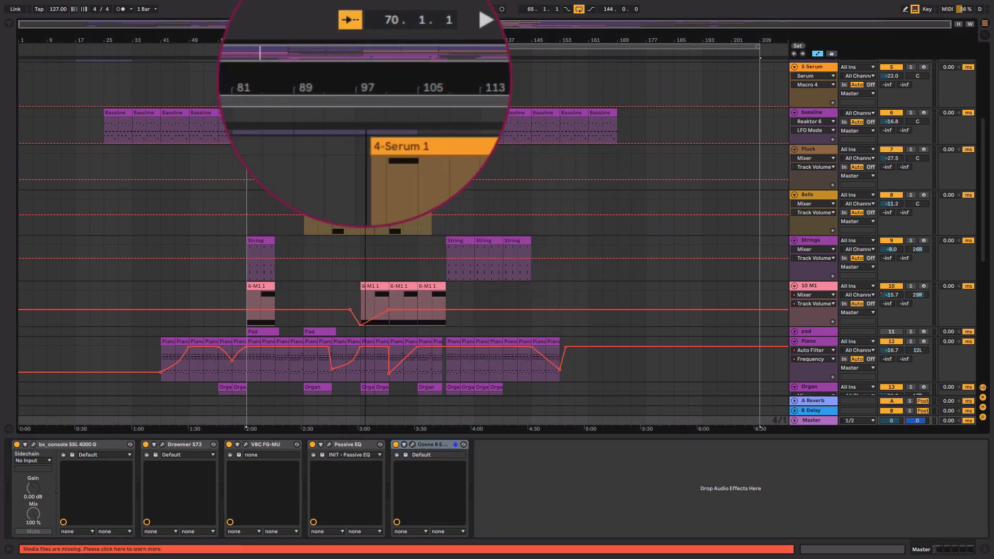
# Step: Move the loop start to bar 17 of the arrangement
pyautogui.scroll(5, 642, 294)
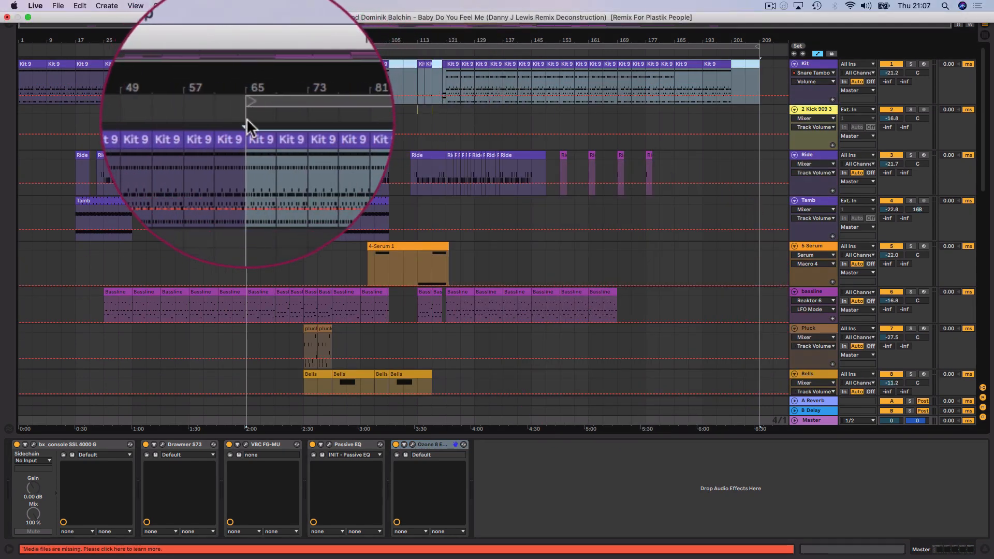
pyautogui.click(77, 68)
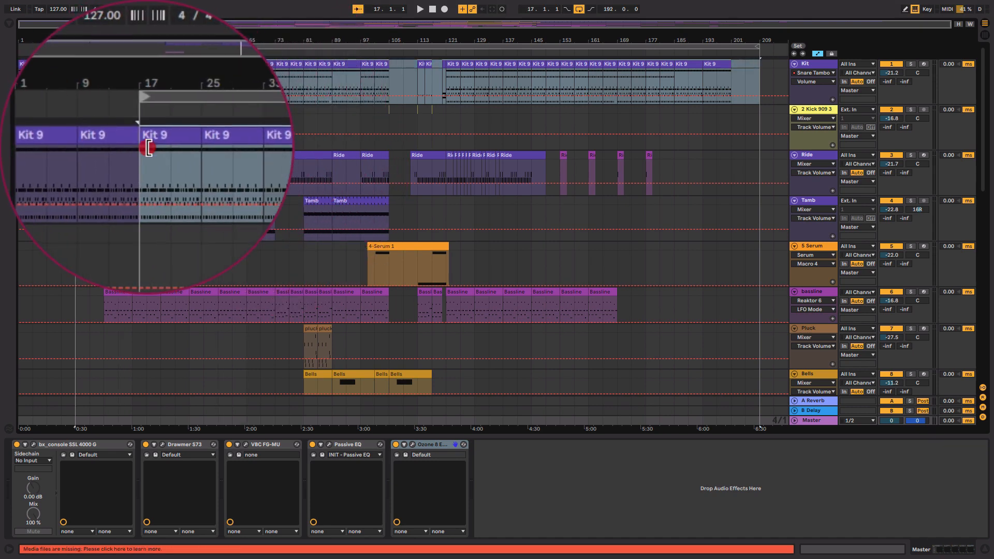